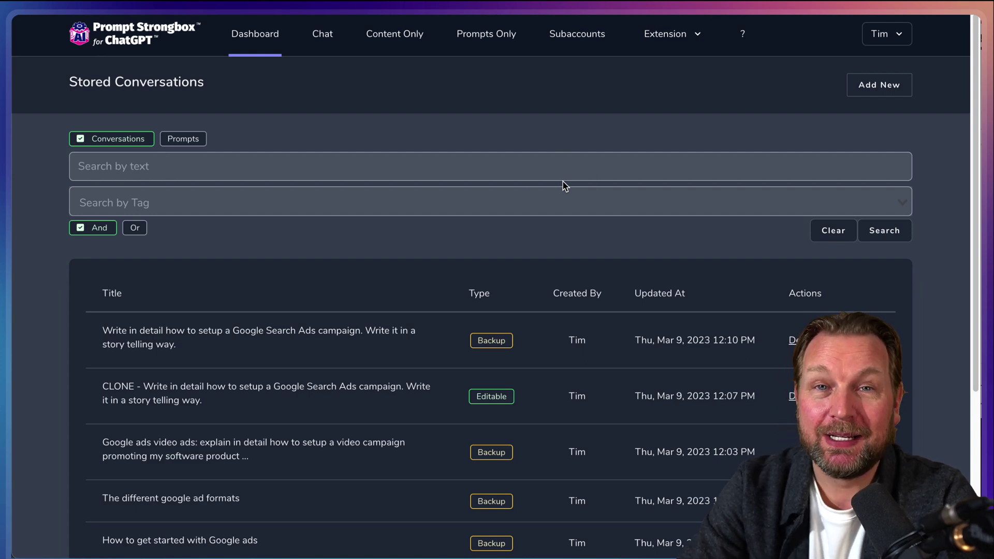
- Switch to ChatGPT and examine the enlarged notice about missing conversations in the chat history sidebar
{"action": "left_click", "coordinate": [552, 161]}
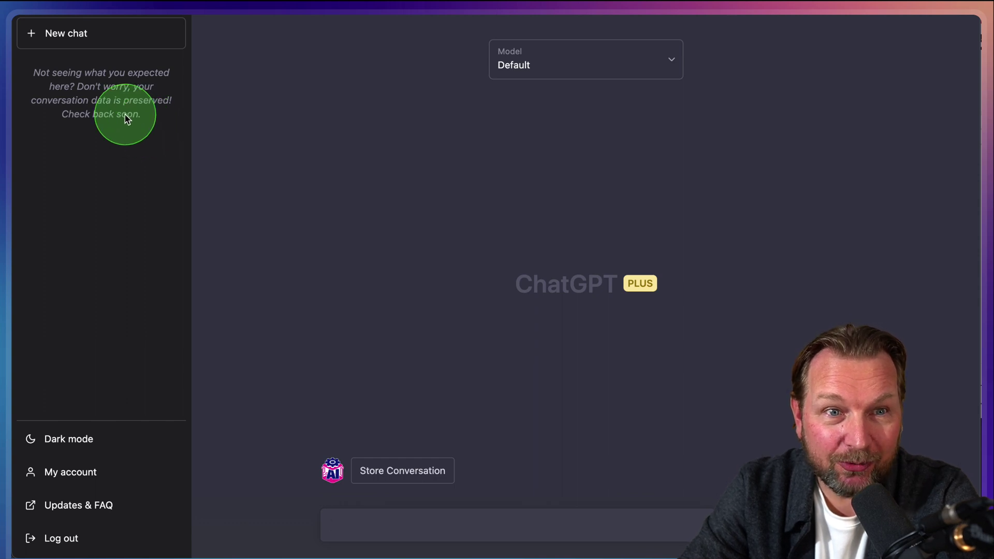
{"action": "key", "text": "super+equal"}
{"action": "key", "text": "super+equal"}
{"action": "key", "text": "super+equal"}
{"action": "key", "text": "super+equal"}
{"action": "key", "text": "super+equal"}
{"action": "key", "text": "super+equal"}
{"action": "key", "text": "super+equal"}
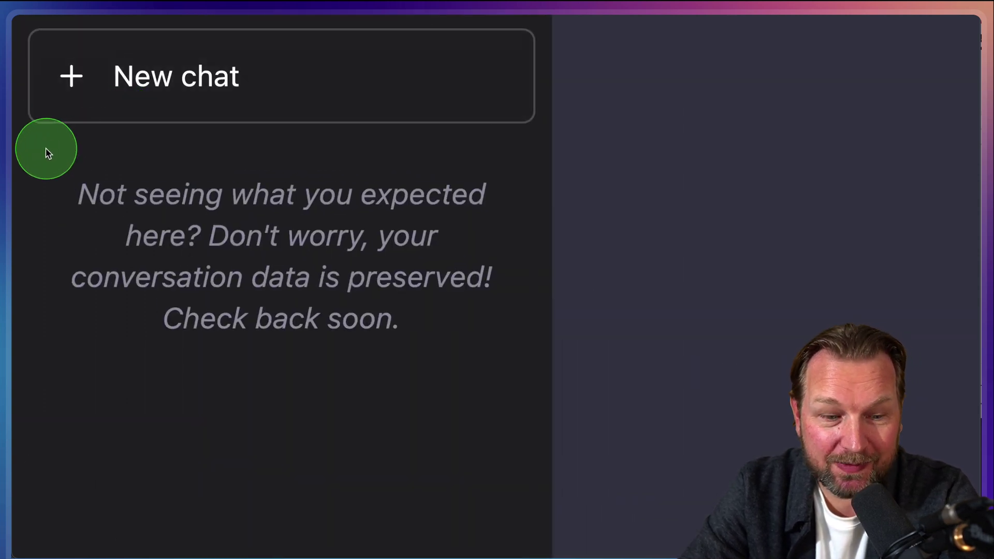
{"action": "mouse_move", "coordinate": [58, 176]}
{"action": "left_mouse_down"}
{"action": "mouse_move", "coordinate": [302, 347]}
{"action": "mouse_move", "coordinate": [516, 388]}
{"action": "left_mouse_up"}
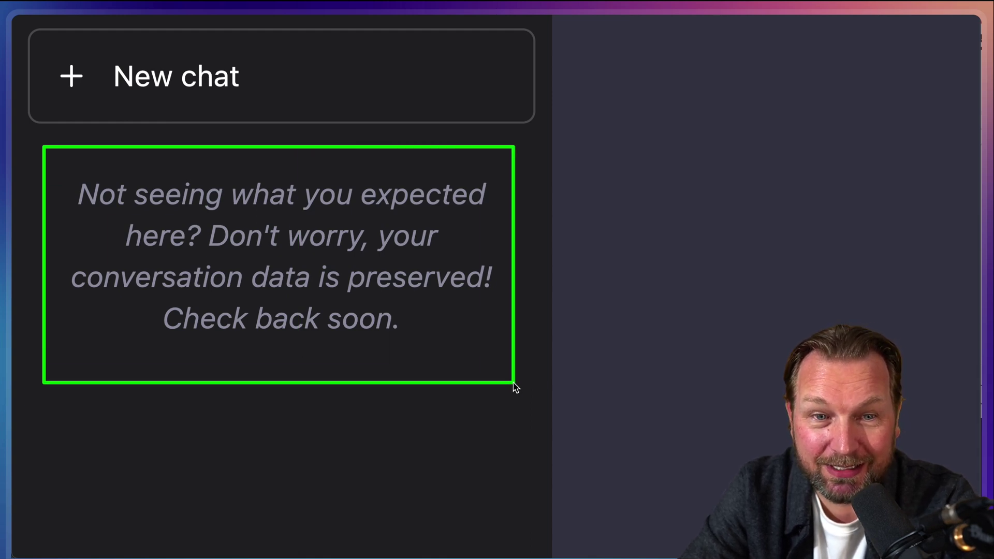
{"action": "left_click_drag", "start_coordinate": [516, 388], "coordinate": [514, 387]}
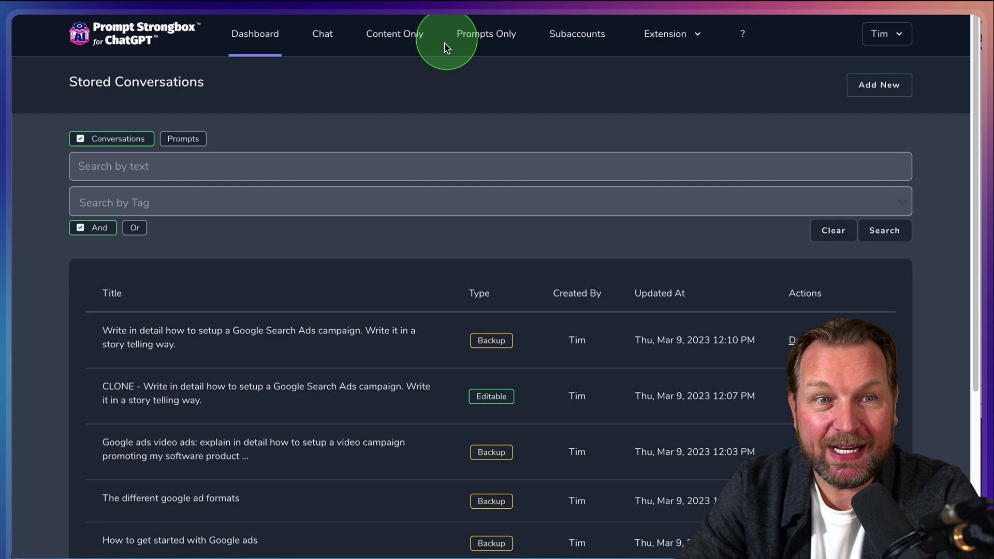
- Look through the Stored Conversations list on the Prompt Strongbox dashboard
{"action": "left_click", "coordinate": [382, 135]}
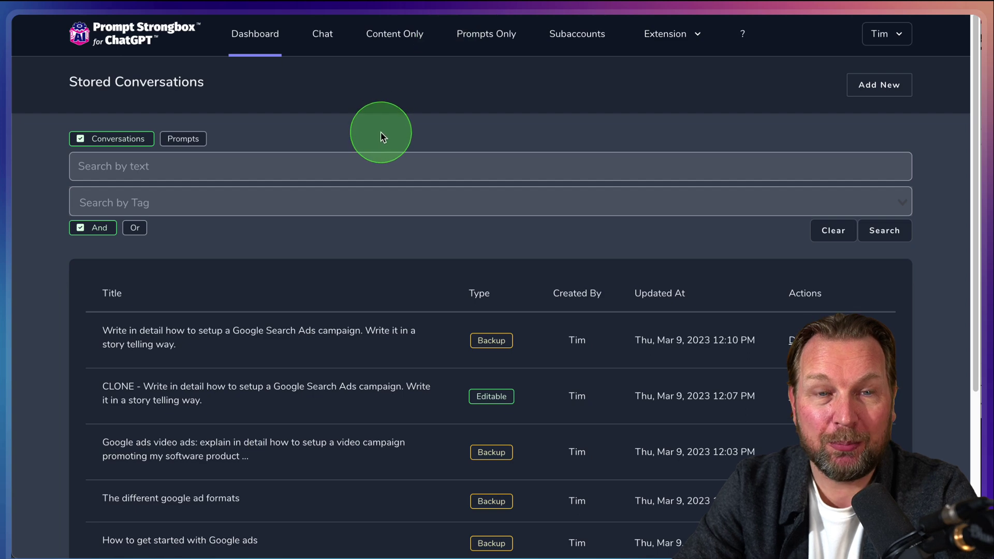
{"action": "scroll", "coordinate": [417, 215], "scroll_direction": "down", "scroll_amount": 5}
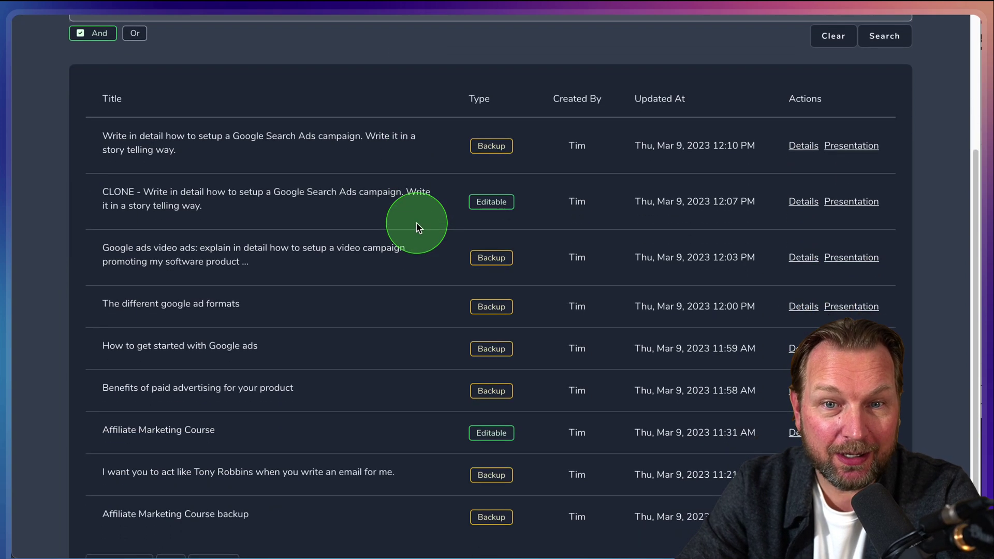
{"action": "scroll", "coordinate": [417, 223], "scroll_direction": "up", "scroll_amount": 5}
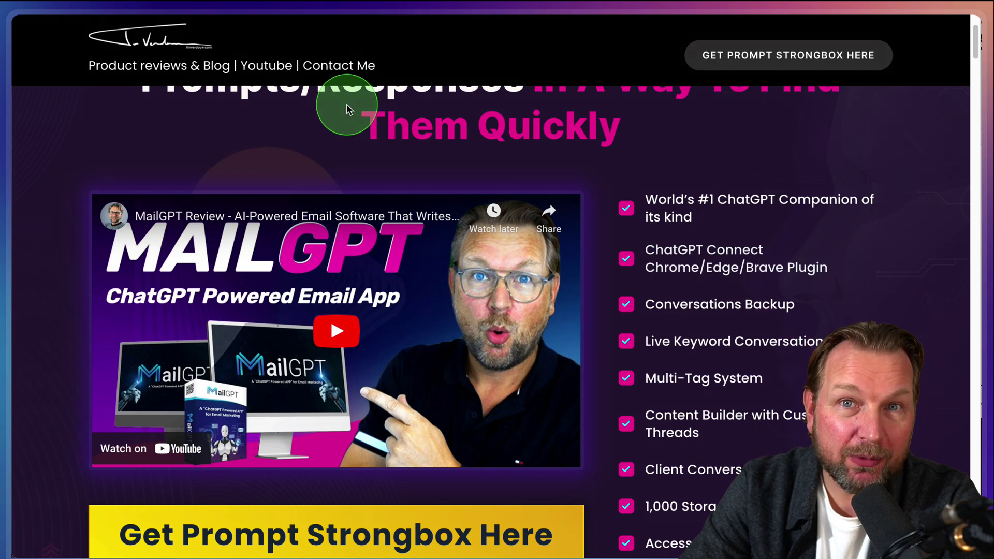
- Examine the pricing and funnel details on the Prompt Strongbox review page, from the front end offer through OTO1 to OTO4
{"action": "scroll", "coordinate": [344, 107], "scroll_direction": "down", "scroll_amount": 5}
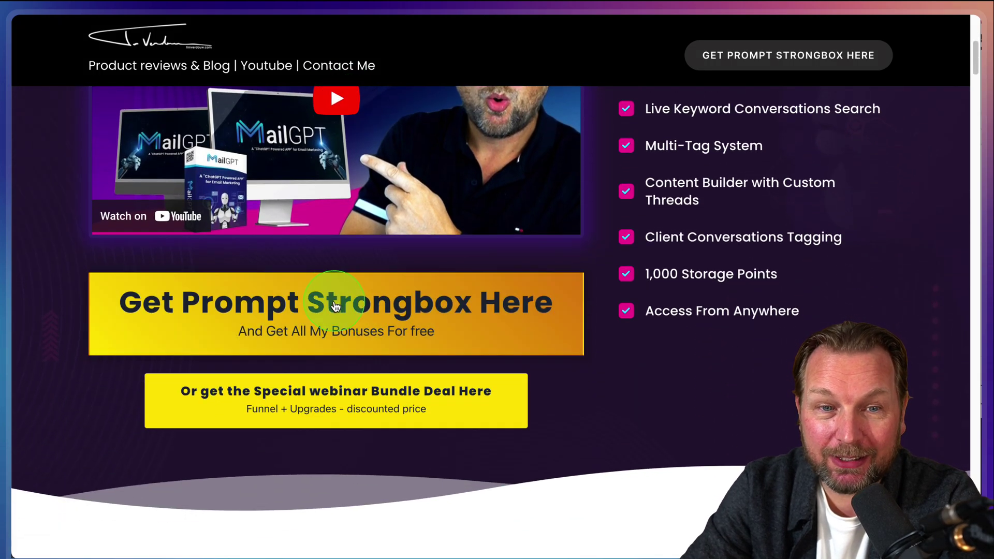
{"action": "scroll", "coordinate": [633, 352], "scroll_direction": "down", "scroll_amount": 10}
{"action": "scroll", "coordinate": [635, 354], "scroll_direction": "down", "scroll_amount": 15}
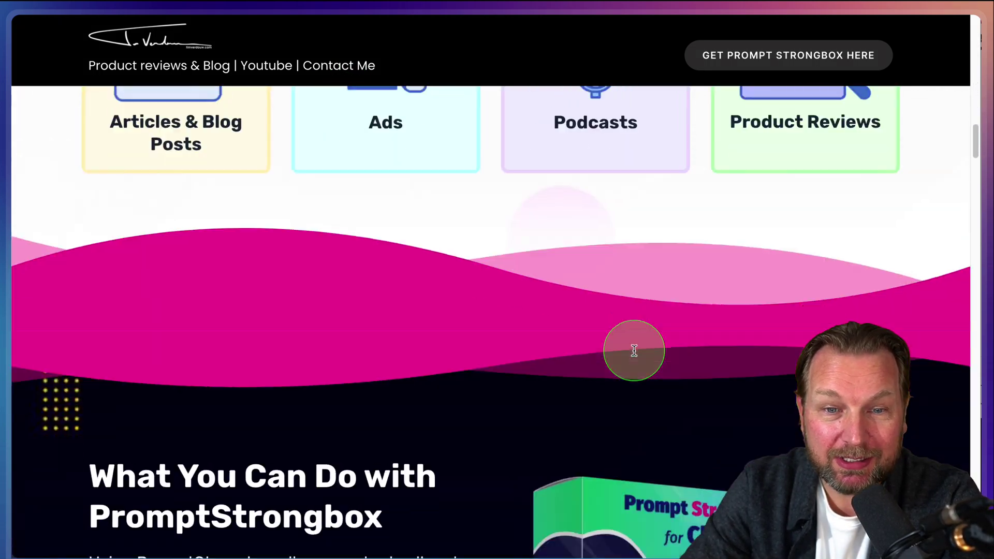
{"action": "scroll", "coordinate": [636, 356], "scroll_direction": "down", "scroll_amount": 7}
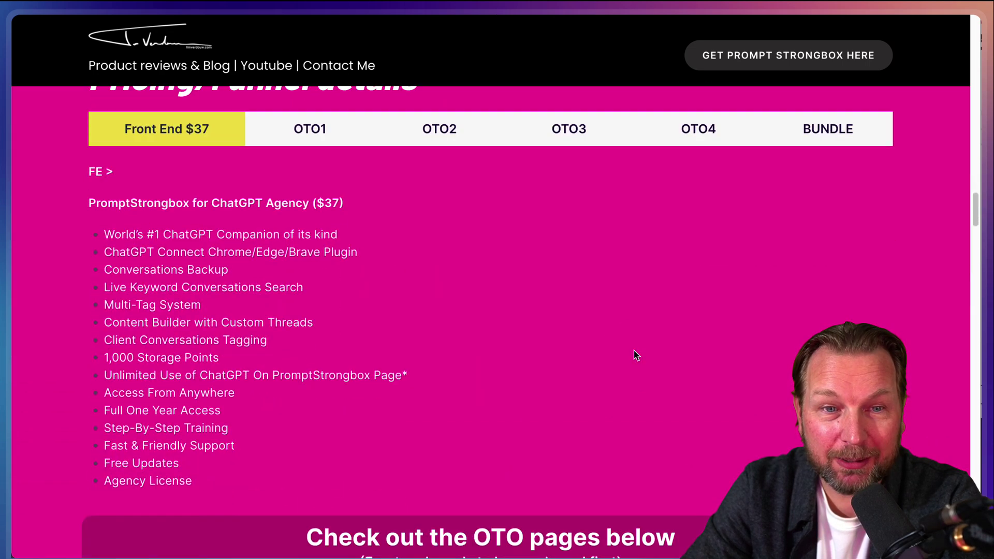
{"action": "left_click", "coordinate": [298, 134]}
{"action": "left_click", "coordinate": [443, 144]}
{"action": "left_click", "coordinate": [560, 137]}
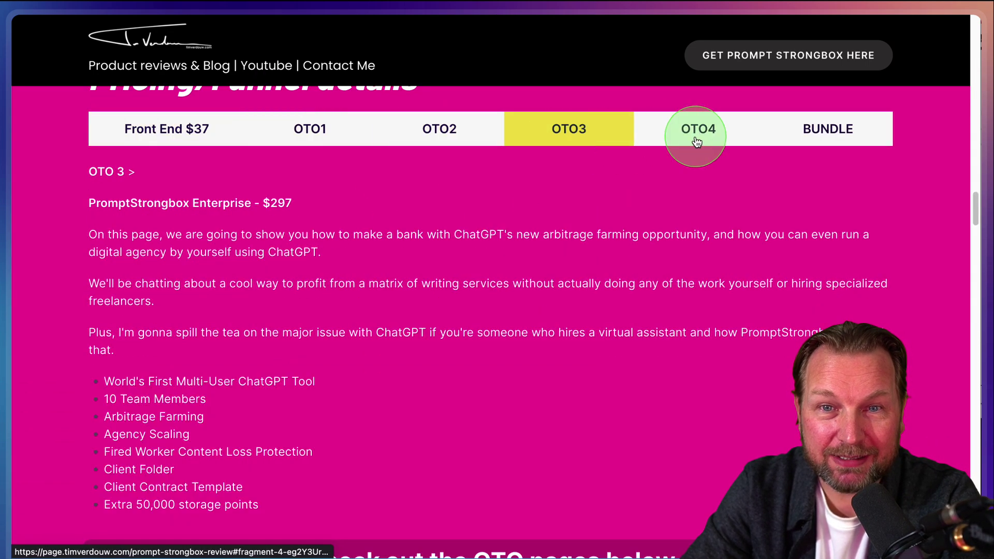
{"action": "left_click", "coordinate": [695, 137]}
{"action": "left_click", "coordinate": [197, 127]}
- Look over the OTO page links, the purchase offers and the list of exclusive bonuses on the review page
{"action": "scroll", "coordinate": [300, 247], "scroll_direction": "down", "scroll_amount": 7}
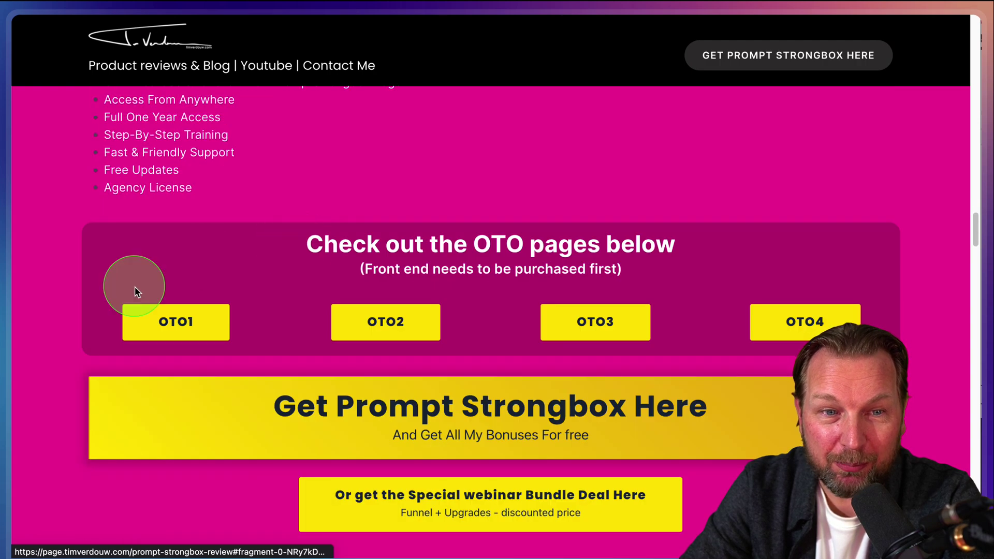
{"action": "scroll", "coordinate": [306, 299], "scroll_direction": "down", "scroll_amount": 2}
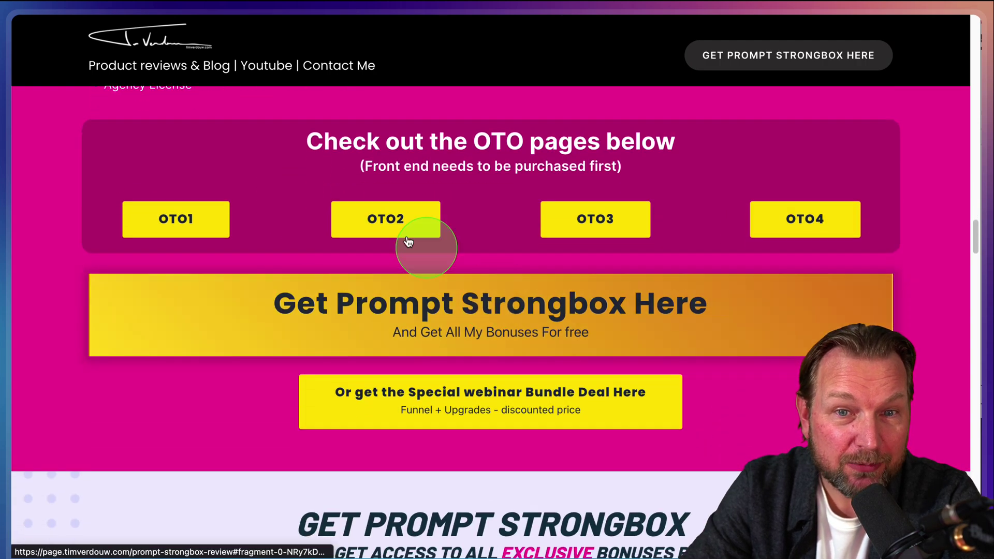
{"action": "mouse_move", "coordinate": [122, 181]}
{"action": "left_mouse_down"}
{"action": "mouse_move", "coordinate": [409, 244]}
{"action": "mouse_move", "coordinate": [880, 258]}
{"action": "left_mouse_up"}
{"action": "scroll", "coordinate": [632, 262], "scroll_direction": "down", "scroll_amount": 12}
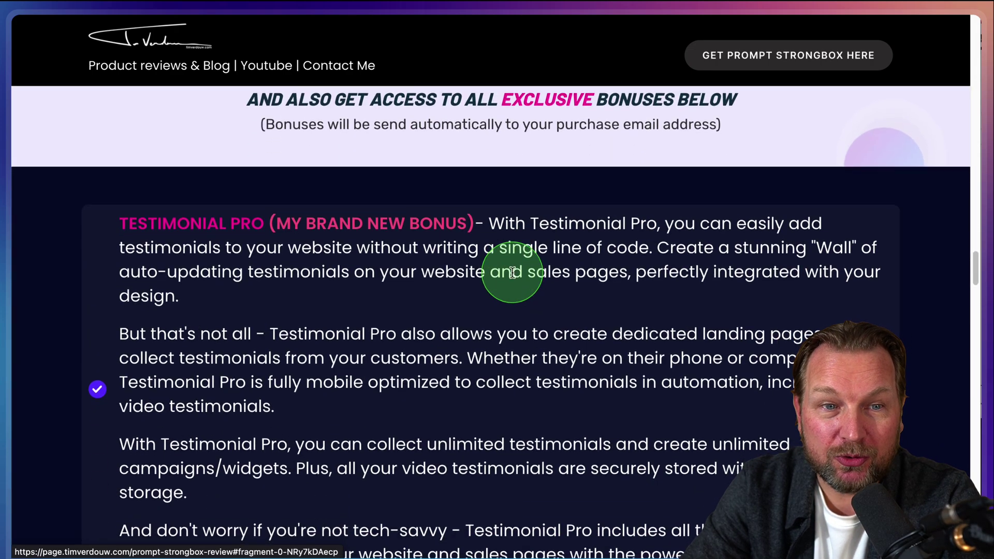
{"action": "scroll", "coordinate": [513, 273], "scroll_direction": "down", "scroll_amount": 10}
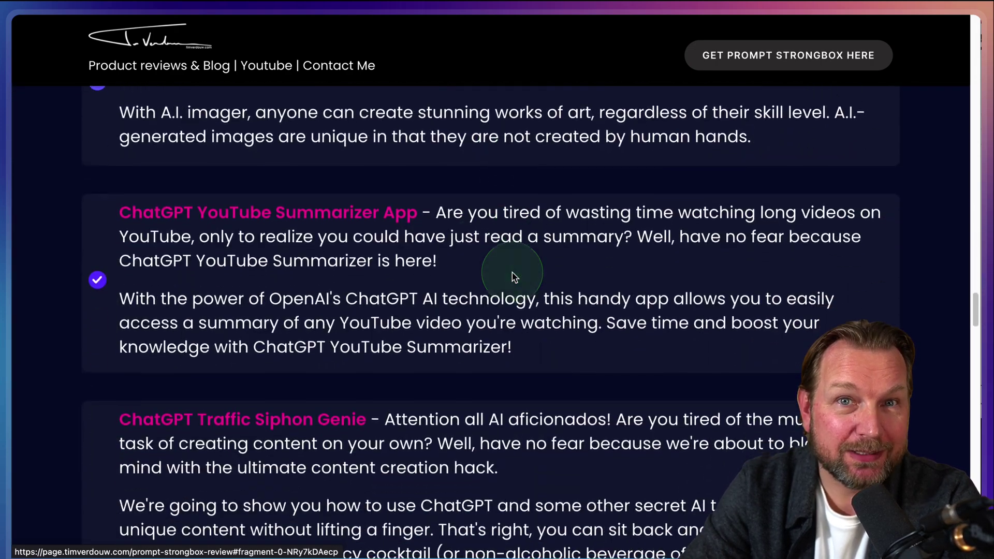
{"action": "scroll", "coordinate": [513, 278], "scroll_direction": "up", "scroll_amount": 20}
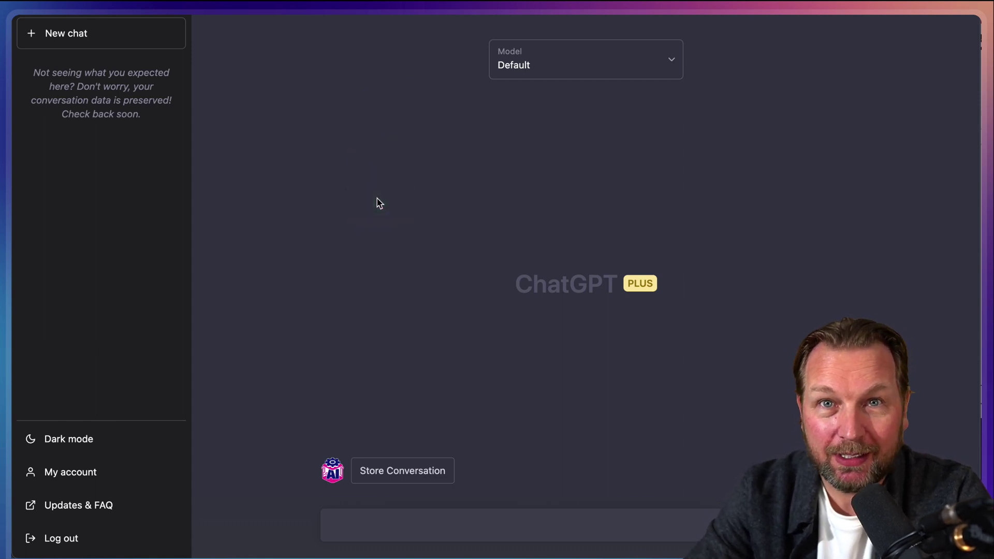
- In ChatGPT, submit the prompt "Write an outline for an affiliate marketing ebook" and store the conversation in Prompt Strongbox
{"action": "type", "text": "Wr"}
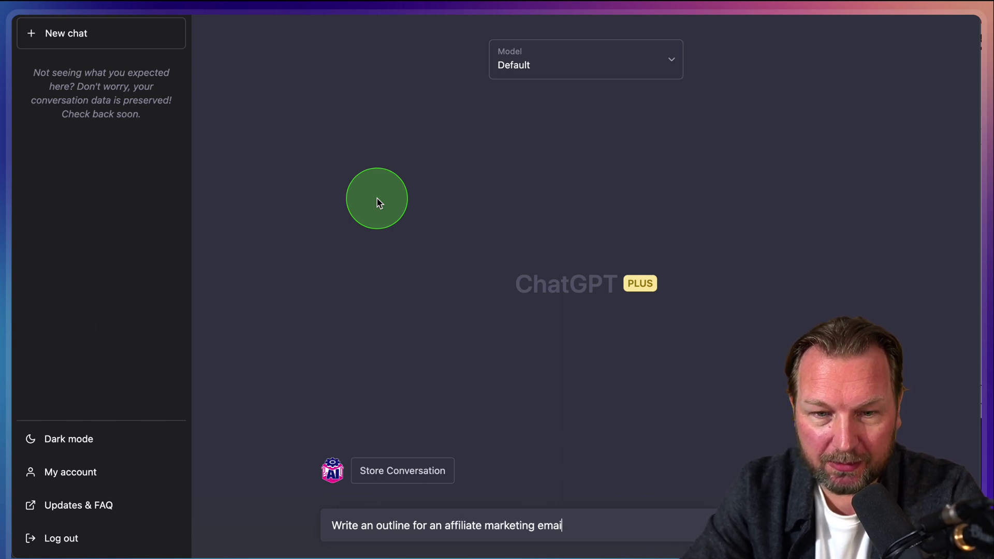
{"action": "key", "text": "Return"}
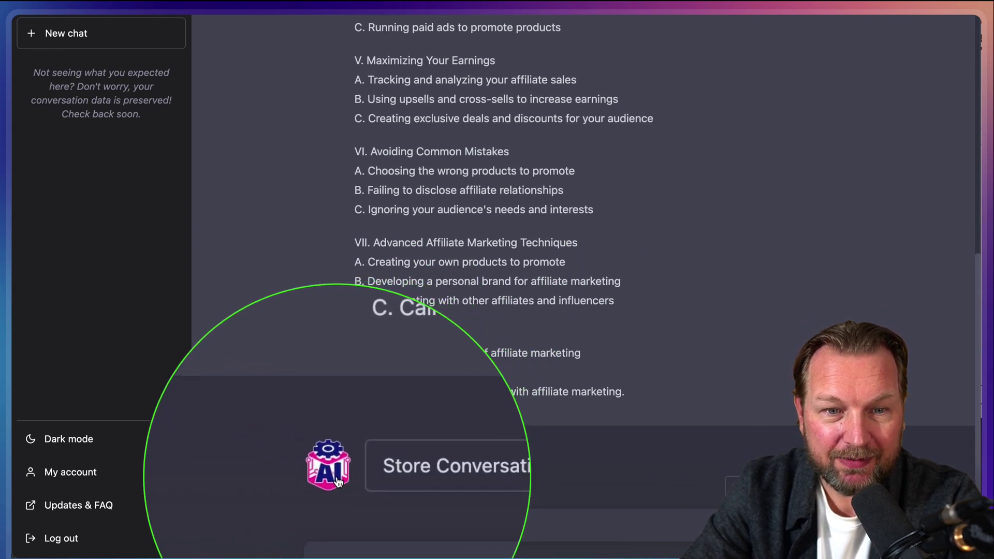
{"action": "left_click", "coordinate": [393, 477]}
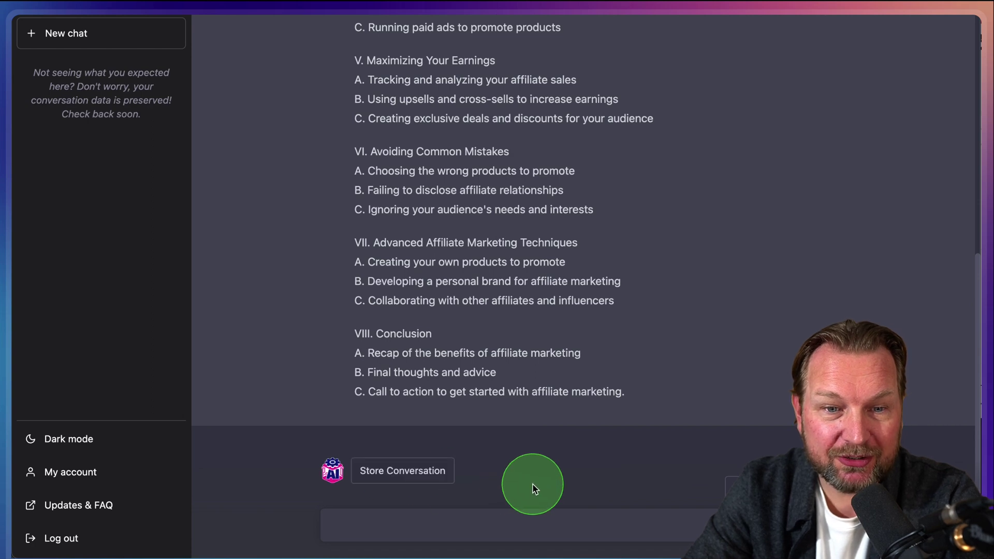
- Check the refreshed Stored Conversations list in Prompt Strongbox for the affiliate marketing ebook outline
{"action": "scroll", "coordinate": [483, 226], "scroll_direction": "up", "scroll_amount": 10}
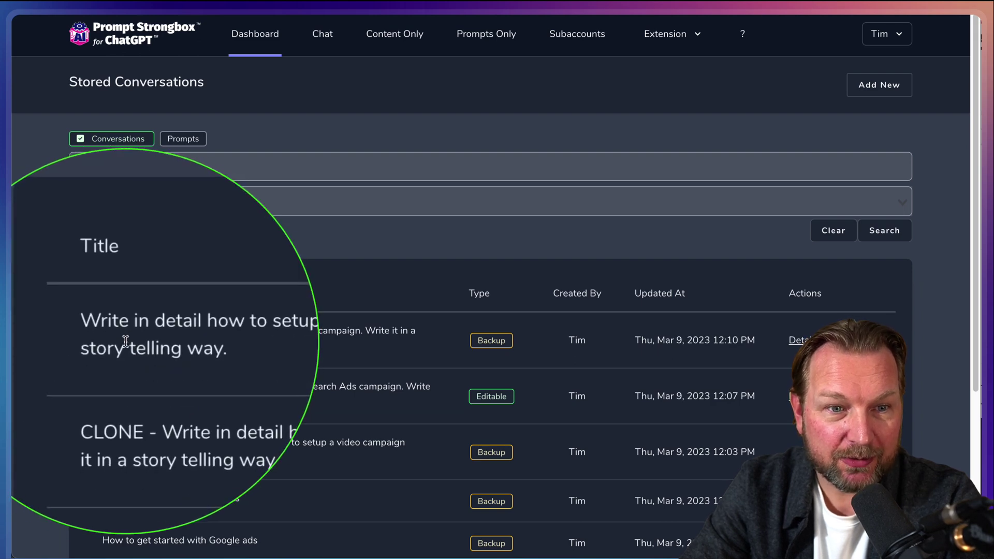
{"action": "left_click", "coordinate": [126, 342]}
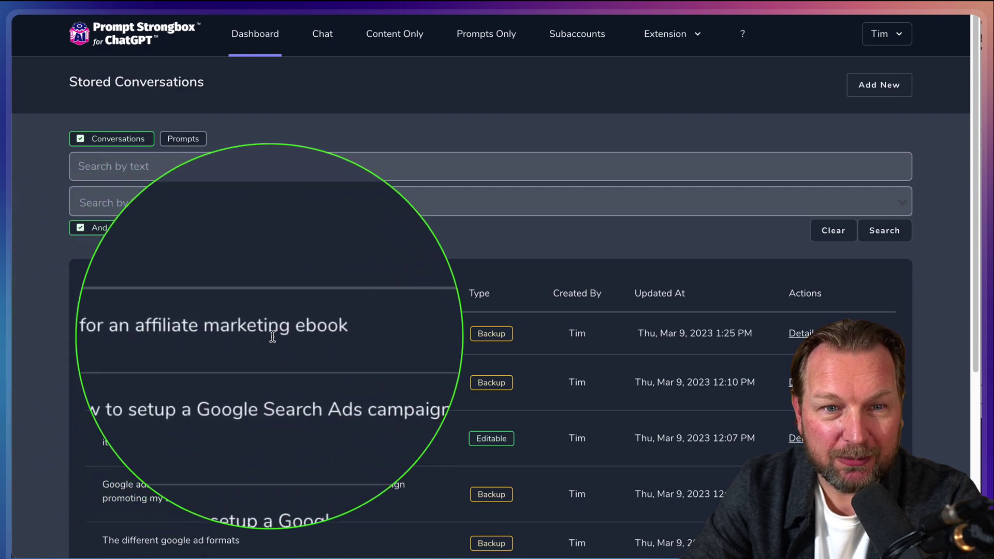
{"action": "left_click", "coordinate": [201, 342]}
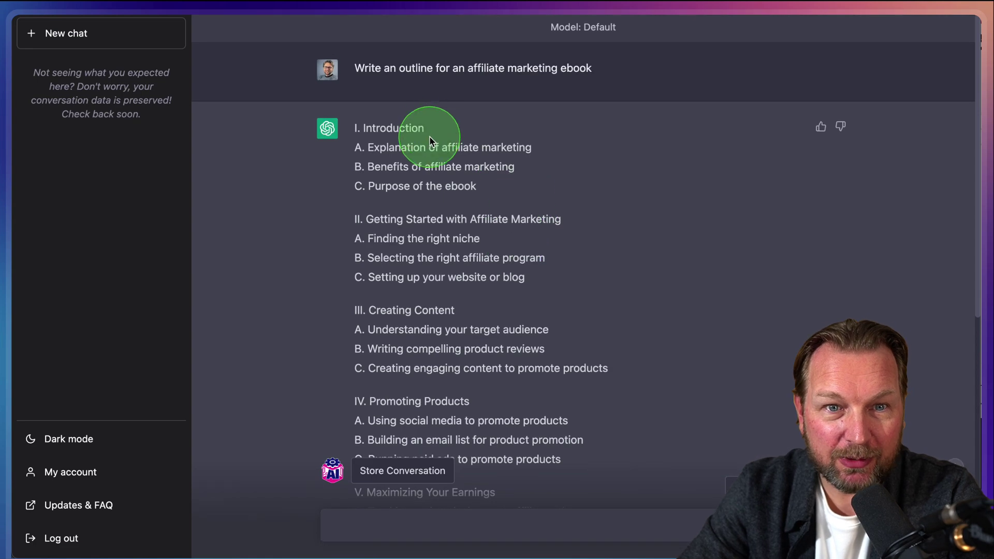
- Return to the ebook outline chat in ChatGPT and submit the follow-up prompt "Write the introduction chapter"
{"action": "left_click_drag", "start_coordinate": [432, 133], "coordinate": [345, 132]}
{"action": "left_click", "coordinate": [383, 516]}
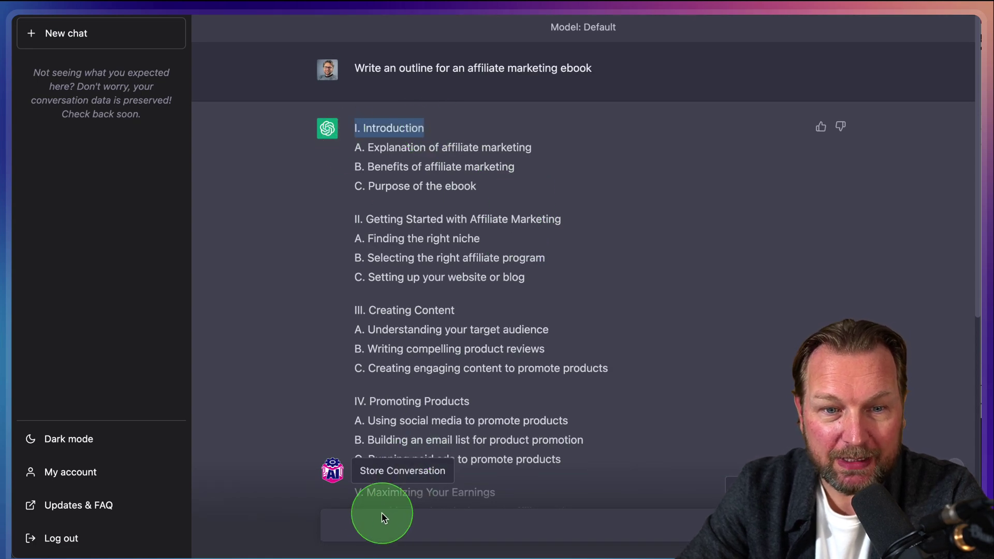
{"action": "type", "text": "Write "}
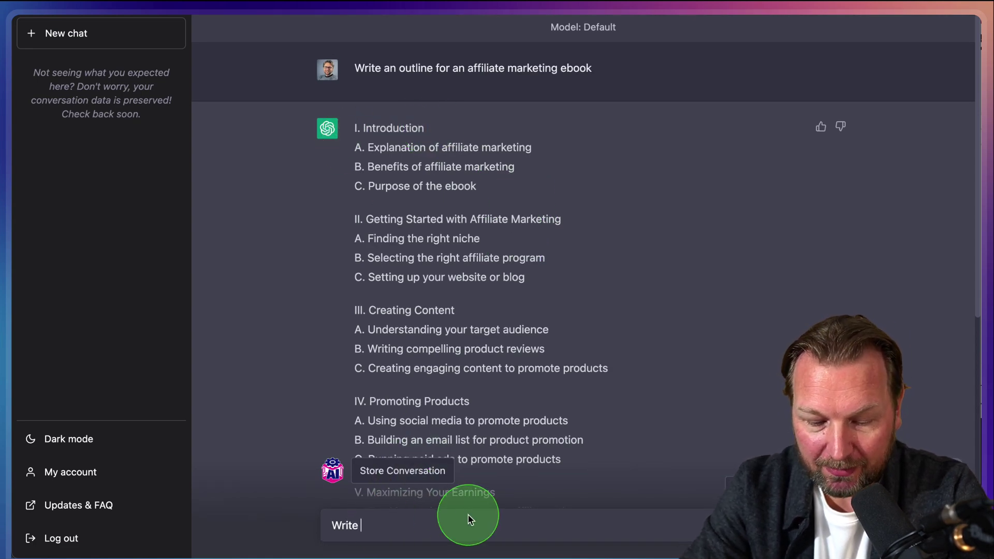
{"action": "type", "text": "the introd"}
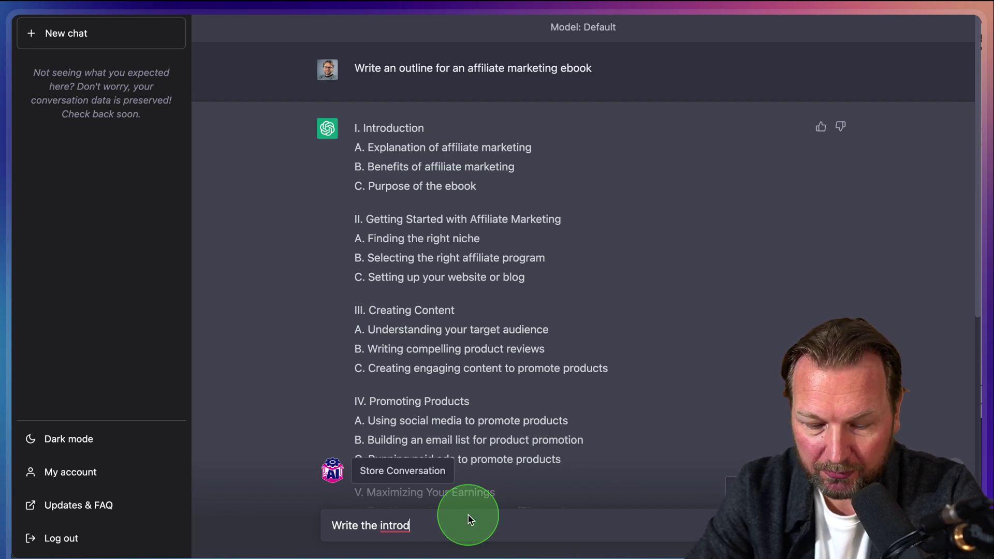
{"action": "type", "text": "uction chapter"}
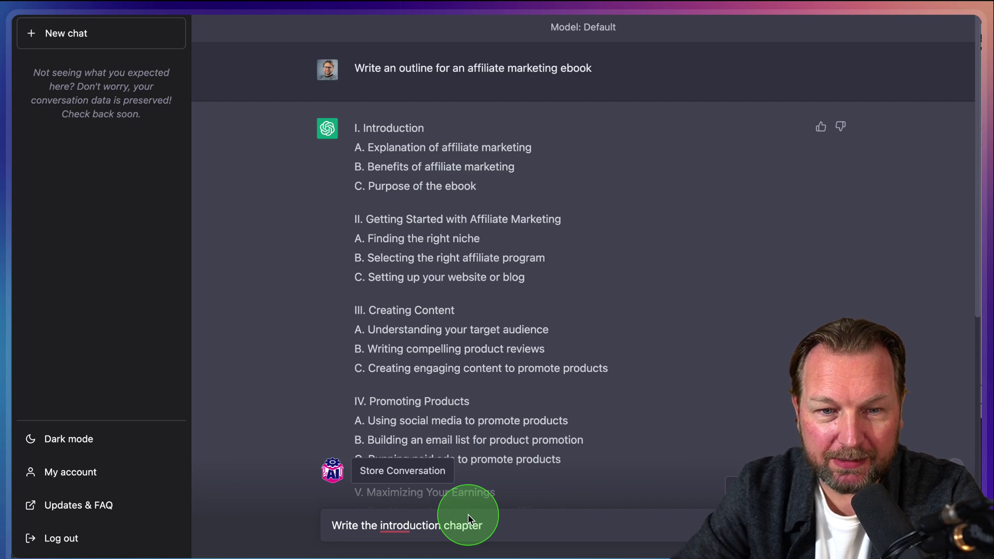
{"action": "key", "text": "Return"}
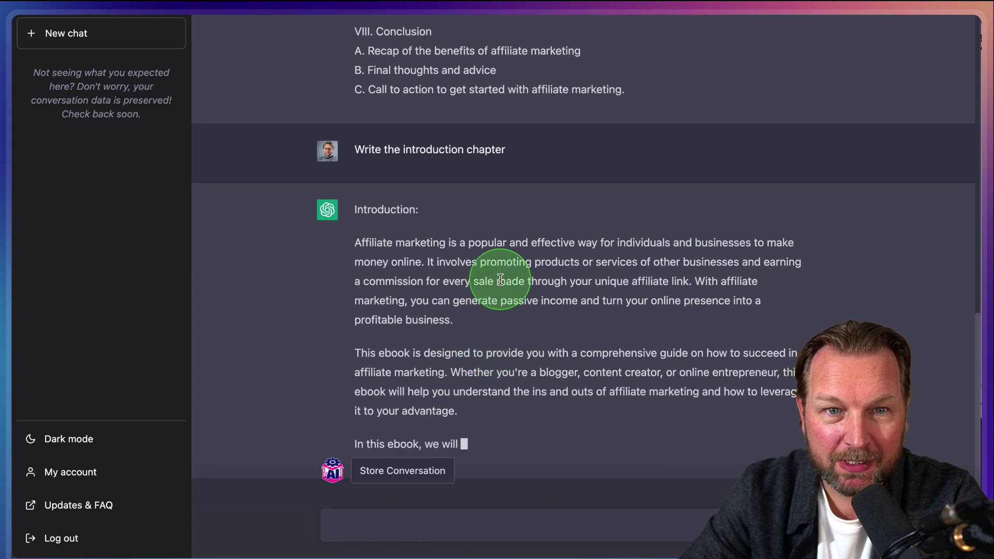
- Review the introduction chapter against the outline and copy the section II heading "Getting Started with Affiliate Marketing"
{"action": "scroll", "coordinate": [499, 278], "scroll_direction": "up", "scroll_amount": 10}
{"action": "scroll", "coordinate": [499, 277], "scroll_direction": "up", "scroll_amount": 5}
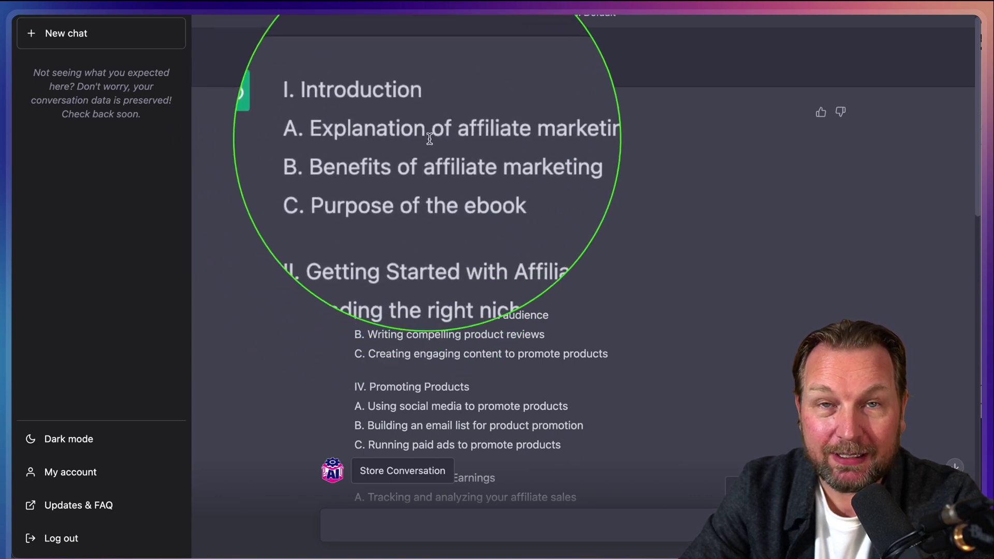
{"action": "scroll", "coordinate": [527, 290], "scroll_direction": "down", "scroll_amount": 10}
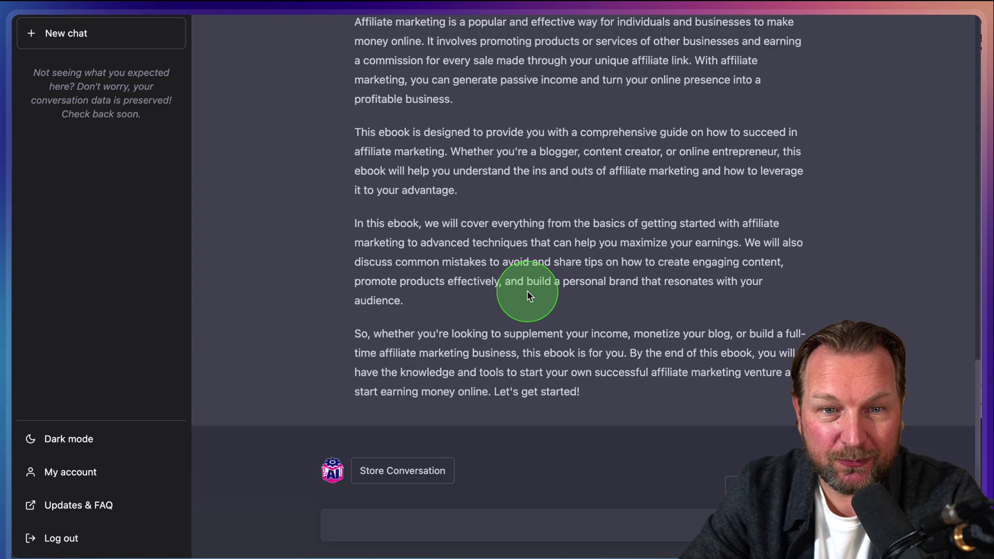
{"action": "scroll", "coordinate": [527, 309], "scroll_direction": "up", "scroll_amount": 3}
{"action": "scroll", "coordinate": [528, 311], "scroll_direction": "down", "scroll_amount": 2}
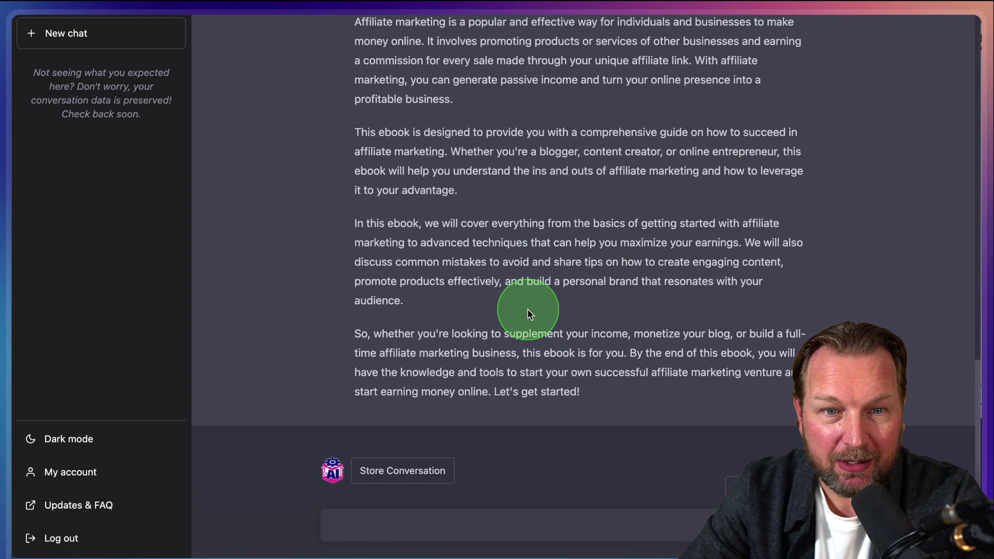
{"action": "scroll", "coordinate": [517, 305], "scroll_direction": "up", "scroll_amount": 12}
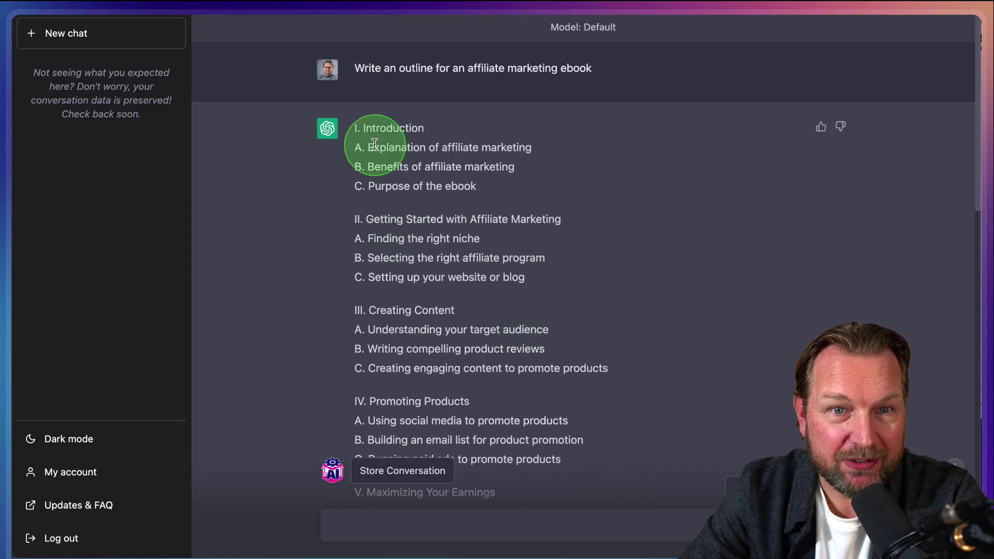
{"action": "scroll", "coordinate": [393, 192], "scroll_direction": "down", "scroll_amount": 2}
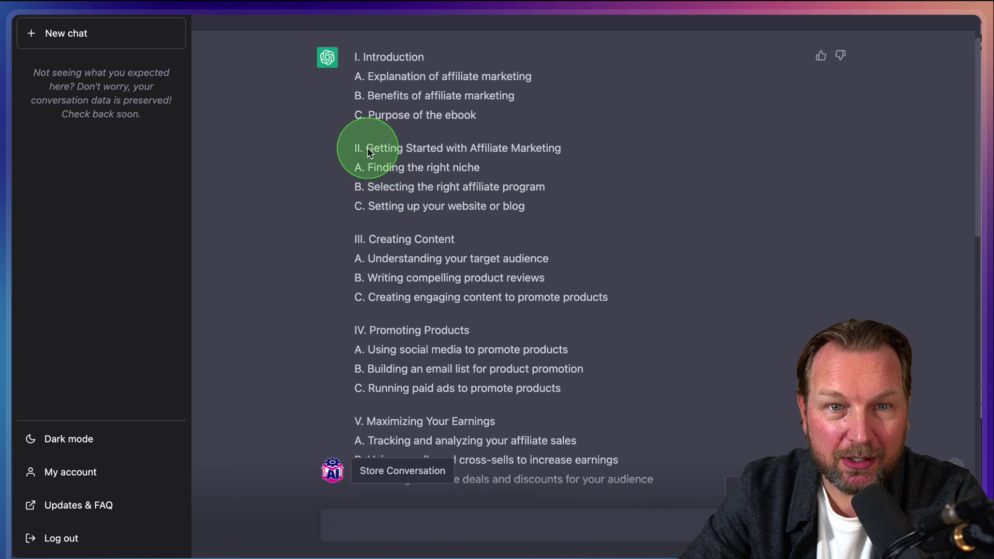
{"action": "left_click_drag", "start_coordinate": [366, 149], "coordinate": [573, 149]}
{"action": "key", "text": "super+c"}
- Submit the prompt: Write the full chapter 2 "Getting Started with Affiliate Marketing" with all the subjects included
{"action": "scroll", "coordinate": [570, 344], "scroll_direction": "down", "scroll_amount": 8}
{"action": "scroll", "coordinate": [570, 344], "scroll_direction": "down", "scroll_amount": 15}
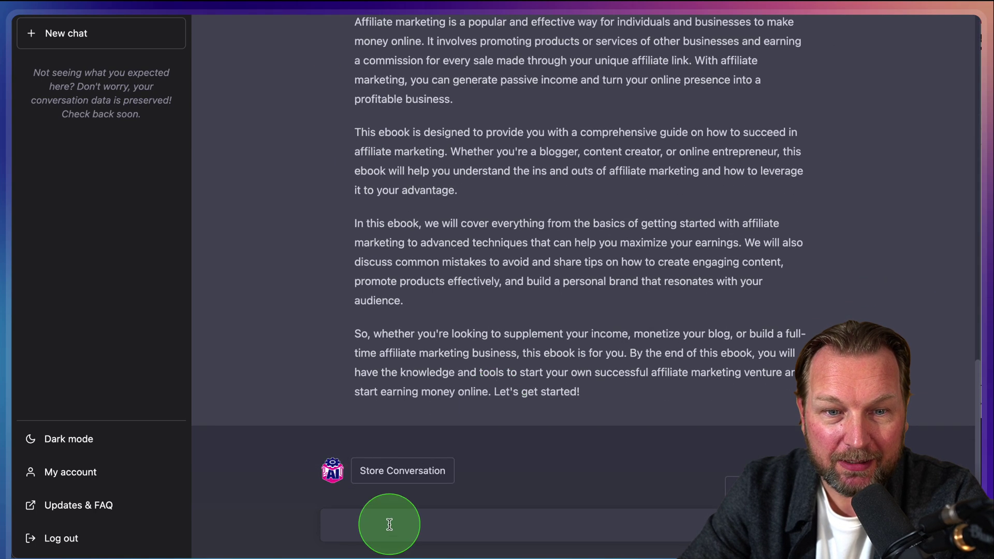
{"action": "left_click", "coordinate": [387, 528]}
{"action": "type", "text": "Write t"}
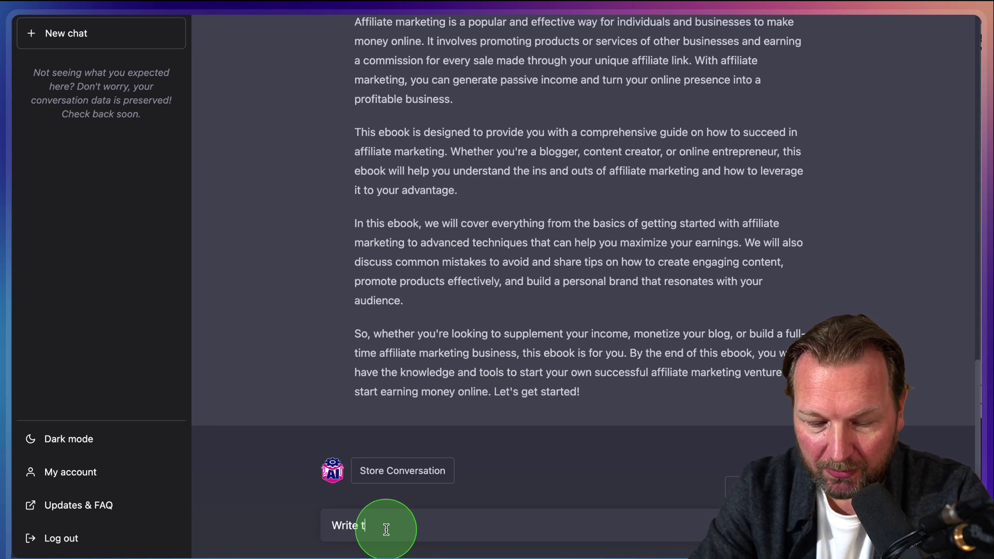
{"action": "type", "text": "he full chap"}
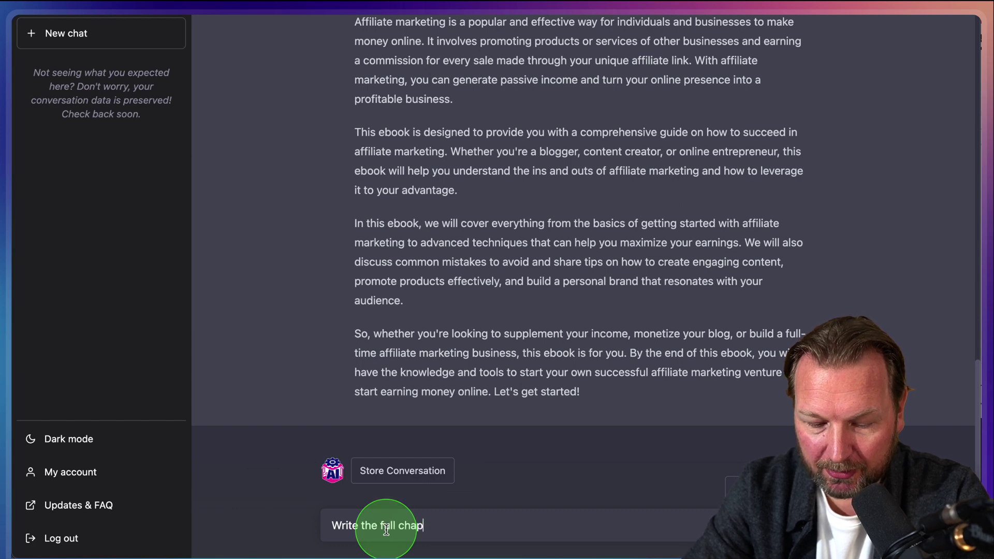
{"action": "type", "text": "ter 2"}
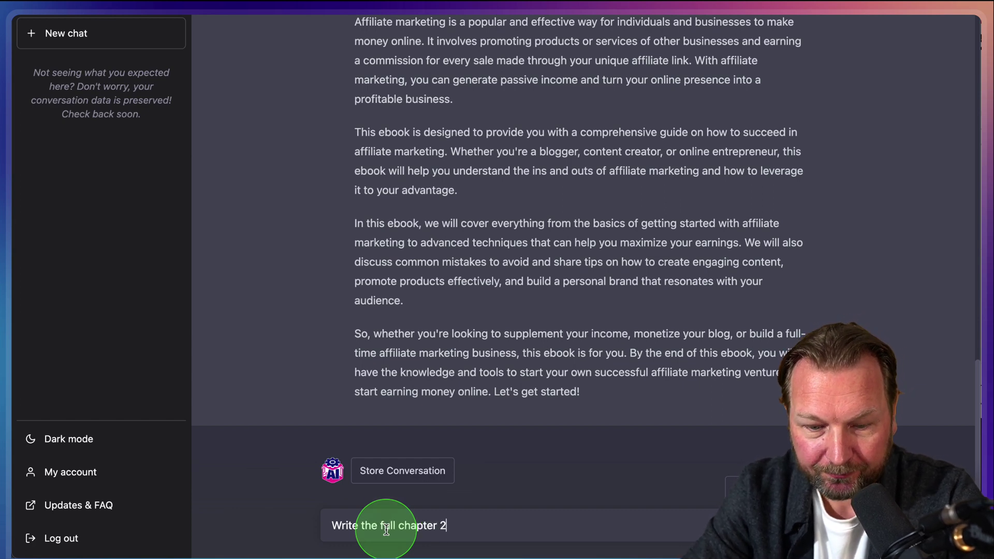
{"action": "type", "text": " \""}
{"action": "key", "text": "super+v"}
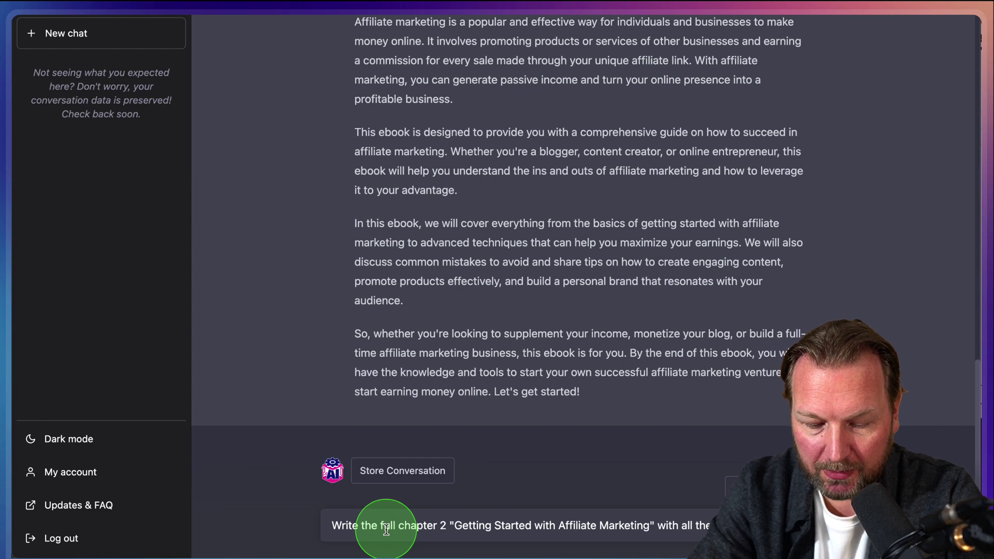
{"action": "key", "text": "Return"}
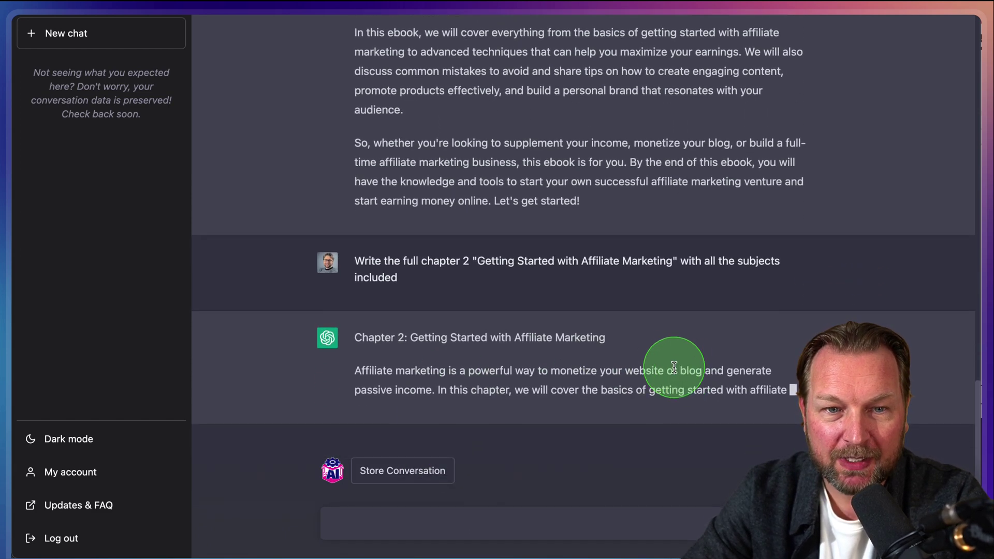
- Review the generated chapter 2 against the ebook outline and store the updated conversation in Prompt Strongbox
{"action": "scroll", "coordinate": [555, 321], "scroll_direction": "up", "scroll_amount": 15}
{"action": "scroll", "coordinate": [548, 321], "scroll_direction": "up", "scroll_amount": 5}
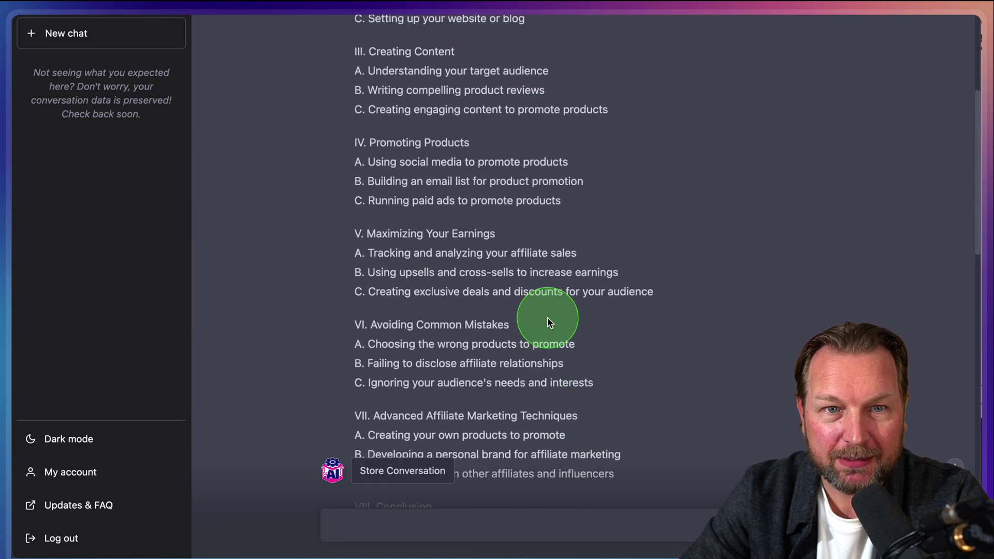
{"action": "scroll", "coordinate": [474, 220], "scroll_direction": "down", "scroll_amount": 15}
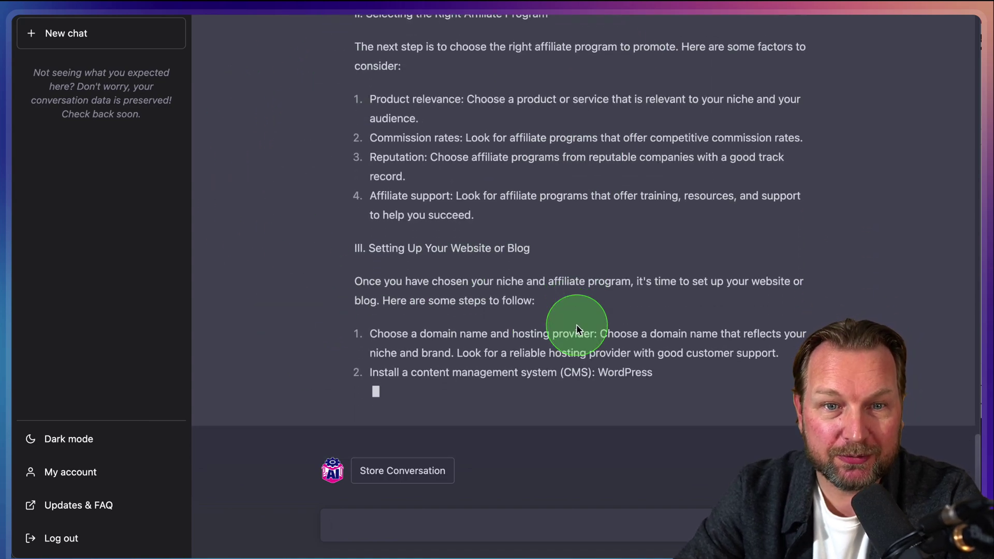
{"action": "scroll", "coordinate": [598, 307], "scroll_direction": "up", "scroll_amount": 10}
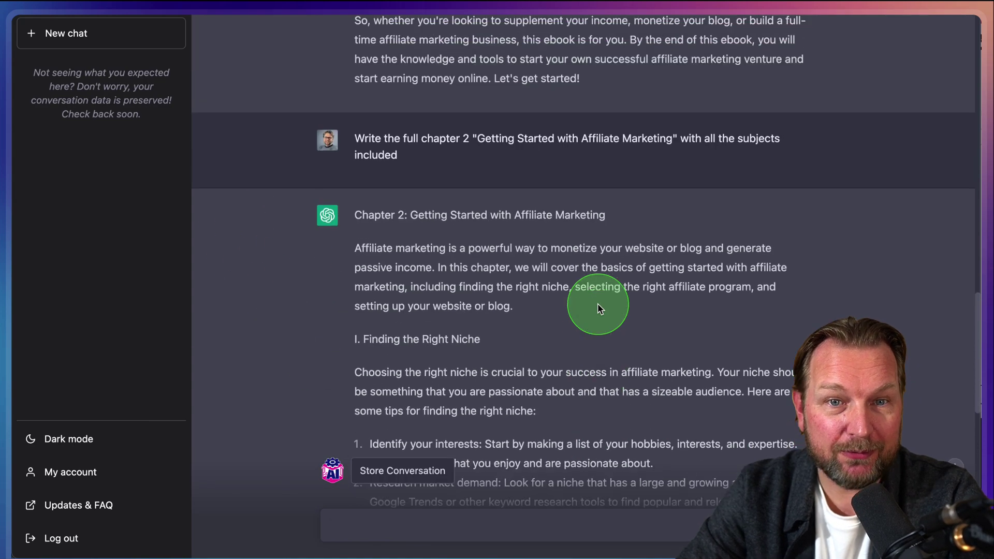
{"action": "scroll", "coordinate": [599, 309], "scroll_direction": "down", "scroll_amount": 6}
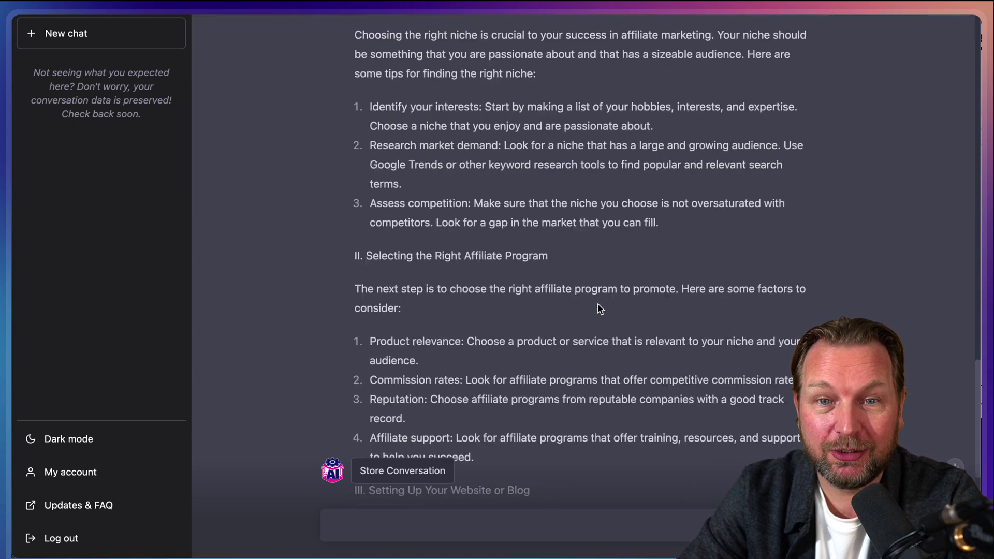
{"action": "scroll", "coordinate": [599, 309], "scroll_direction": "down", "scroll_amount": 8}
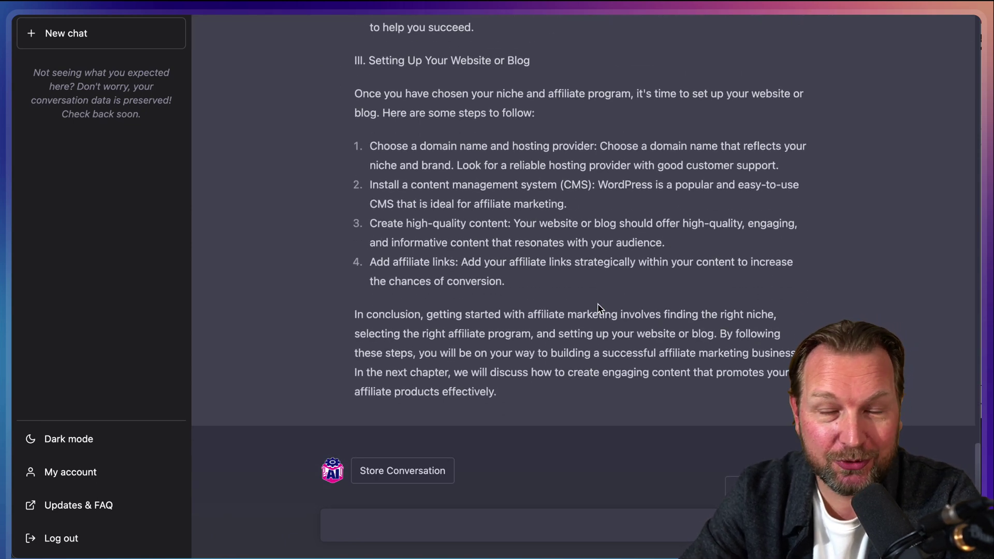
{"action": "scroll", "coordinate": [593, 309], "scroll_direction": "up", "scroll_amount": 20}
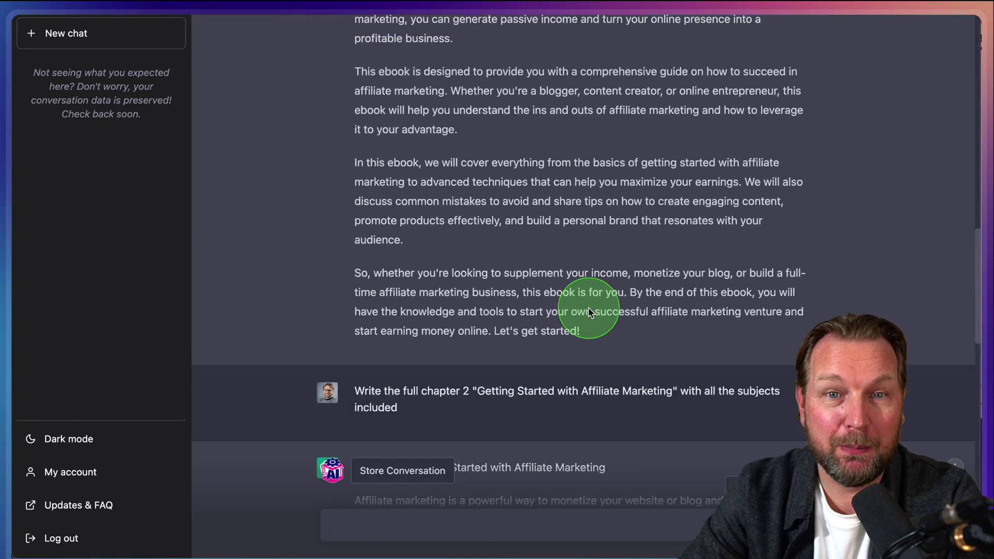
{"action": "scroll", "coordinate": [589, 313], "scroll_direction": "up", "scroll_amount": 9}
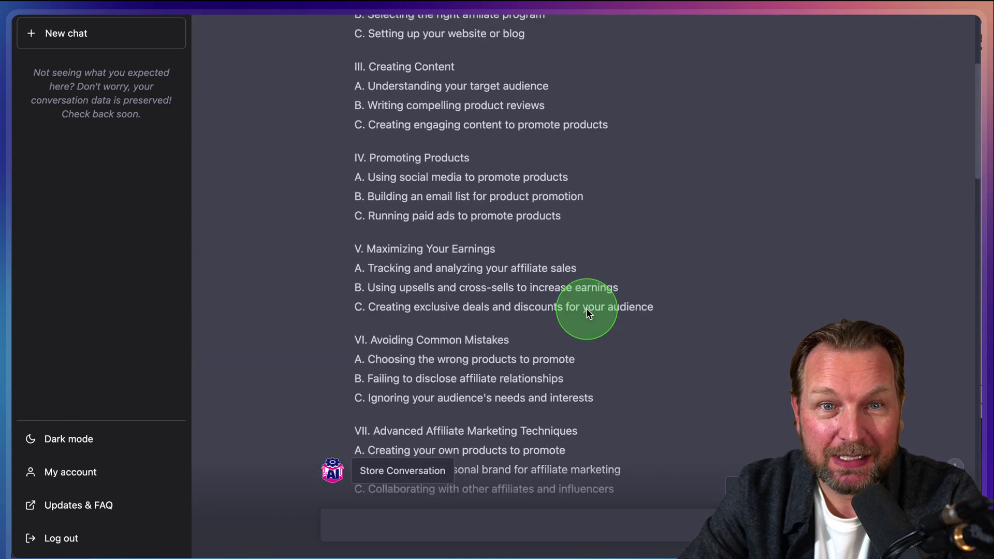
{"action": "scroll", "coordinate": [589, 314], "scroll_direction": "up", "scroll_amount": 5}
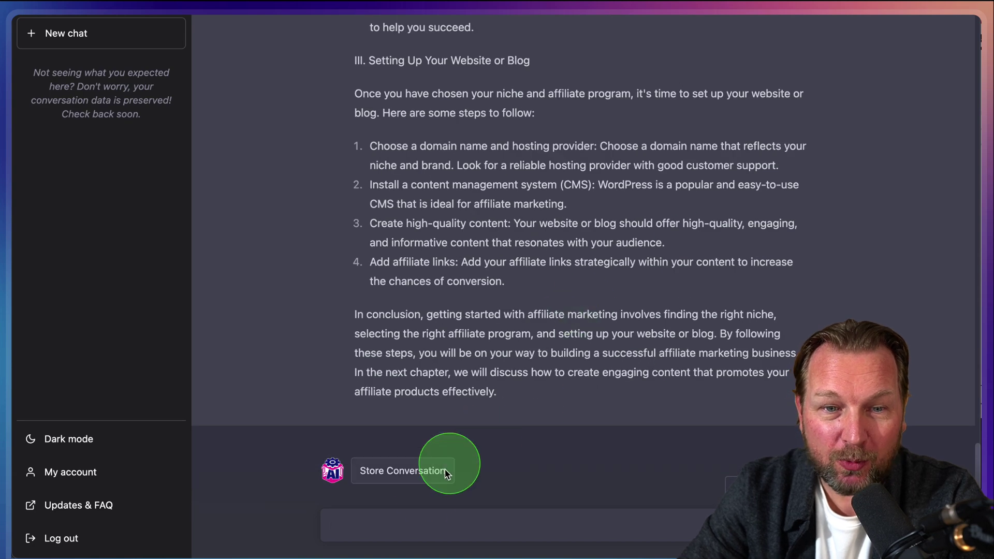
{"action": "left_click", "coordinate": [383, 476]}
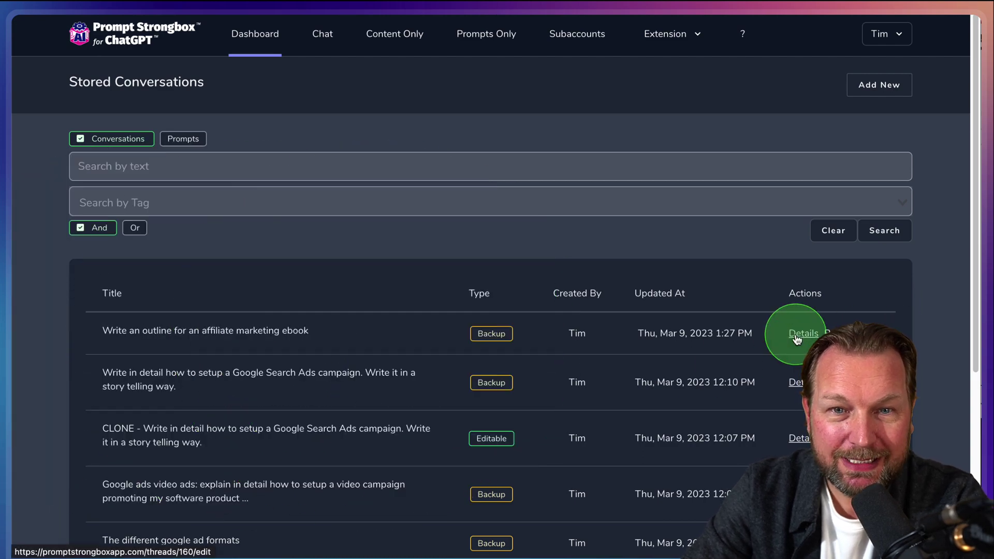
- Open the details of the stored ebook outline conversation in Prompt Strongbox and examine the saved outline, introduction and chapter 2
{"action": "left_click", "coordinate": [797, 337]}
{"action": "scroll", "coordinate": [512, 328], "scroll_direction": "down", "scroll_amount": 10}
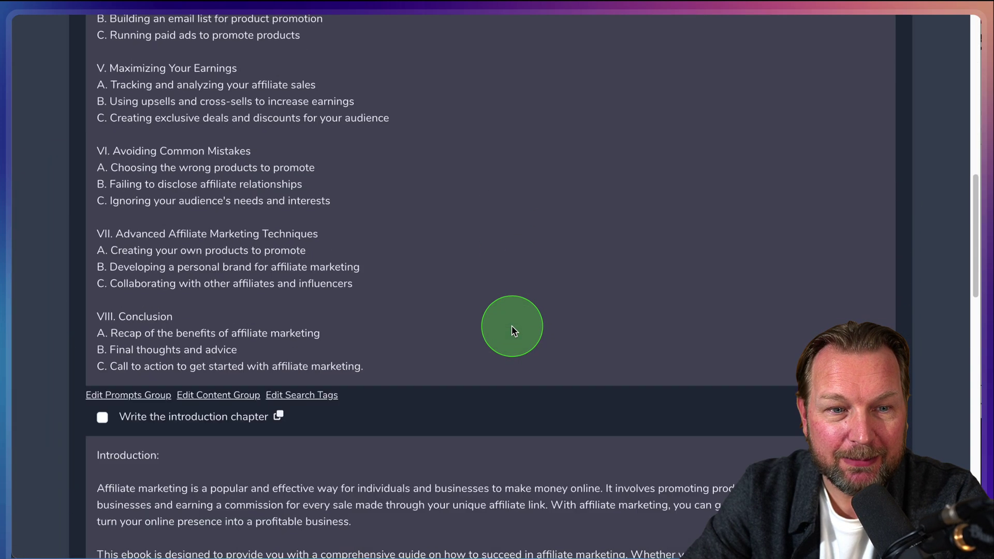
{"action": "scroll", "coordinate": [512, 331], "scroll_direction": "down", "scroll_amount": 3}
{"action": "scroll", "coordinate": [206, 284], "scroll_direction": "up", "scroll_amount": 10}
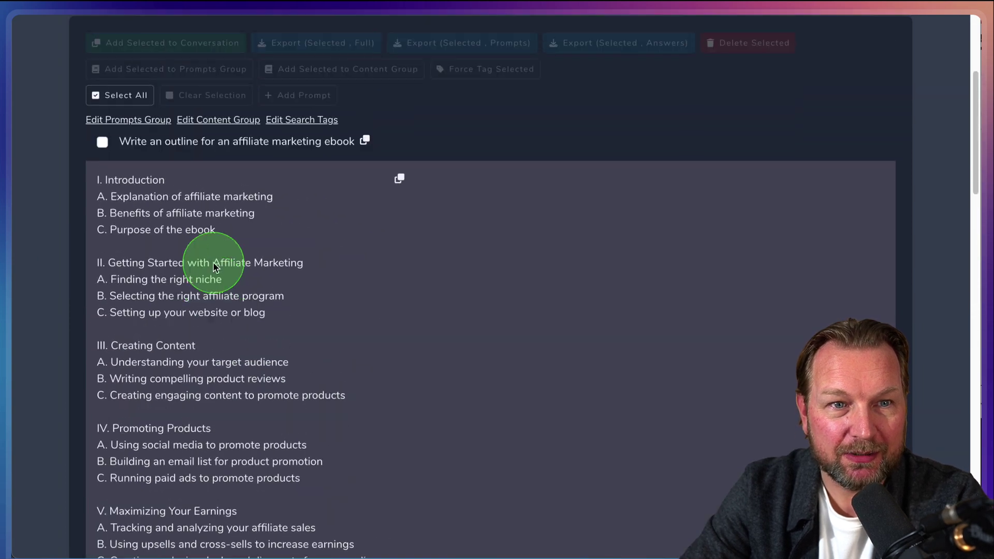
{"action": "scroll", "coordinate": [215, 266], "scroll_direction": "up", "scroll_amount": 1}
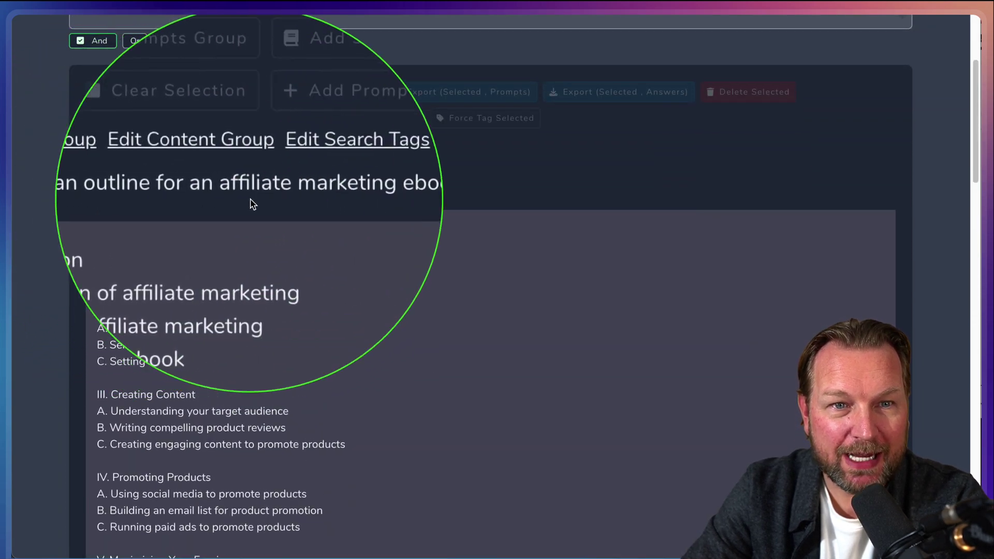
{"action": "scroll", "coordinate": [248, 212], "scroll_direction": "down", "scroll_amount": 13}
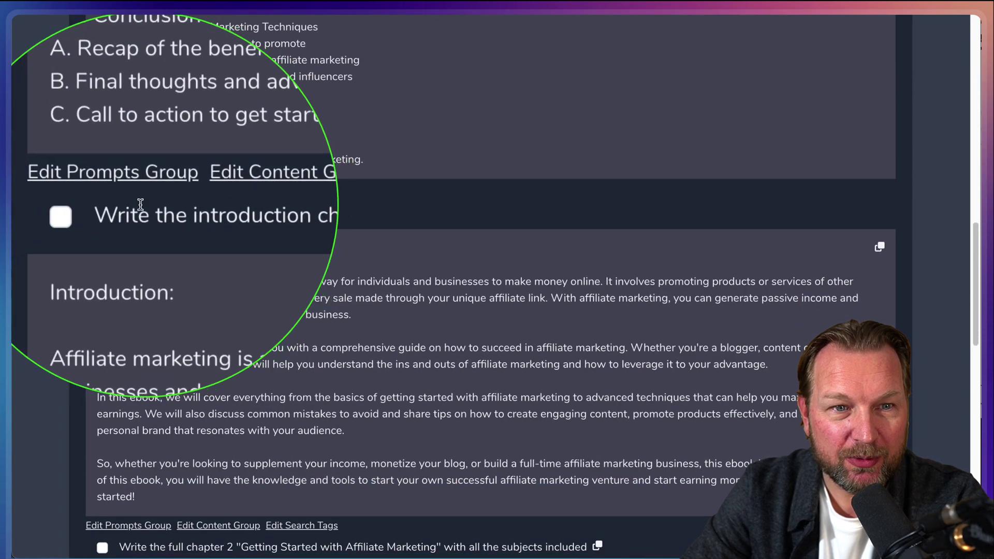
{"action": "scroll", "coordinate": [224, 237], "scroll_direction": "down", "scroll_amount": 10}
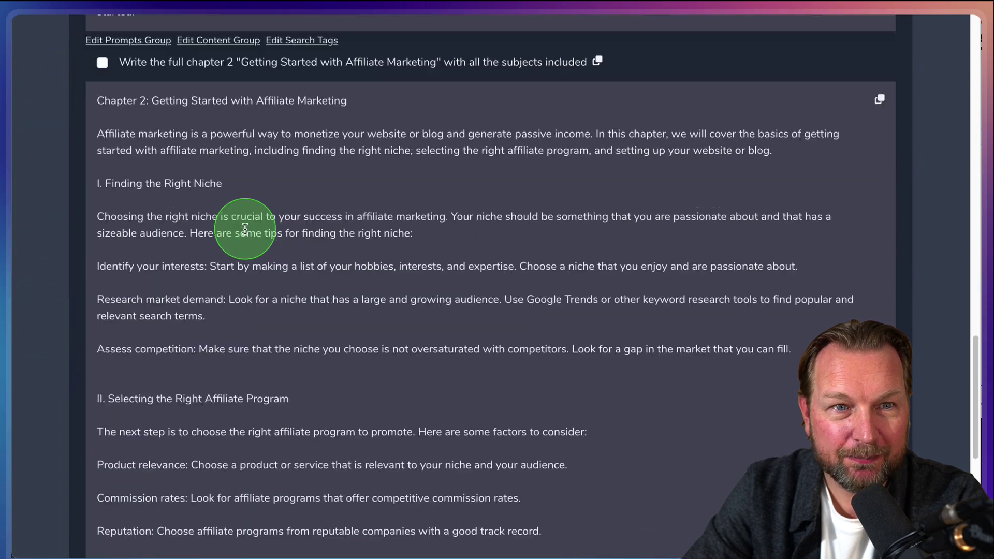
{"action": "scroll", "coordinate": [245, 228], "scroll_direction": "up", "scroll_amount": 2}
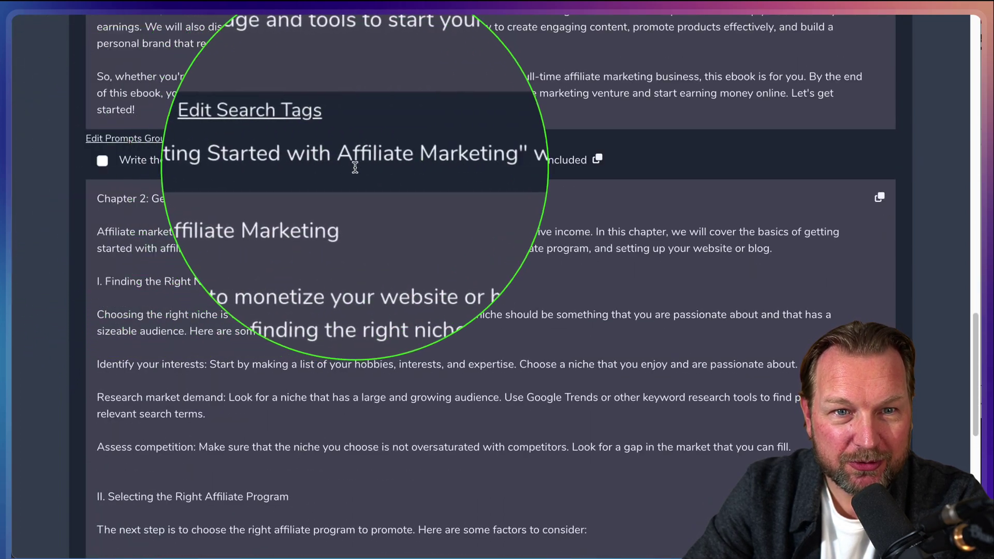
{"action": "scroll", "coordinate": [630, 292], "scroll_direction": "down", "scroll_amount": 5}
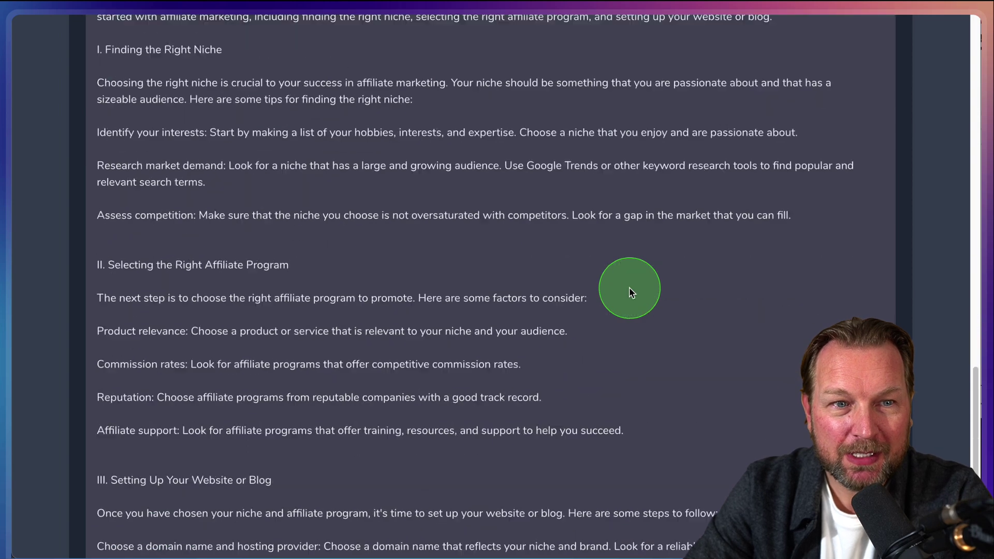
{"action": "scroll", "coordinate": [631, 292], "scroll_direction": "down", "scroll_amount": 6}
{"action": "scroll", "coordinate": [584, 228], "scroll_direction": "up", "scroll_amount": 20}
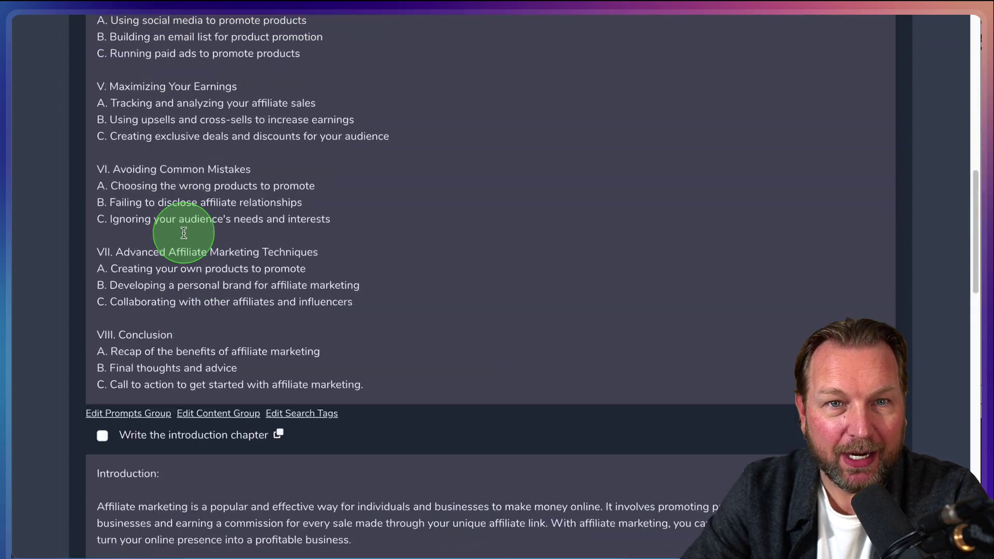
{"action": "scroll", "coordinate": [183, 233], "scroll_direction": "up", "scroll_amount": 15}
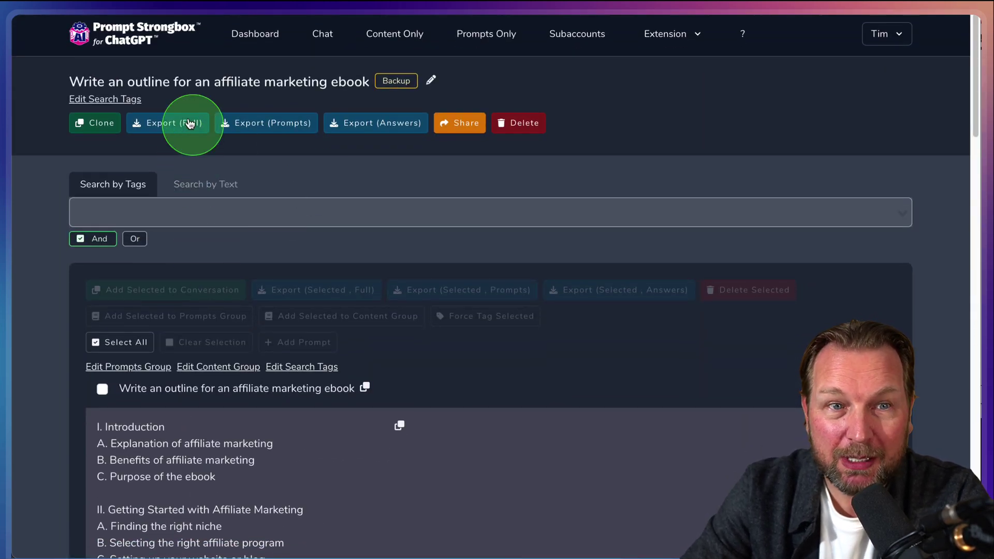
- Return to the Stored Conversations list, reopen the affiliate marketing ebook outline backup and clone it
{"action": "left_click", "coordinate": [129, 37]}
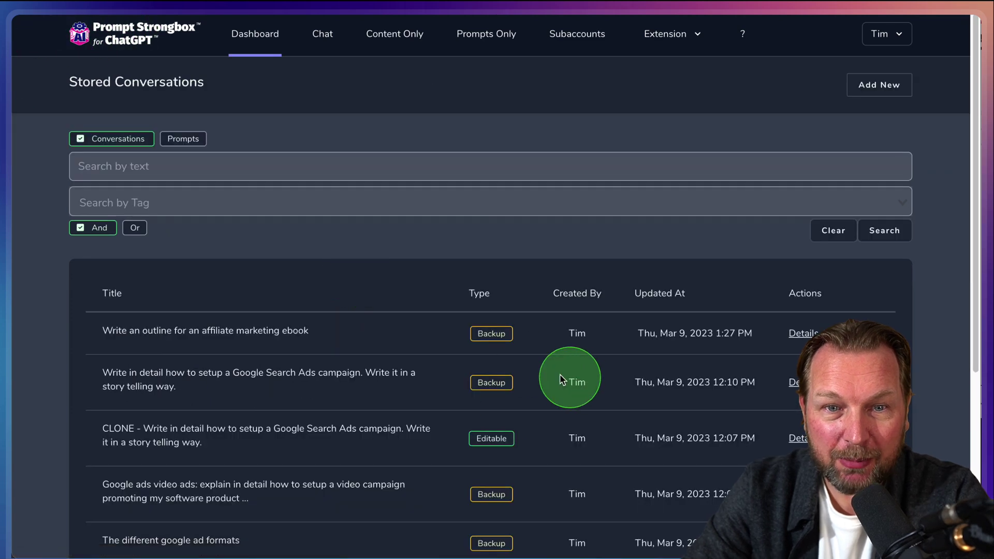
{"action": "scroll", "coordinate": [492, 337], "scroll_direction": "down", "scroll_amount": 3}
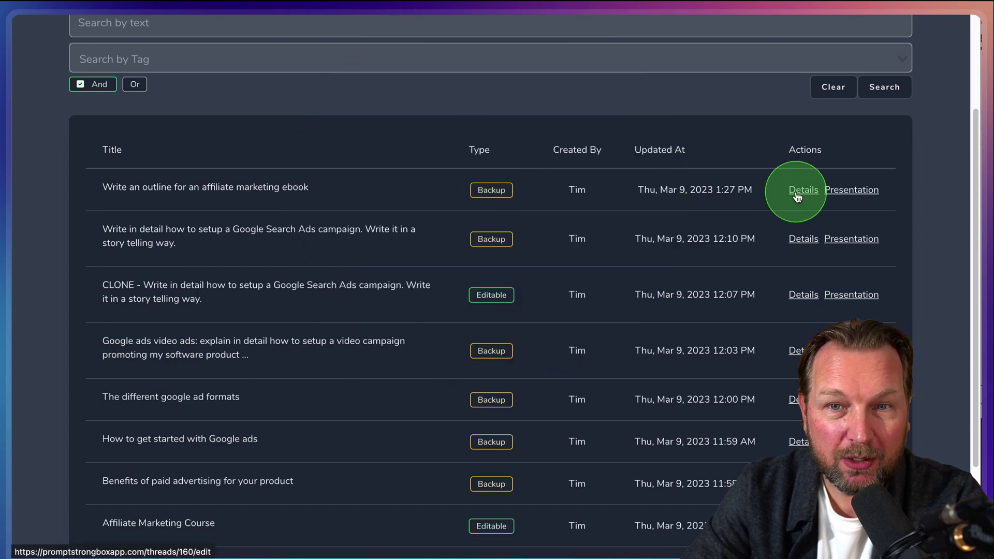
{"action": "left_click", "coordinate": [796, 195]}
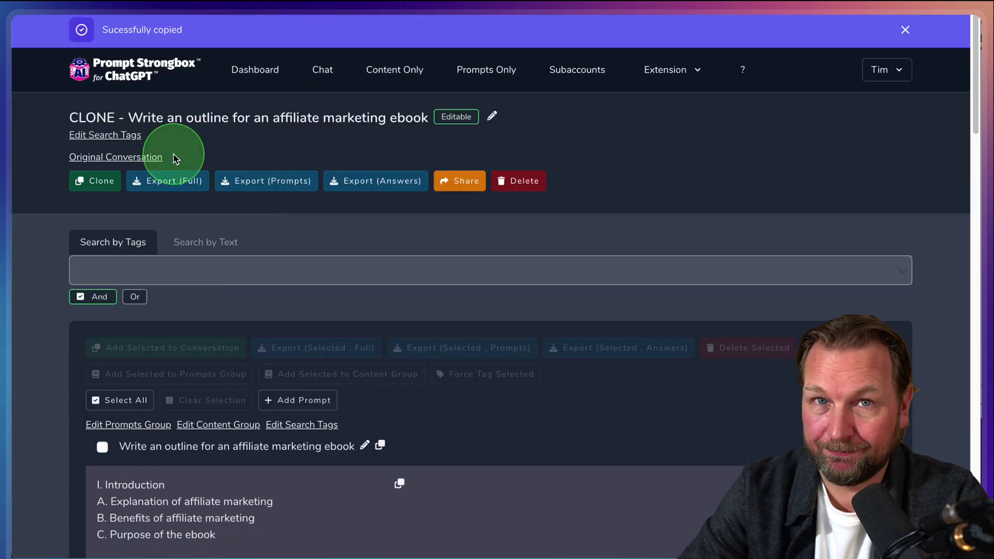
- Go back to the dashboard, reopen the cloned conversation and rename it "My review affiliate marketing book"
{"action": "left_click", "coordinate": [247, 73]}
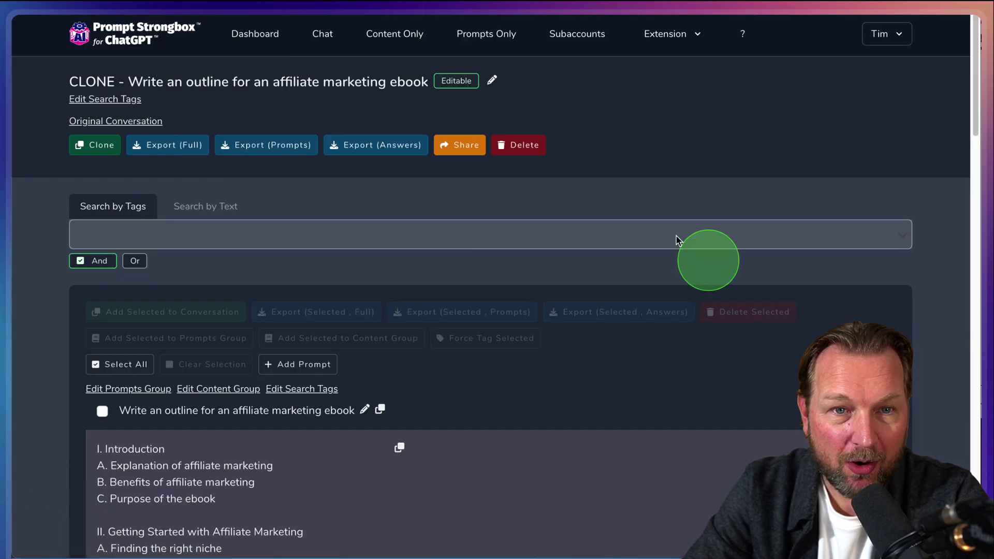
{"action": "left_click", "coordinate": [495, 79]}
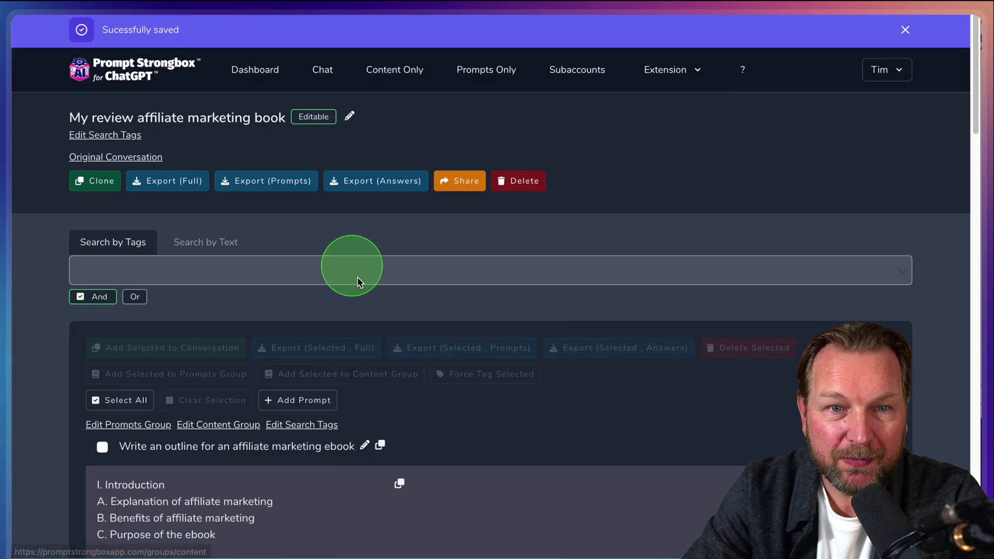
- Open the outline prompt for editing in the cloned conversation, go through its answer text and save the prompt
{"action": "scroll", "coordinate": [422, 321], "scroll_direction": "down", "scroll_amount": 5}
{"action": "scroll", "coordinate": [422, 306], "scroll_direction": "down", "scroll_amount": 2}
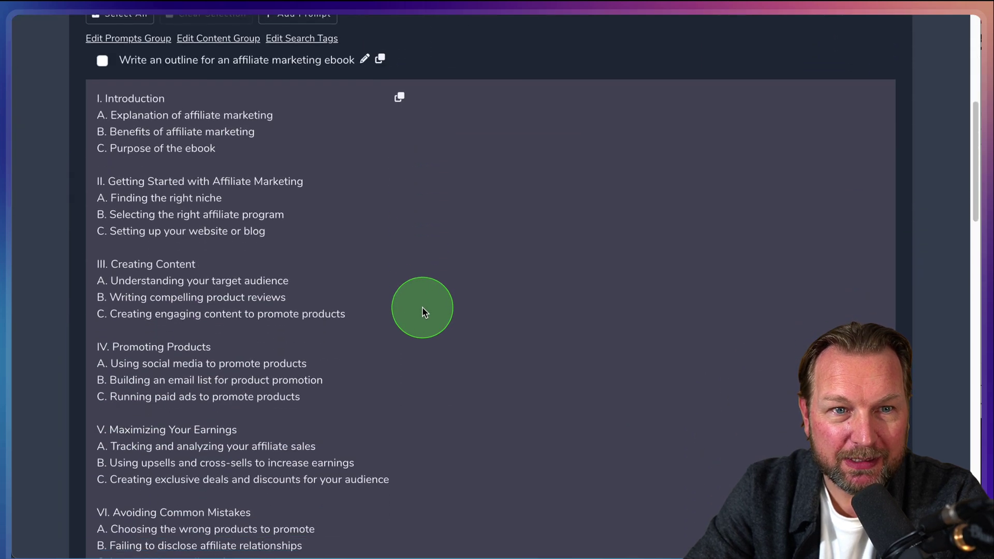
{"action": "scroll", "coordinate": [349, 110], "scroll_direction": "up", "scroll_amount": 2}
{"action": "scroll", "coordinate": [372, 273], "scroll_direction": "up", "scroll_amount": 2}
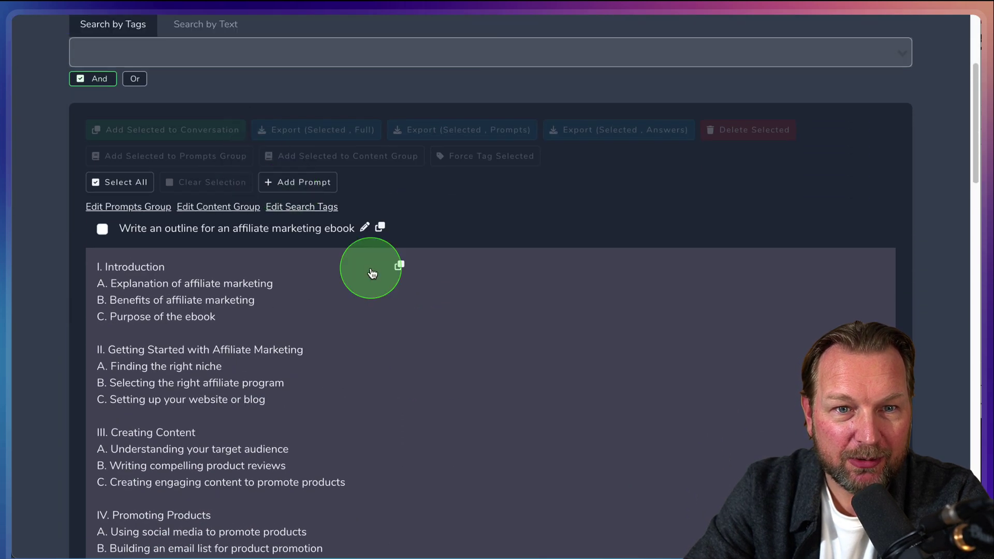
{"action": "left_click", "coordinate": [365, 229]}
{"action": "left_click", "coordinate": [402, 178]}
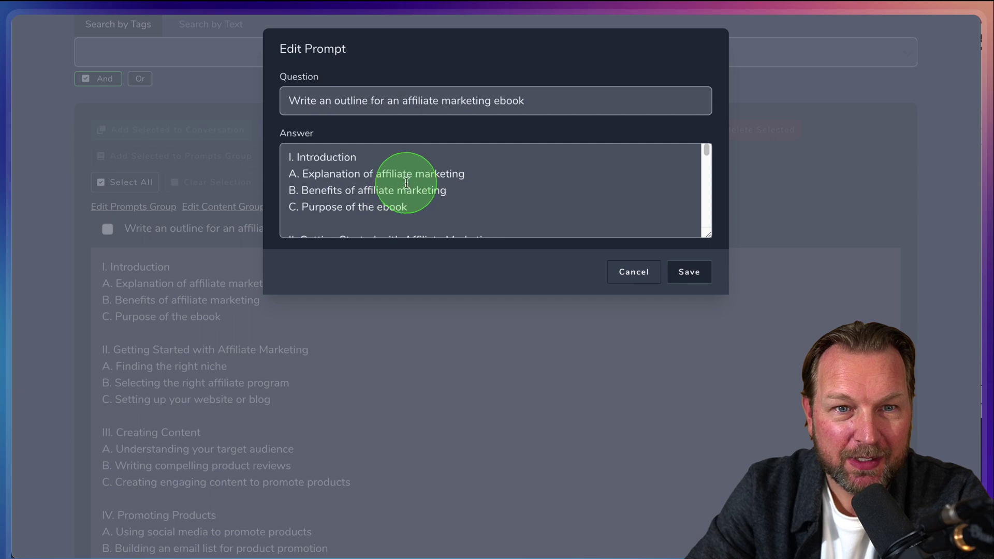
{"action": "scroll", "coordinate": [413, 187], "scroll_direction": "down", "scroll_amount": 10}
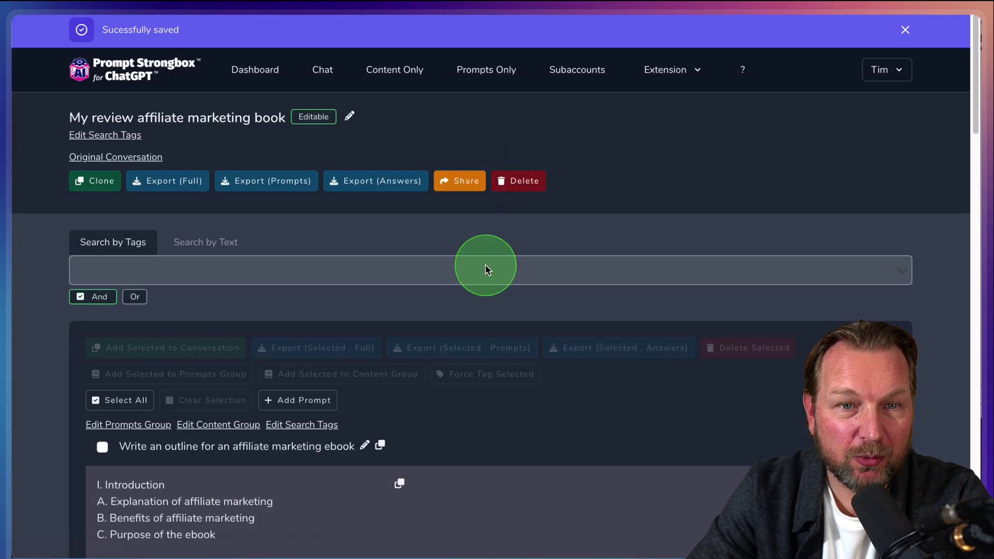
- Examine the outline answer in the renamed conversation from the introduction down to the later chapters
{"action": "scroll", "coordinate": [486, 269], "scroll_direction": "down", "scroll_amount": 5}
{"action": "scroll", "coordinate": [480, 293], "scroll_direction": "down", "scroll_amount": 1}
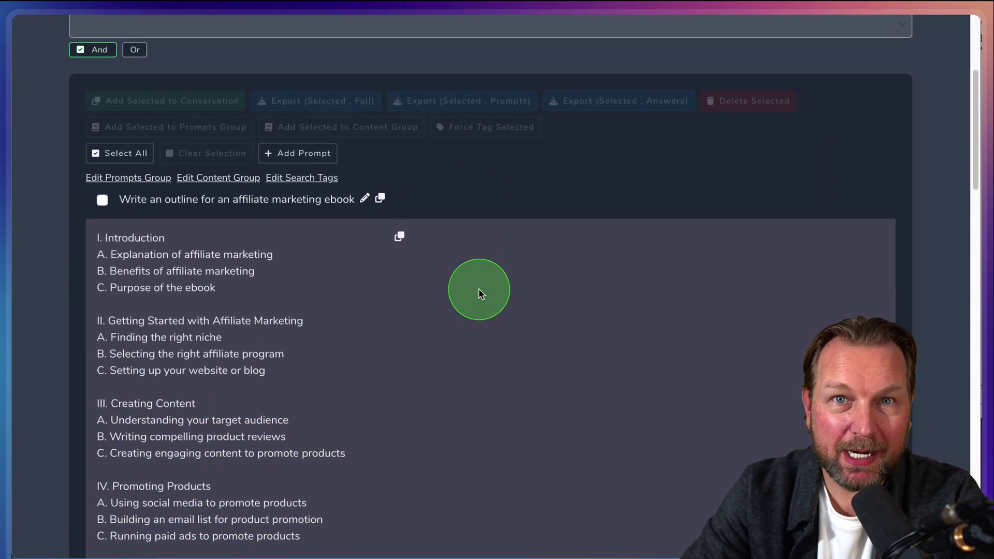
{"action": "scroll", "coordinate": [451, 330], "scroll_direction": "down", "scroll_amount": 4}
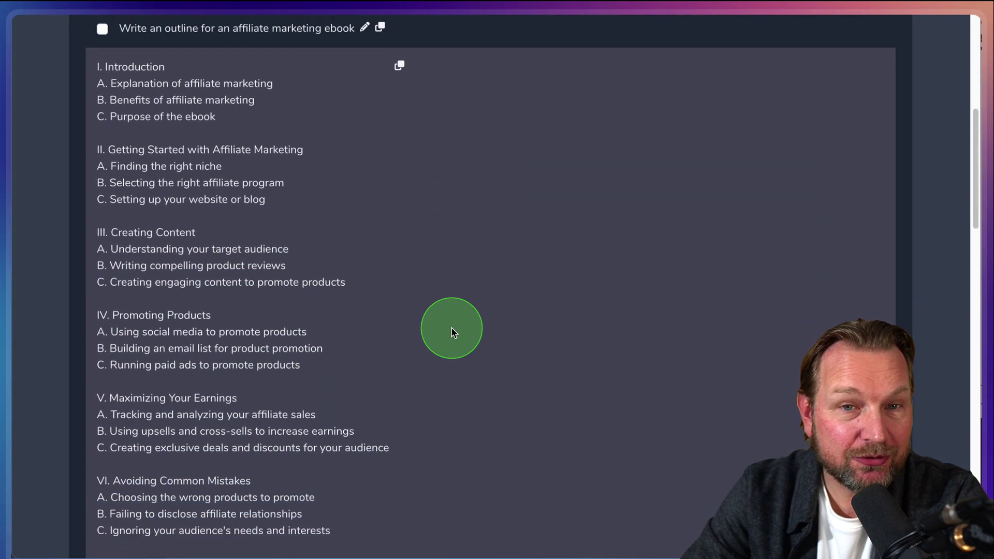
- Return to the dashboard and examine the types of the stored conversations, comparing the editable copy with the backups
{"action": "scroll", "coordinate": [451, 332], "scroll_direction": "down", "scroll_amount": 8}
{"action": "scroll", "coordinate": [451, 331], "scroll_direction": "up", "scroll_amount": 15}
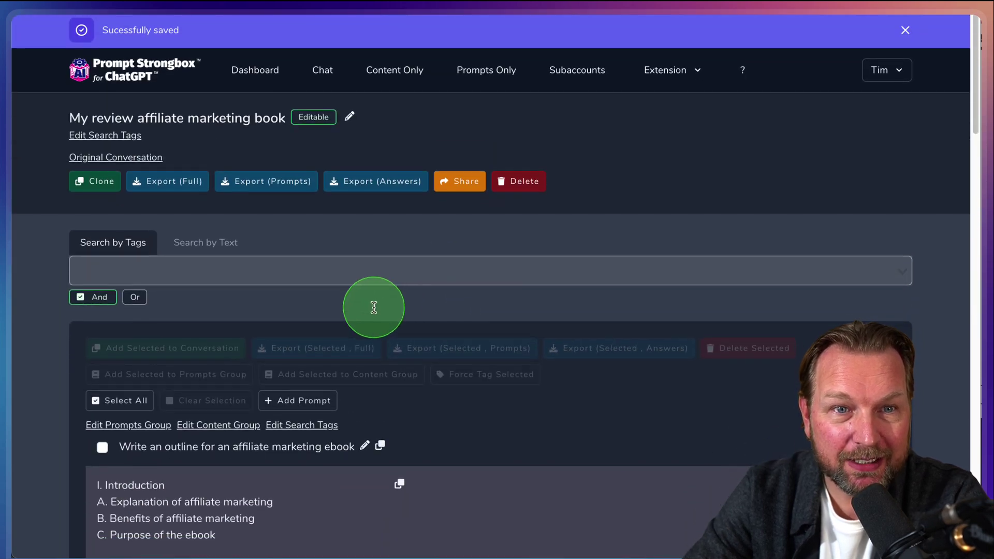
{"action": "left_click", "coordinate": [258, 78]}
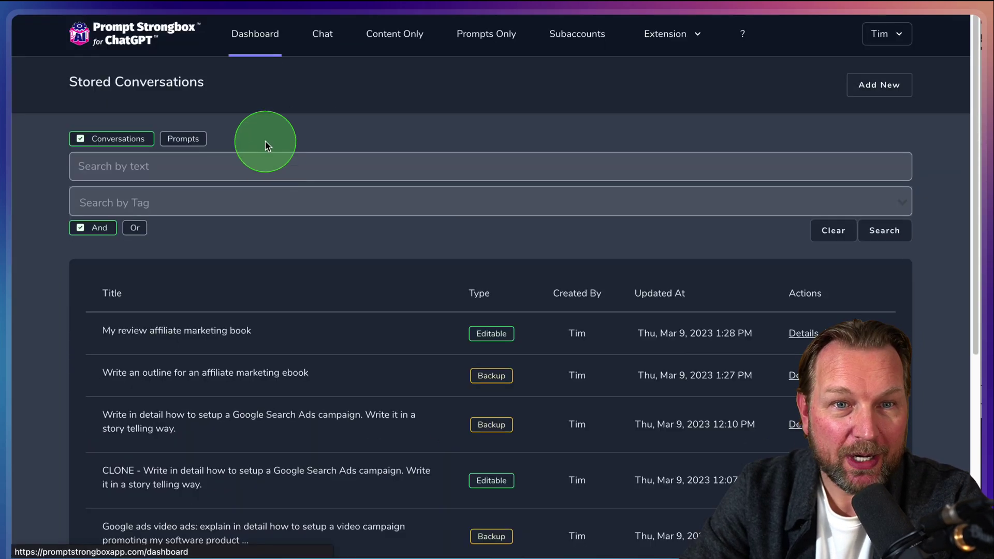
{"action": "scroll", "coordinate": [371, 304], "scroll_direction": "down", "scroll_amount": 3}
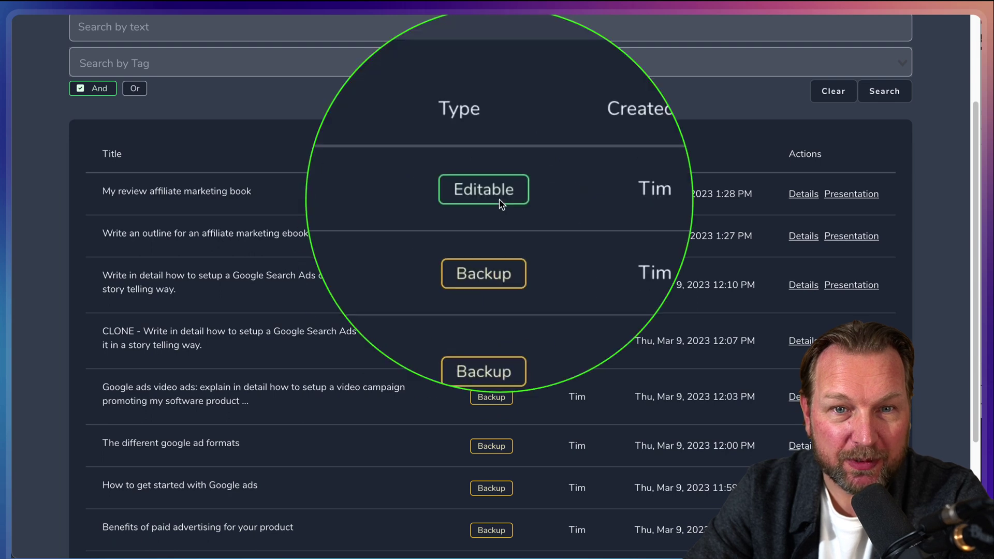
{"action": "scroll", "coordinate": [492, 202], "scroll_direction": "up", "scroll_amount": 3}
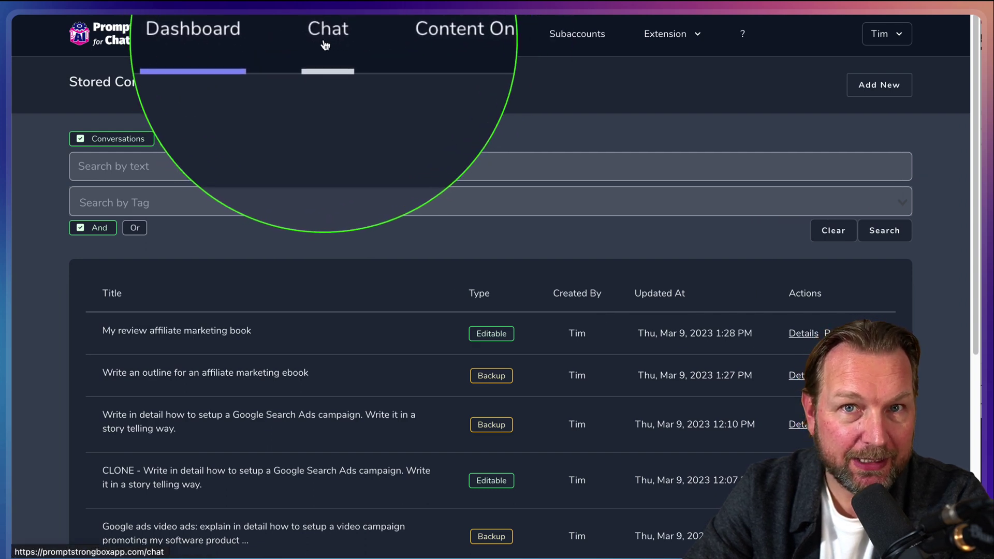
- Create a new content group titled "Affiliate review course" under Content Only
{"action": "left_click", "coordinate": [401, 42]}
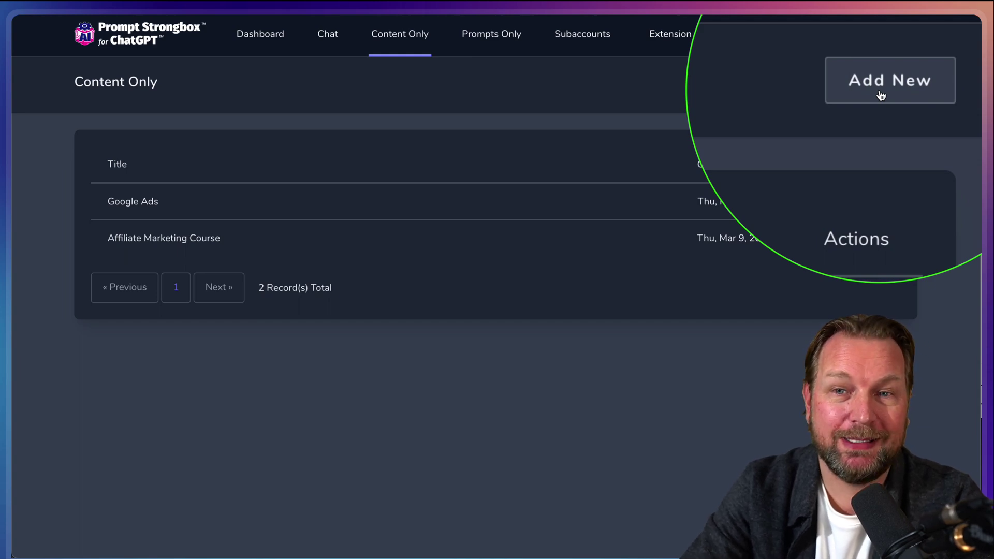
{"action": "left_click", "coordinate": [880, 92]}
{"action": "left_click", "coordinate": [463, 106]}
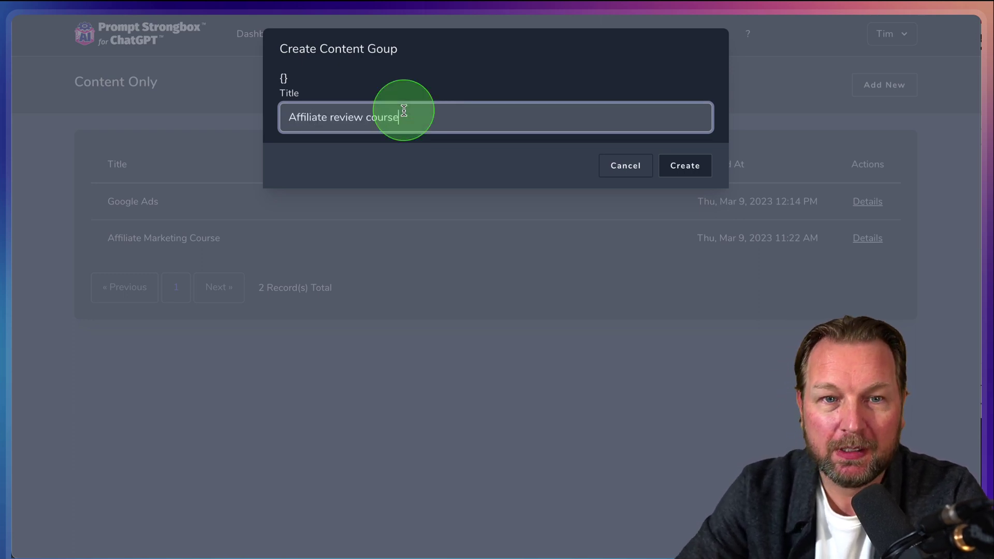
{"action": "left_click", "coordinate": [678, 165]}
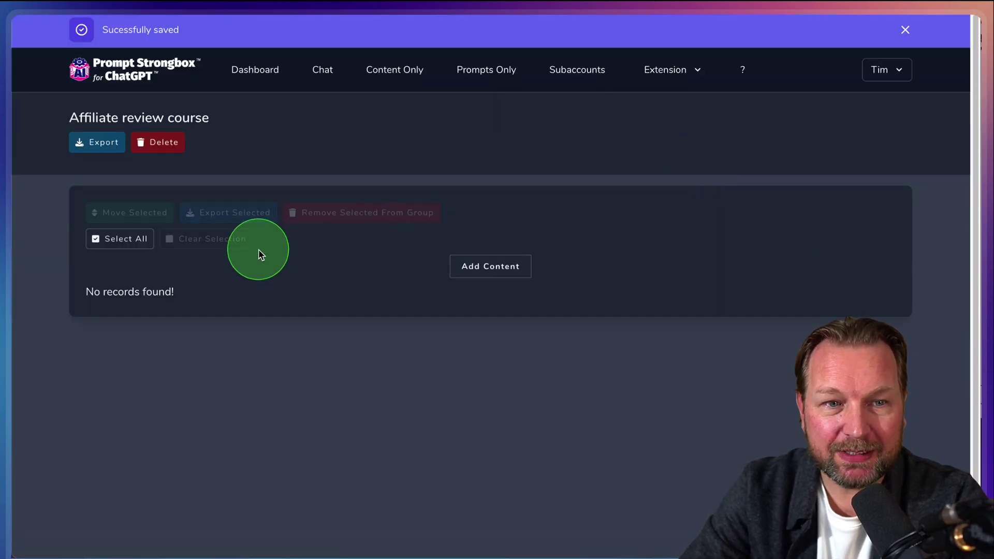
- Start adding content to the group with "Write an outline for an affiliate marketing ebook" as the source and go through its answers
{"action": "left_click", "coordinate": [506, 276]}
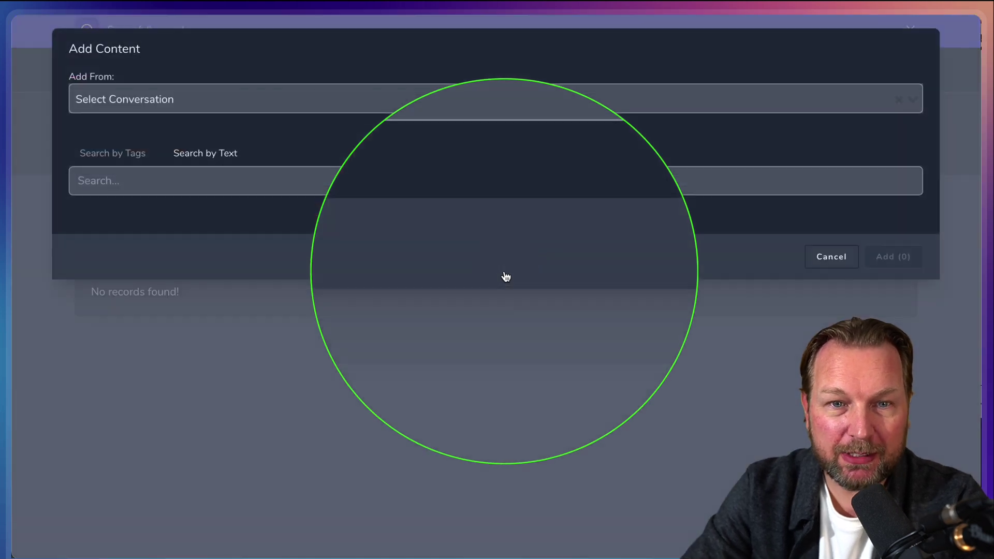
{"action": "left_click", "coordinate": [142, 93]}
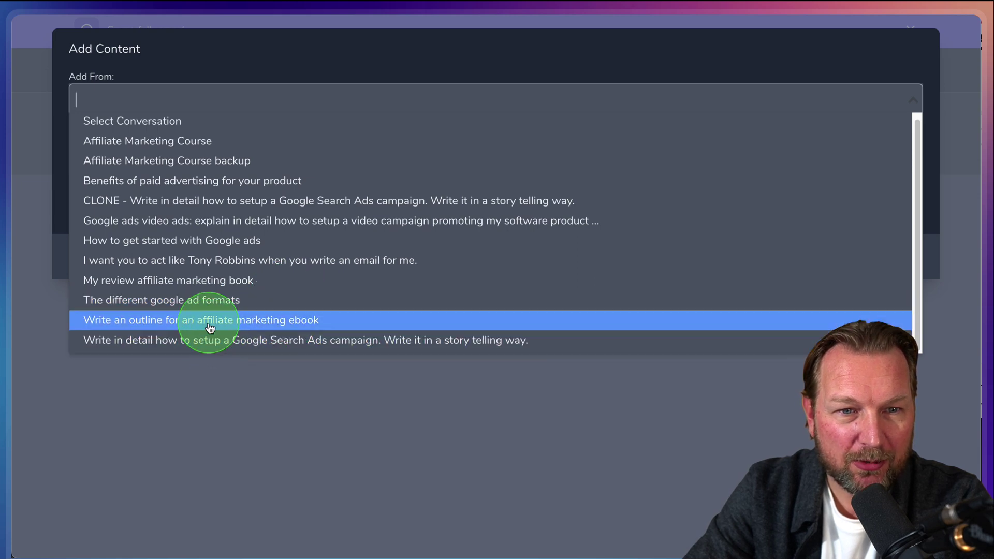
{"action": "left_click", "coordinate": [188, 321]}
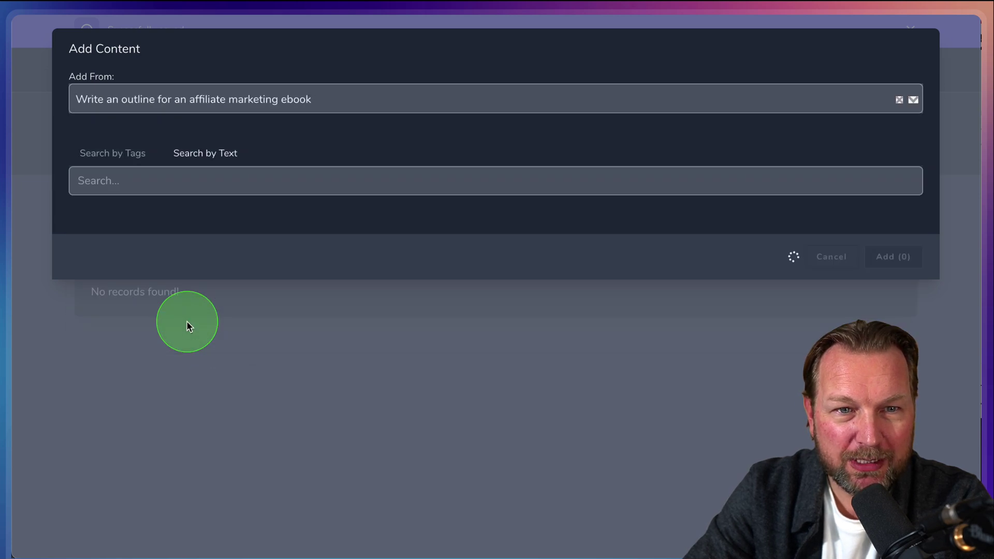
{"action": "scroll", "coordinate": [356, 264], "scroll_direction": "down", "scroll_amount": 5}
{"action": "scroll", "coordinate": [355, 262], "scroll_direction": "down", "scroll_amount": 15}
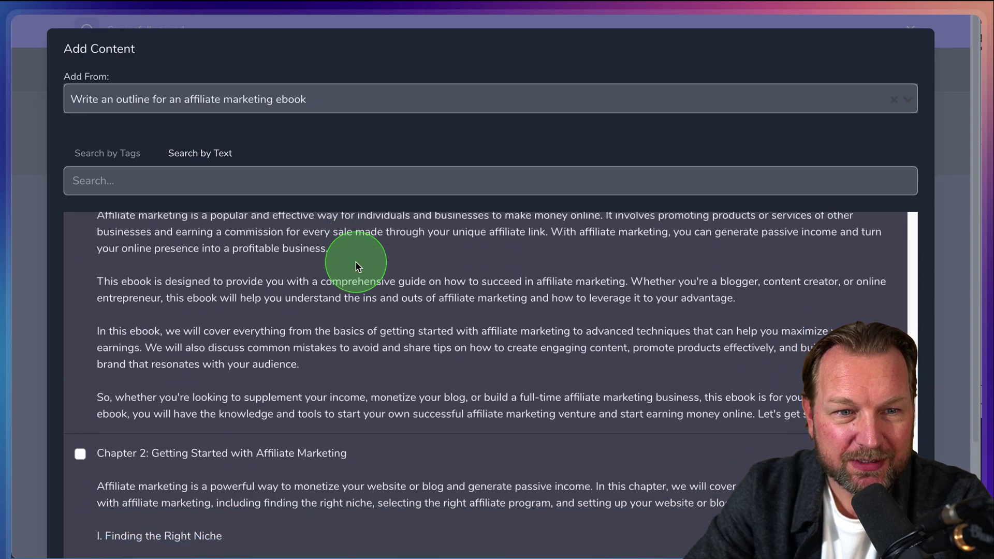
{"action": "scroll", "coordinate": [356, 264], "scroll_direction": "up", "scroll_amount": 20}
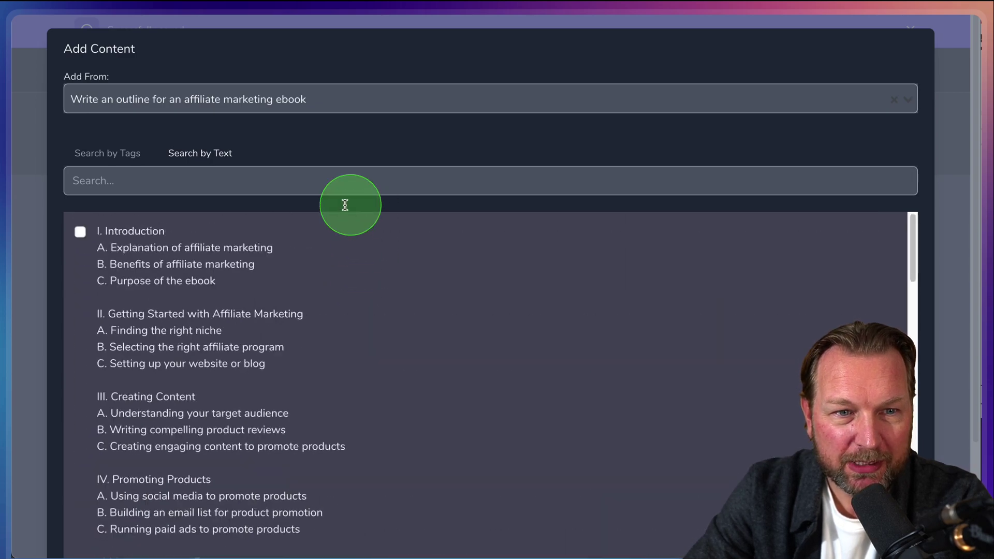
- Select the outline, Introduction and Chapter 2 answers and add them to the Affiliate review course group
{"action": "scroll", "coordinate": [300, 304], "scroll_direction": "down", "scroll_amount": 10}
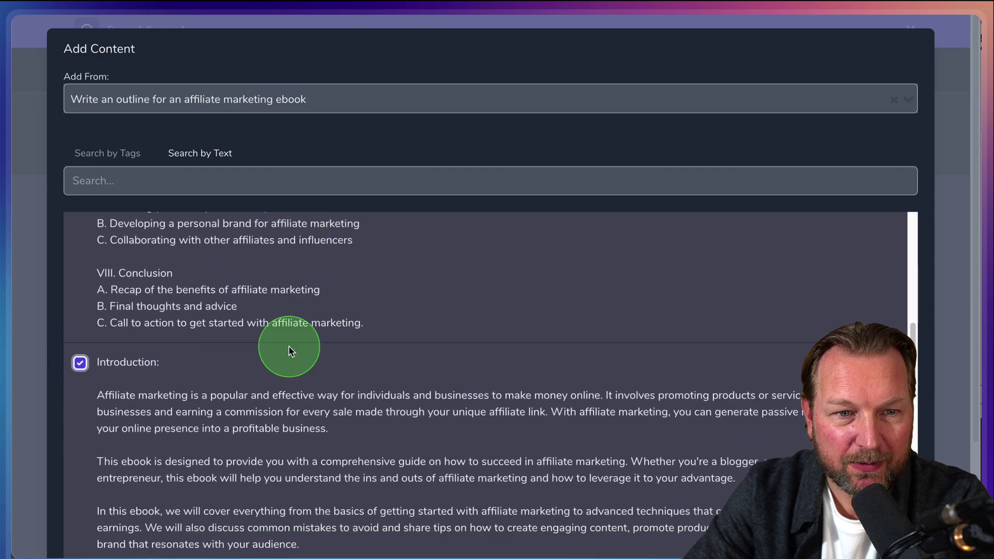
{"action": "scroll", "coordinate": [289, 351], "scroll_direction": "down", "scroll_amount": 8}
{"action": "scroll", "coordinate": [218, 334], "scroll_direction": "up", "scroll_amount": 3}
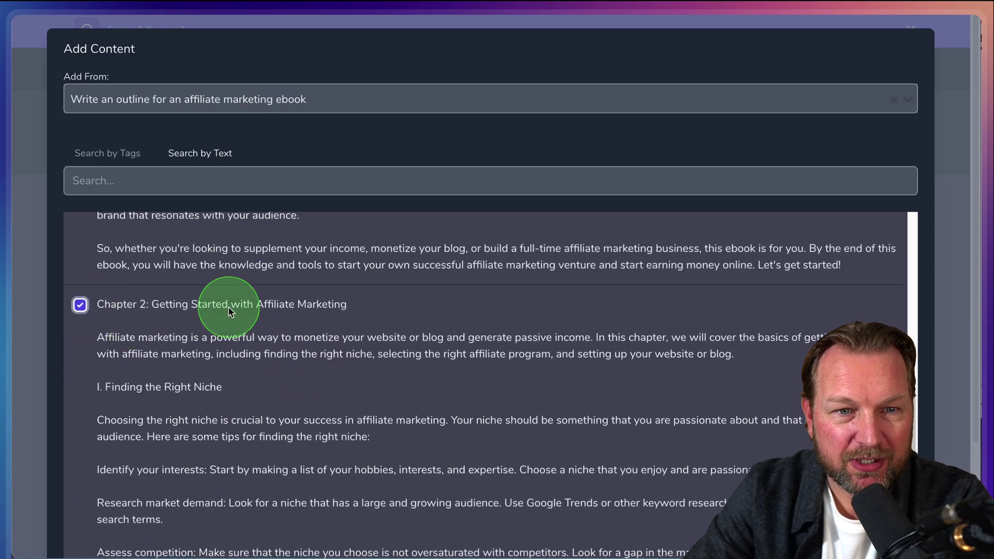
{"action": "scroll", "coordinate": [230, 308], "scroll_direction": "down", "scroll_amount": 5}
{"action": "scroll", "coordinate": [230, 309], "scroll_direction": "up", "scroll_amount": 5}
{"action": "scroll", "coordinate": [233, 309], "scroll_direction": "down", "scroll_amount": 10}
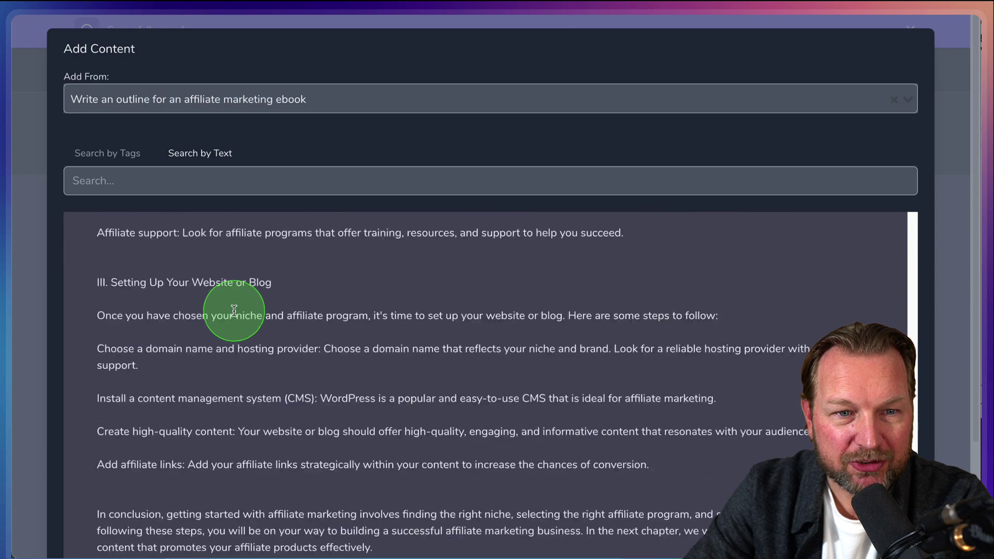
{"action": "scroll", "coordinate": [234, 311], "scroll_direction": "down", "scroll_amount": 3}
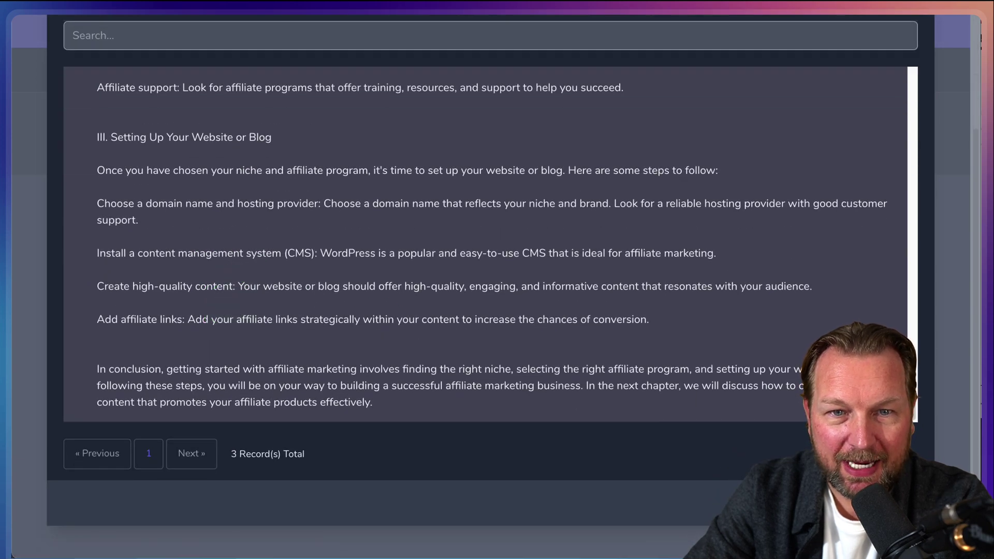
{"action": "scroll", "coordinate": [875, 311], "scroll_direction": "up", "scroll_amount": 4}
{"action": "key", "text": "Escape"}
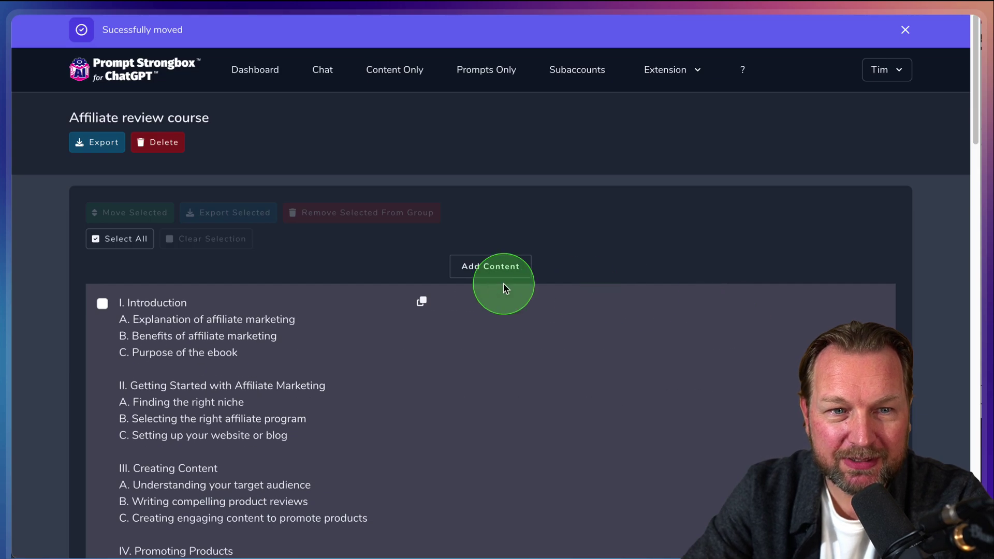
- Add the answer from the "How to get started with Google ads" conversation at the end of the group, below Chapter 2
{"action": "scroll", "coordinate": [514, 316], "scroll_direction": "down", "scroll_amount": 20}
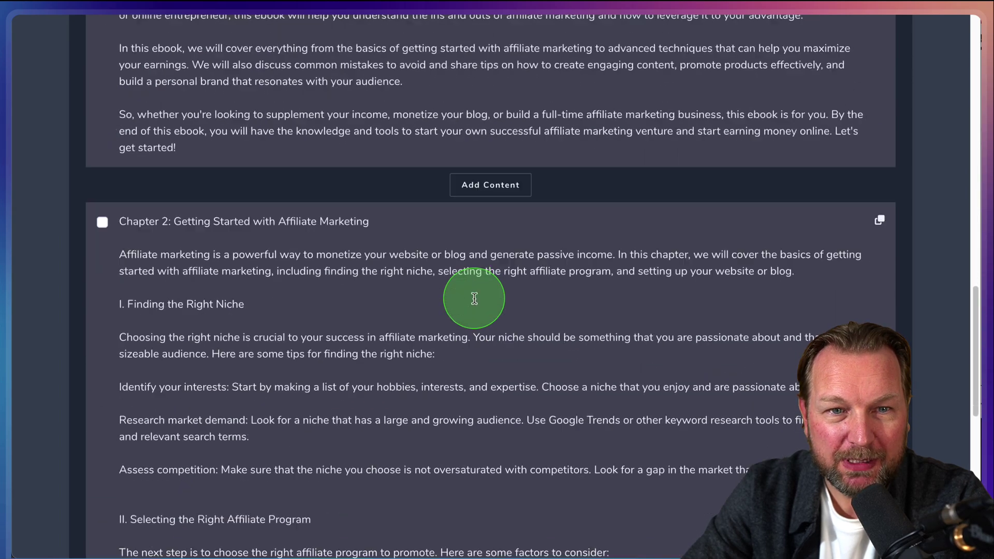
{"action": "scroll", "coordinate": [475, 302], "scroll_direction": "down", "scroll_amount": 1}
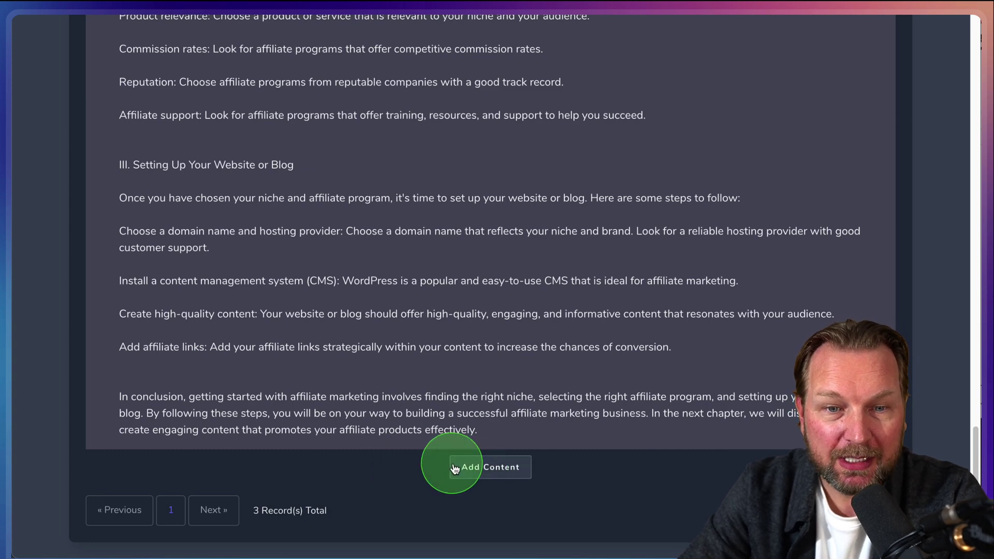
{"action": "left_click", "coordinate": [475, 468]}
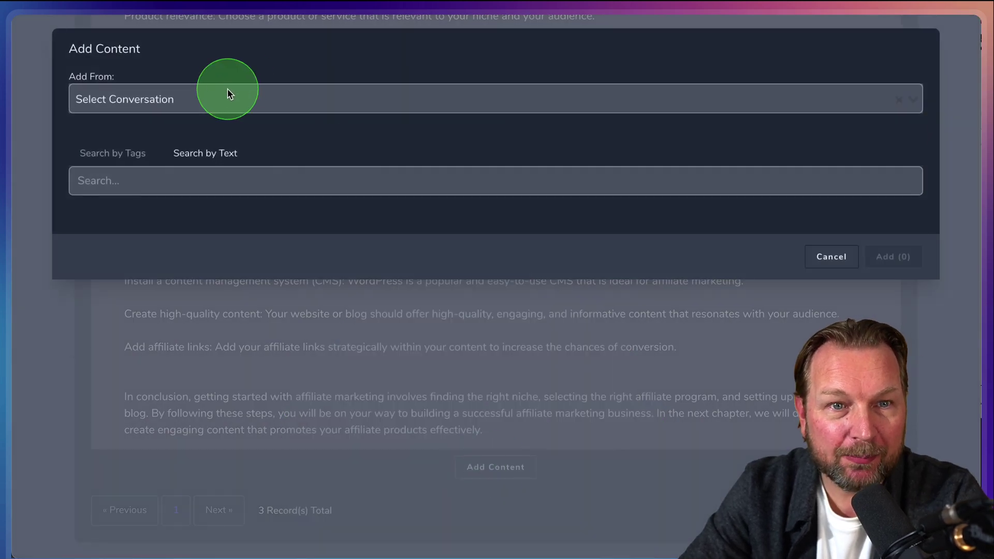
{"action": "left_click", "coordinate": [228, 93]}
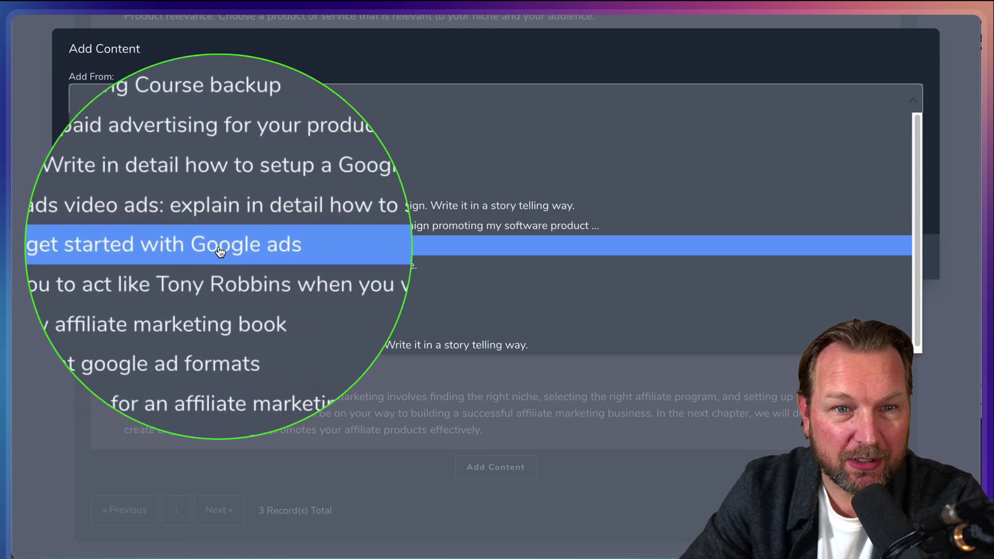
{"action": "left_click", "coordinate": [152, 246]}
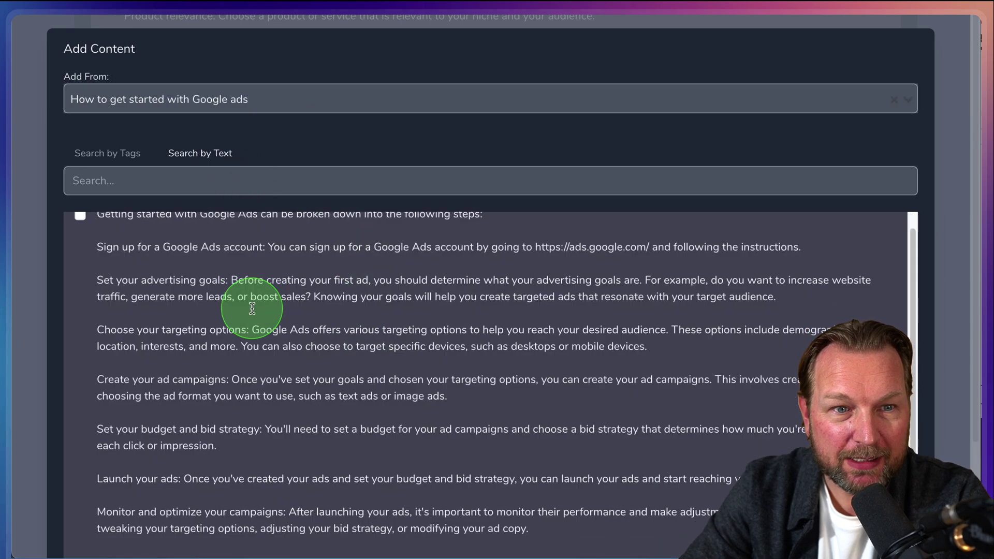
{"action": "scroll", "coordinate": [377, 332], "scroll_direction": "down", "scroll_amount": 5}
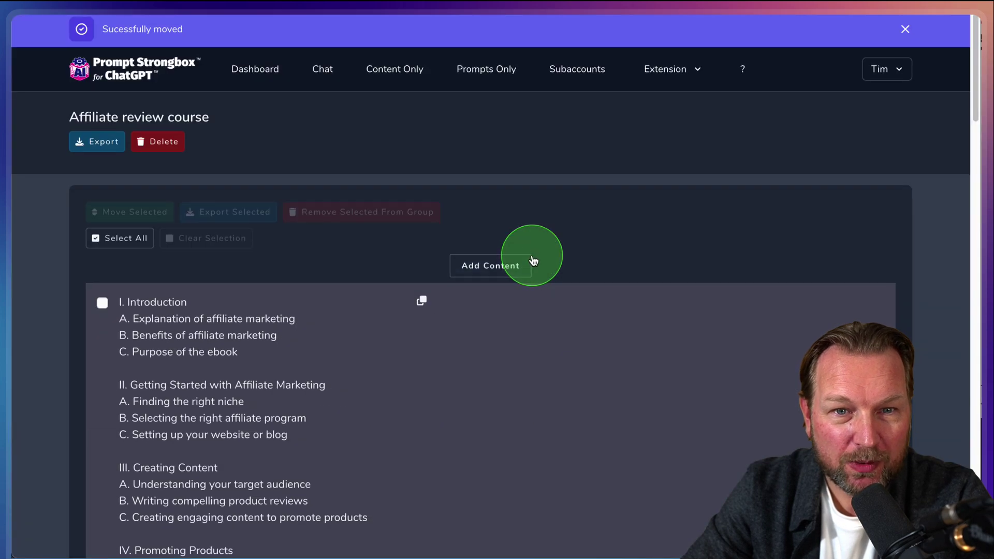
- Start adding content after the Google Ads answer, choose the "Google ads video ads" conversation as the source and go through its answers
{"action": "scroll", "coordinate": [533, 260], "scroll_direction": "down", "scroll_amount": 20}
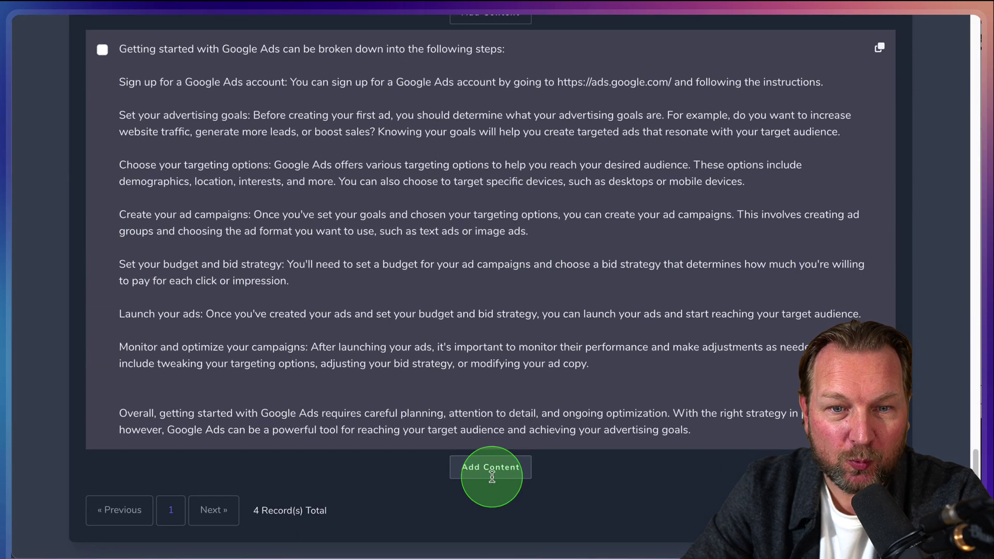
{"action": "left_click", "coordinate": [492, 471]}
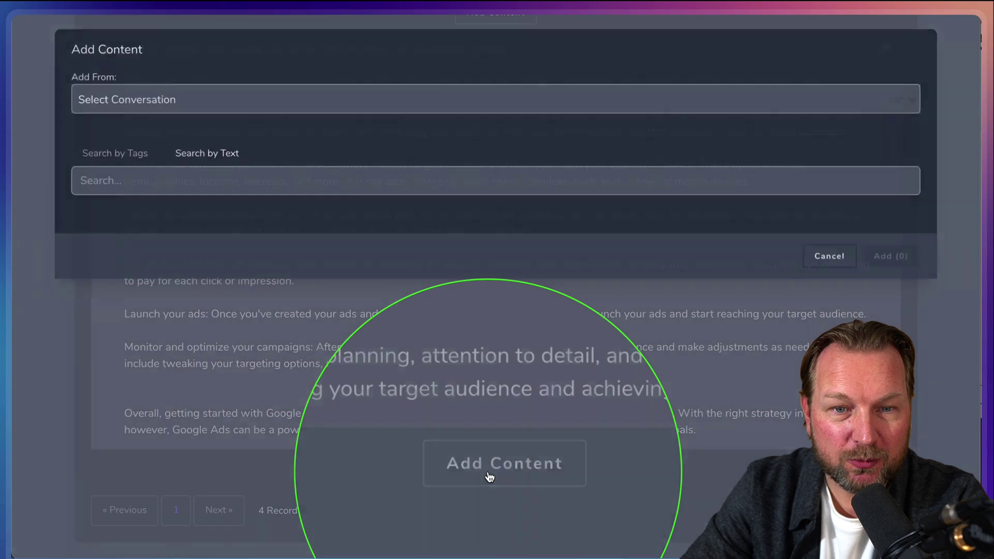
{"action": "left_click", "coordinate": [244, 99]}
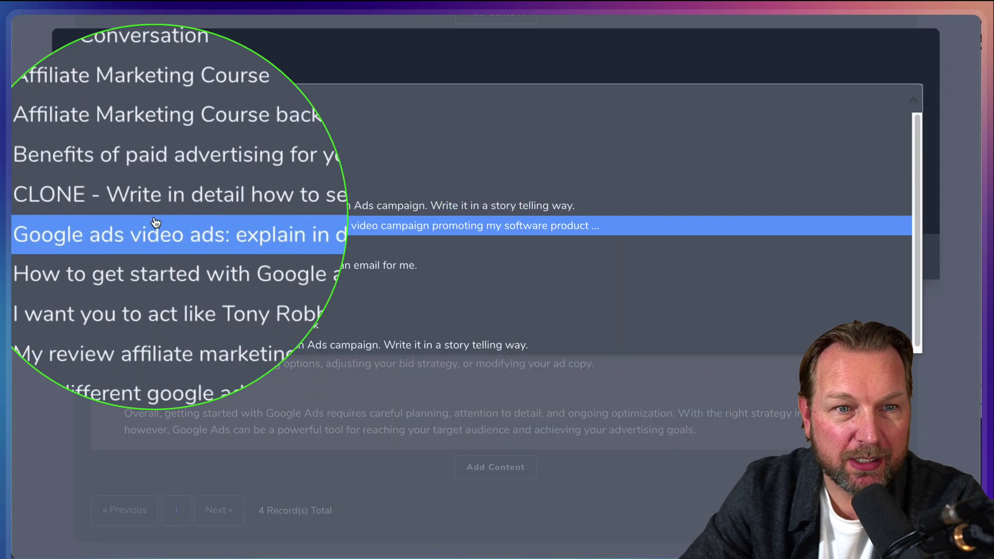
{"action": "left_click", "coordinate": [156, 225]}
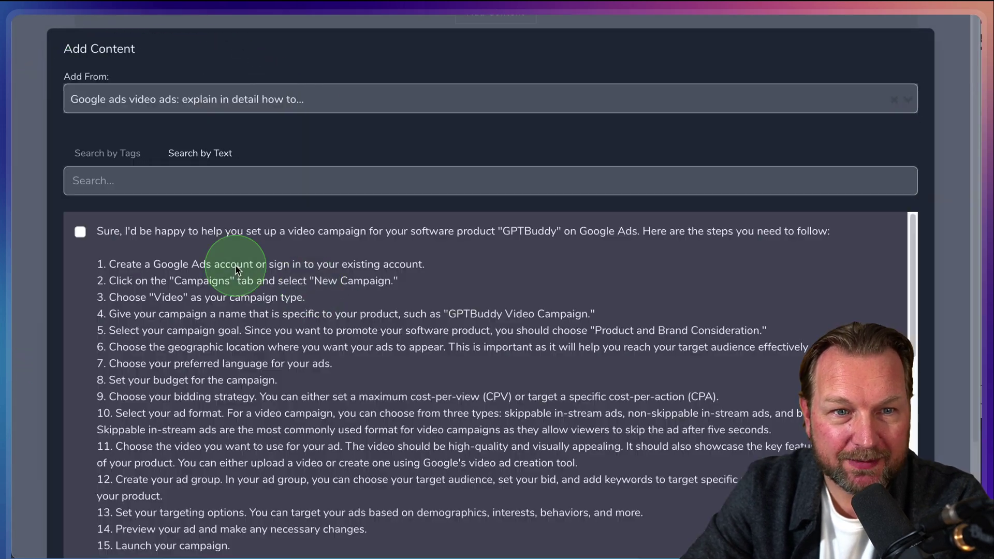
{"action": "scroll", "coordinate": [212, 259], "scroll_direction": "down", "scroll_amount": 4}
{"action": "scroll", "coordinate": [212, 259], "scroll_direction": "down", "scroll_amount": 6}
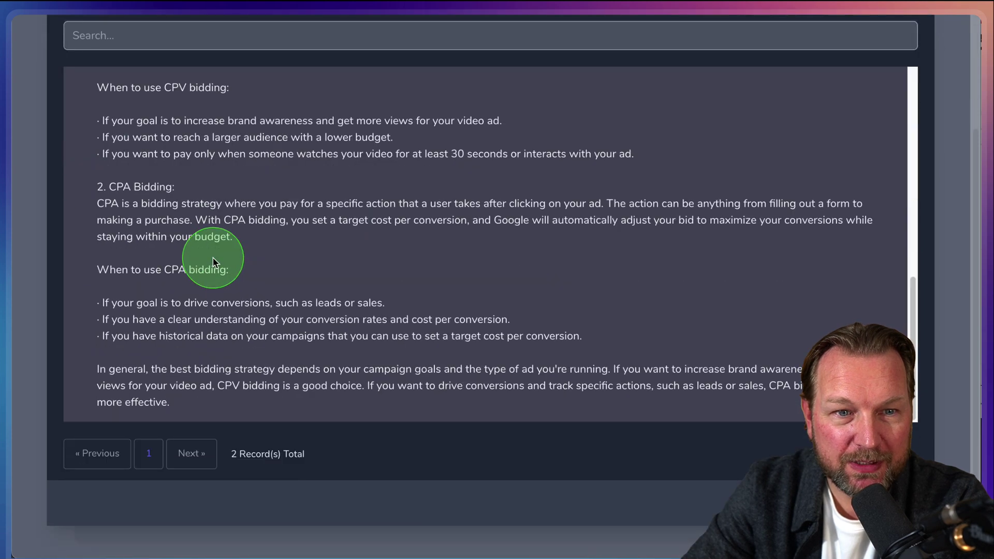
- Select the GPTBuddy video campaign answer and the CPV and CPA bidding answer and add both to the group
{"action": "scroll", "coordinate": [212, 253], "scroll_direction": "up", "scroll_amount": 10}
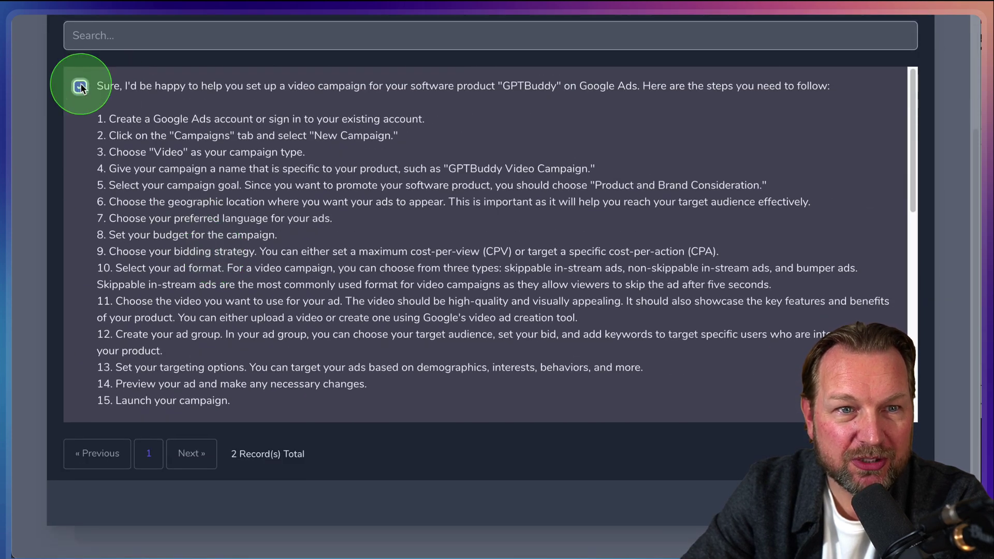
{"action": "scroll", "coordinate": [123, 159], "scroll_direction": "down", "scroll_amount": 4}
{"action": "left_click", "coordinate": [80, 298]}
{"action": "left_click", "coordinate": [298, 349]}
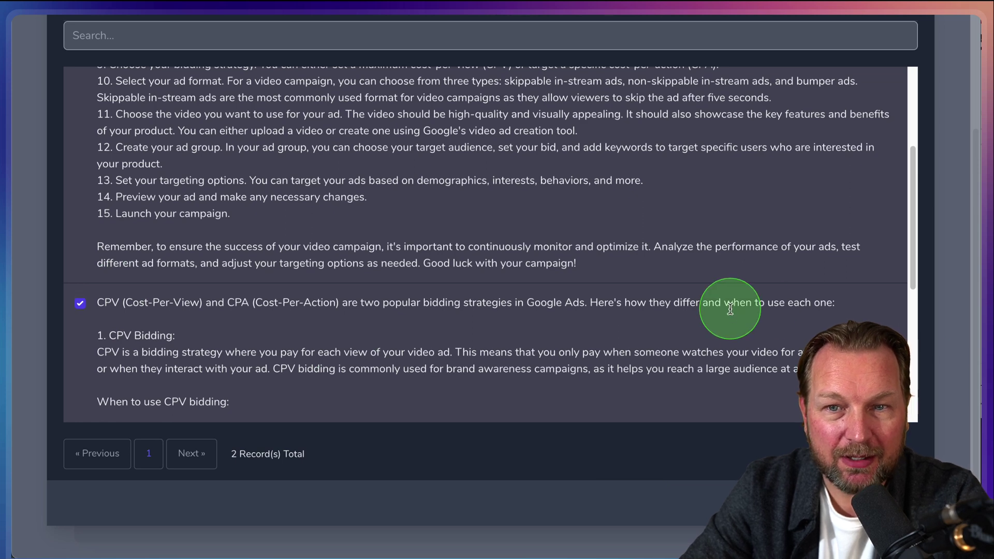
{"action": "scroll", "coordinate": [622, 329], "scroll_direction": "up", "scroll_amount": 3}
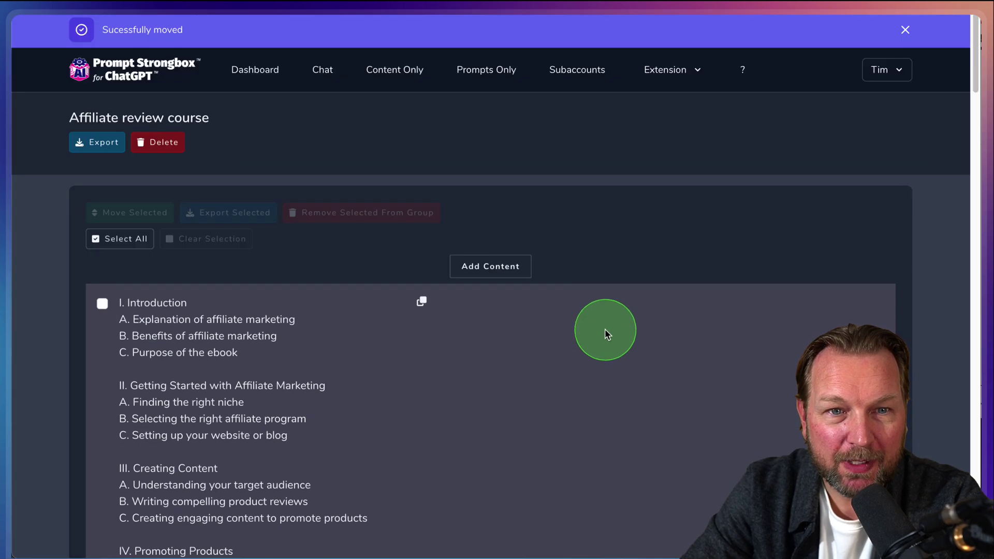
- Examine the assembled Affiliate review course content from the outline through the Introduction to the end of Chapter 2
{"action": "scroll", "coordinate": [406, 333], "scroll_direction": "down", "scroll_amount": 4}
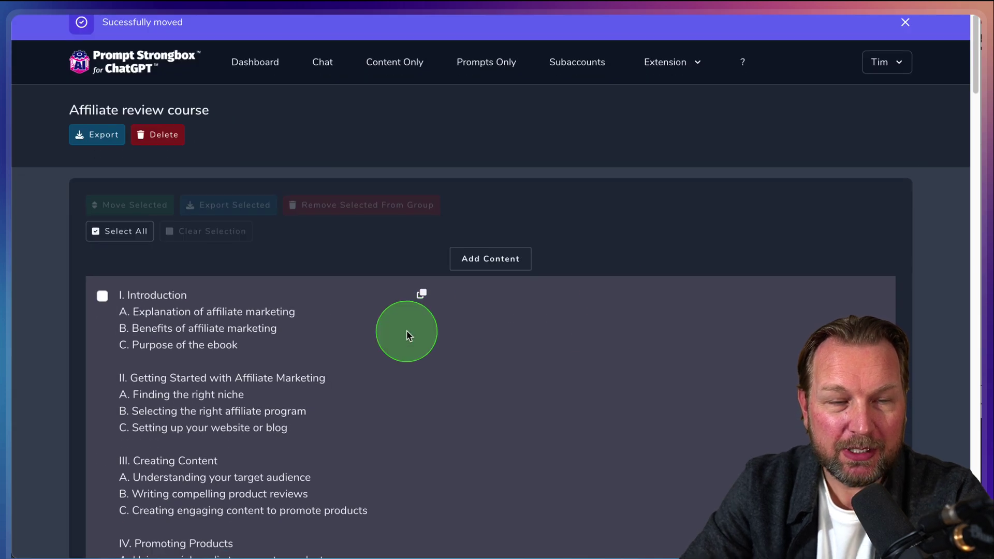
{"action": "scroll", "coordinate": [434, 295], "scroll_direction": "down", "scroll_amount": 10}
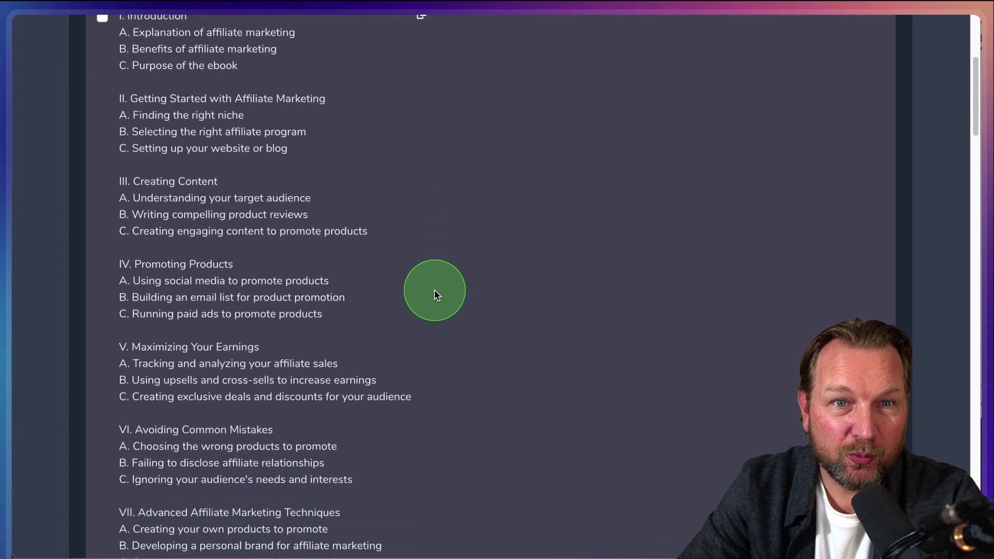
{"action": "scroll", "coordinate": [441, 288], "scroll_direction": "down", "scroll_amount": 15}
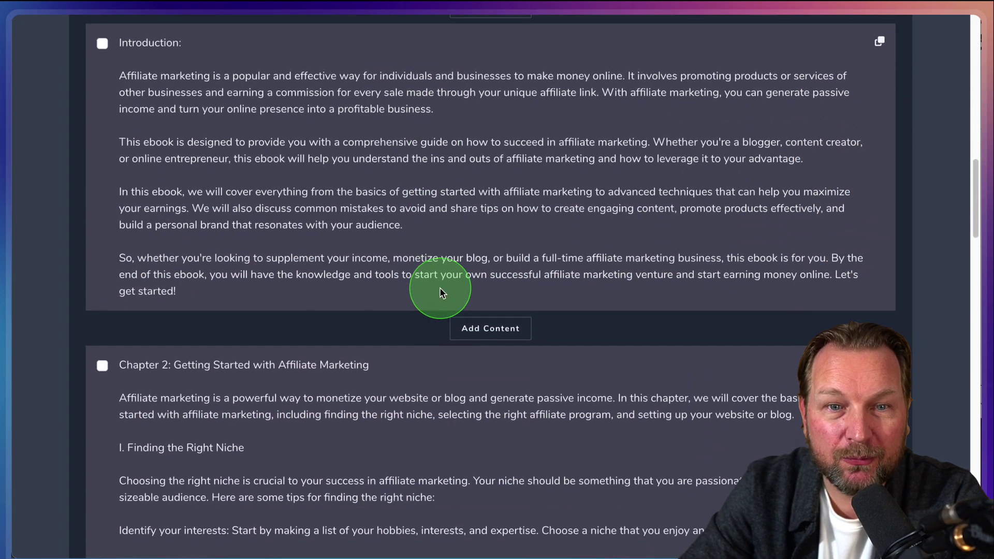
{"action": "scroll", "coordinate": [440, 288], "scroll_direction": "down", "scroll_amount": 9}
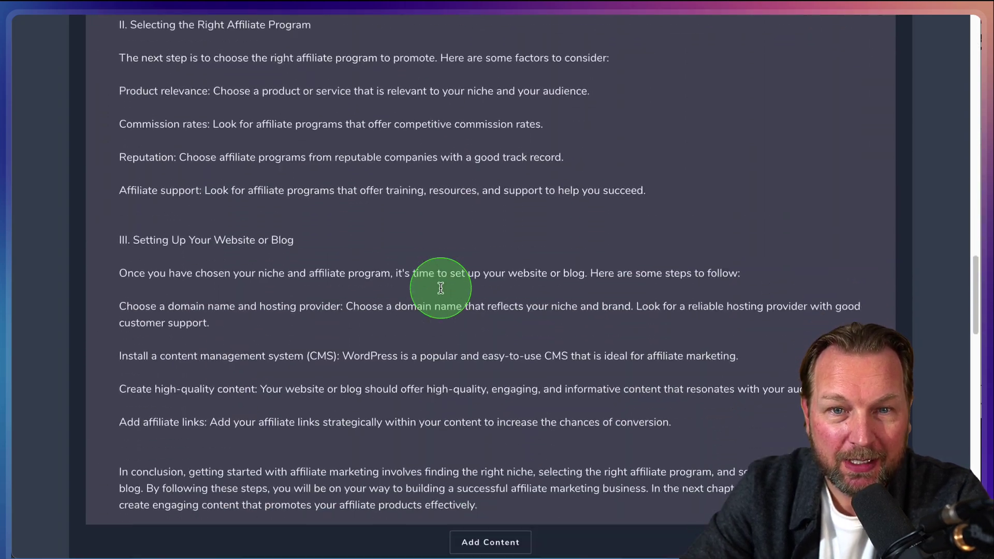
- Review the assembled course content and check the option for inserting content between the outline and the Introduction without adding anything
{"action": "scroll", "coordinate": [441, 289], "scroll_direction": "down", "scroll_amount": 19}
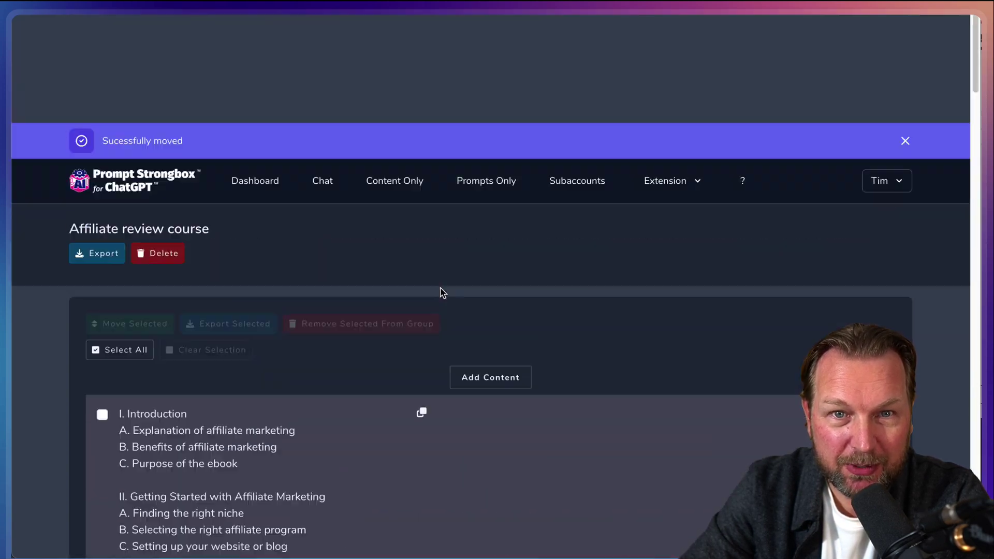
{"action": "scroll", "coordinate": [440, 291], "scroll_direction": "down", "scroll_amount": 8}
{"action": "scroll", "coordinate": [418, 346], "scroll_direction": "down", "scroll_amount": 7}
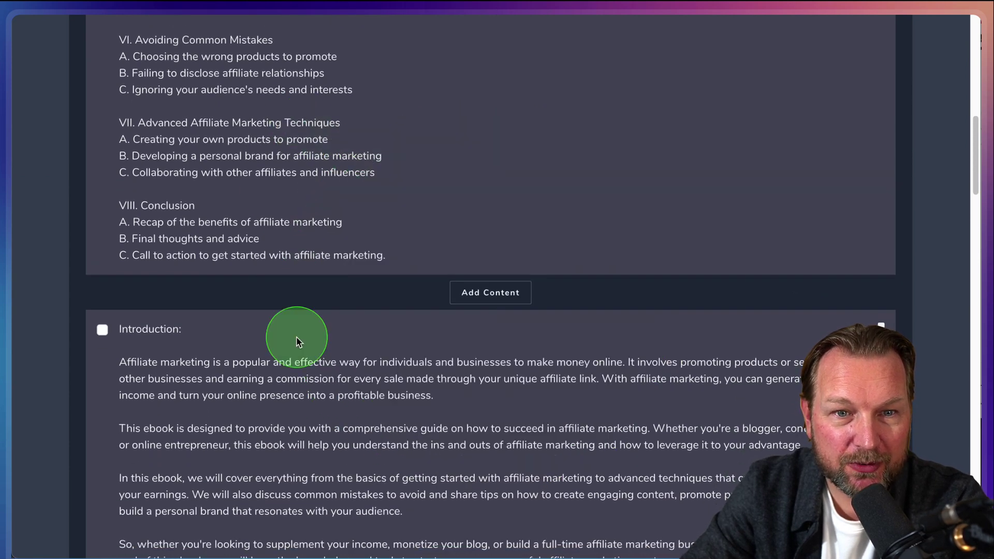
{"action": "left_click", "coordinate": [493, 300]}
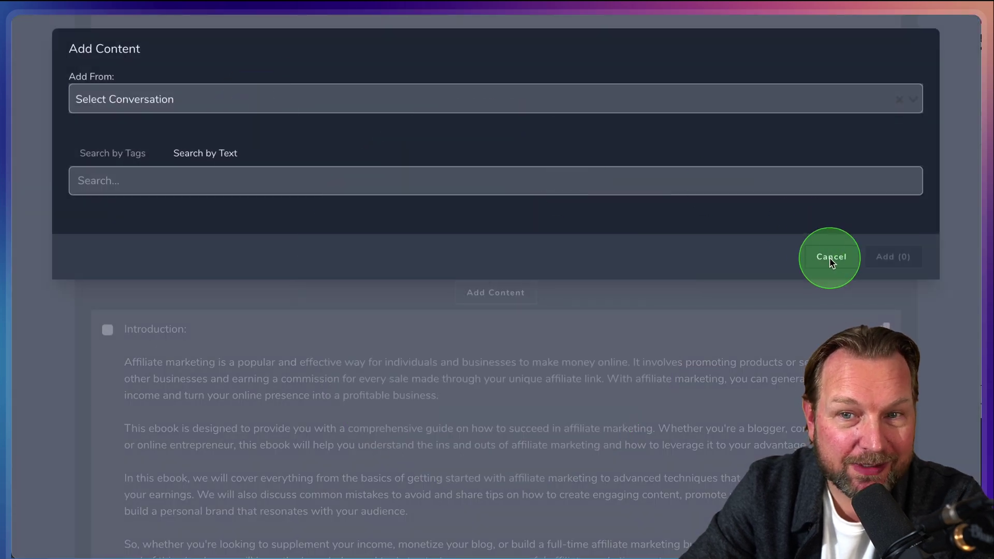
{"action": "left_click", "coordinate": [829, 257]}
{"action": "scroll", "coordinate": [555, 195], "scroll_direction": "up", "scroll_amount": 15}
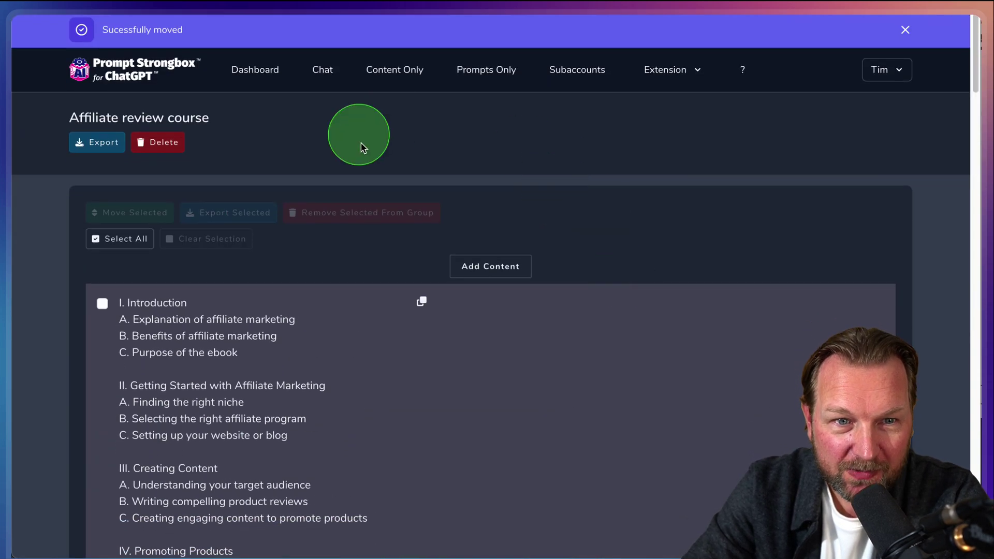
- View the list of content groups, reopen the Affiliate review course to check its contents, and return to the list
{"action": "left_click", "coordinate": [384, 76]}
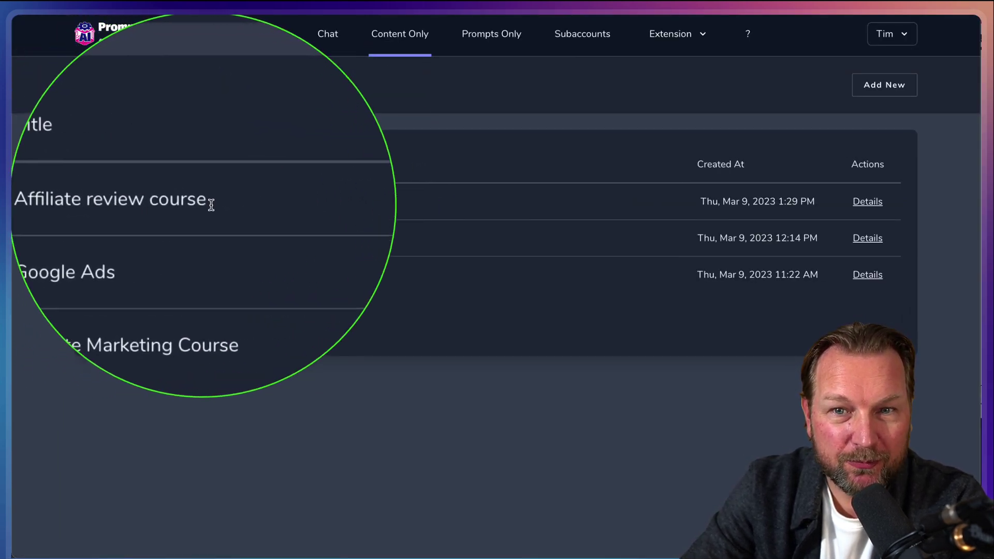
{"action": "left_click", "coordinate": [874, 207]}
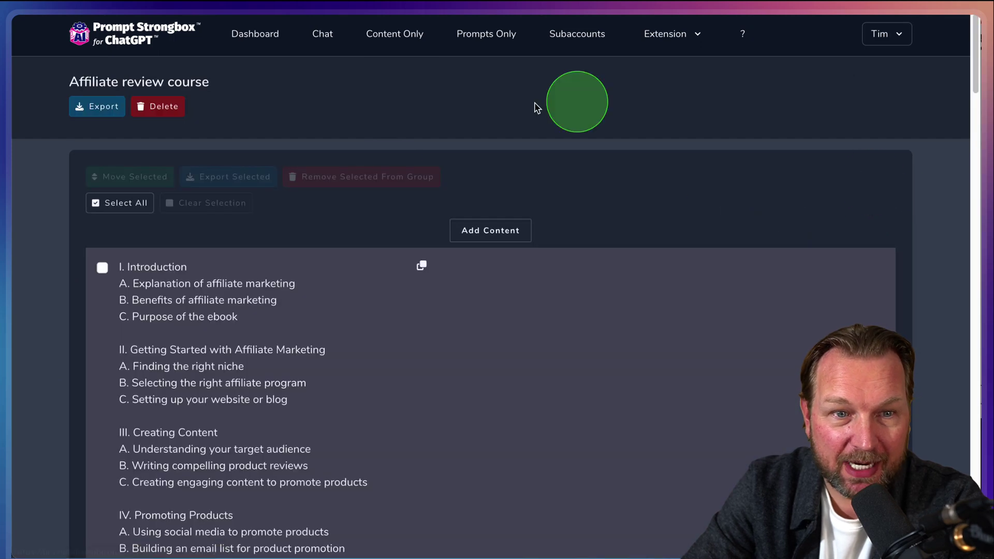
{"action": "scroll", "coordinate": [498, 384], "scroll_direction": "down", "scroll_amount": 5}
{"action": "scroll", "coordinate": [498, 384], "scroll_direction": "up", "scroll_amount": 5}
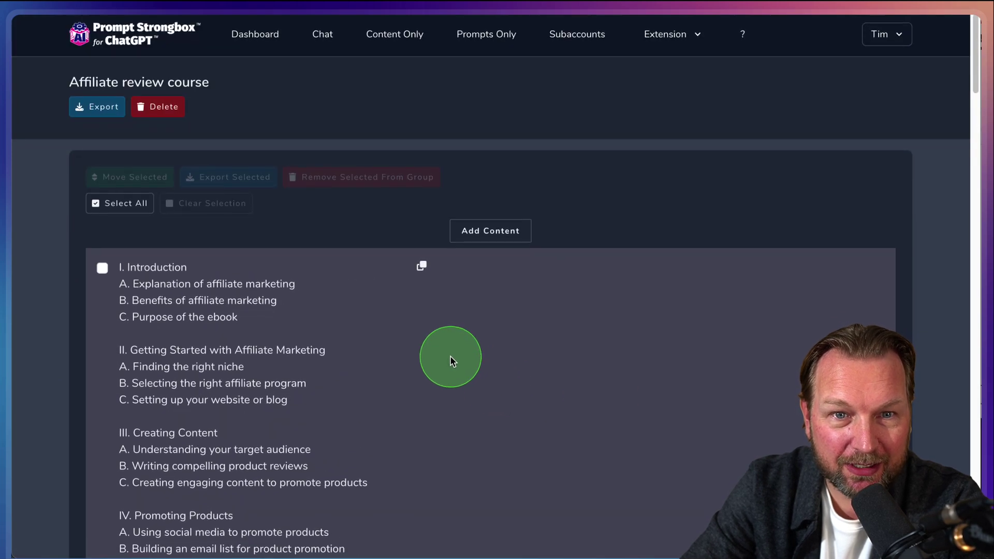
{"action": "scroll", "coordinate": [453, 359], "scroll_direction": "left", "scroll_amount": 5}
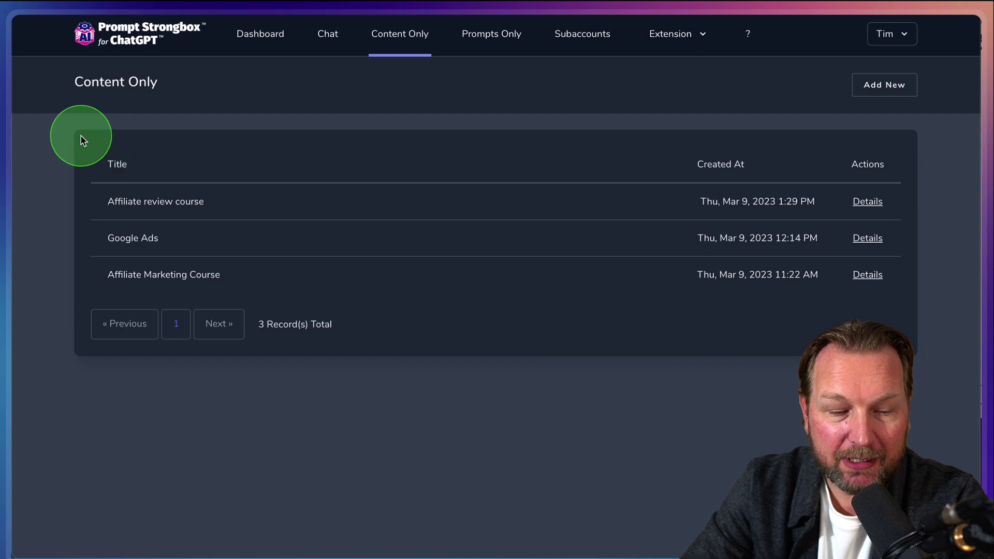
{"action": "mouse_move", "coordinate": [82, 138]}
{"action": "left_mouse_down"}
{"action": "mouse_move", "coordinate": [506, 280]}
{"action": "mouse_move", "coordinate": [910, 307]}
{"action": "left_mouse_up"}
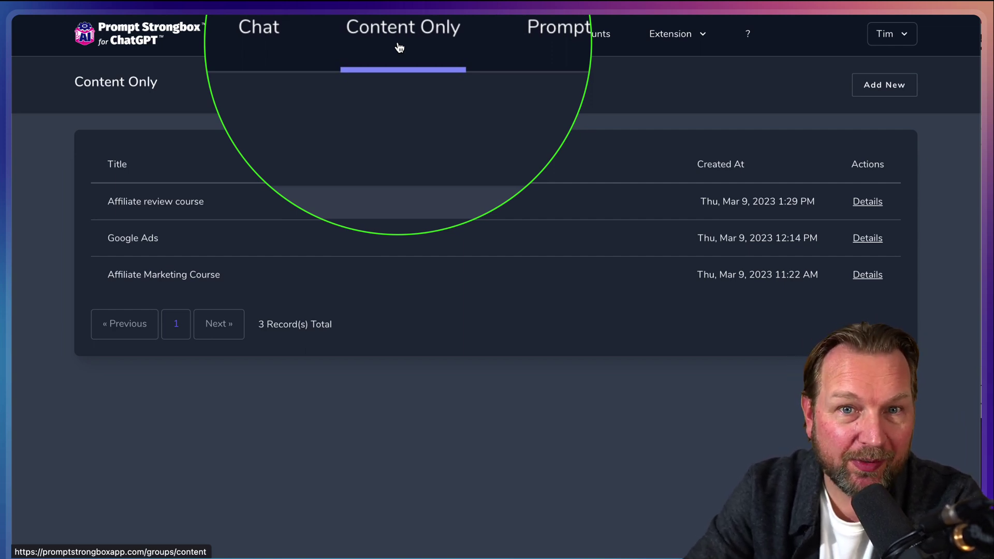
{"action": "key", "text": "Escape"}
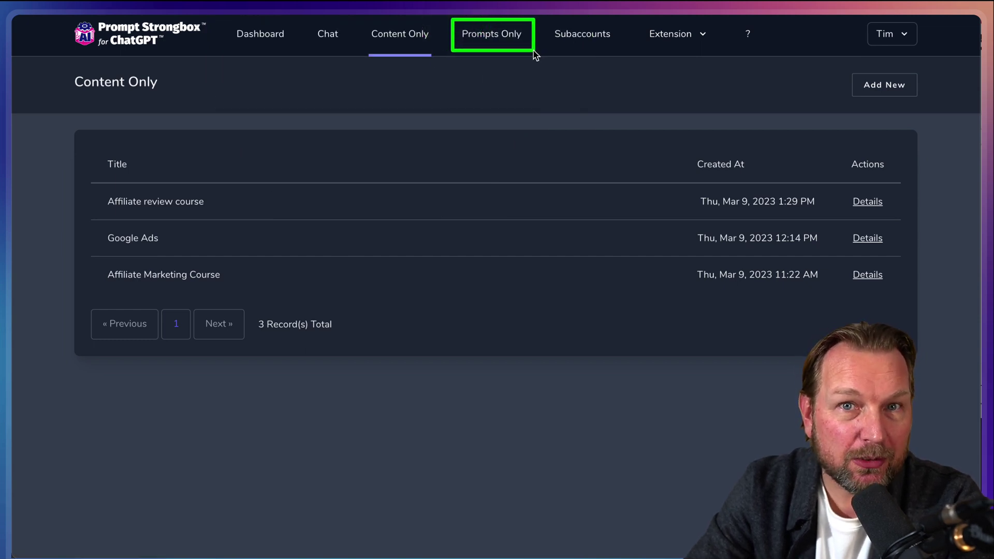
- Open the "Tony Robbins style" prompts group and copy its stored prompt about writing an email
{"action": "left_click", "coordinate": [488, 33]}
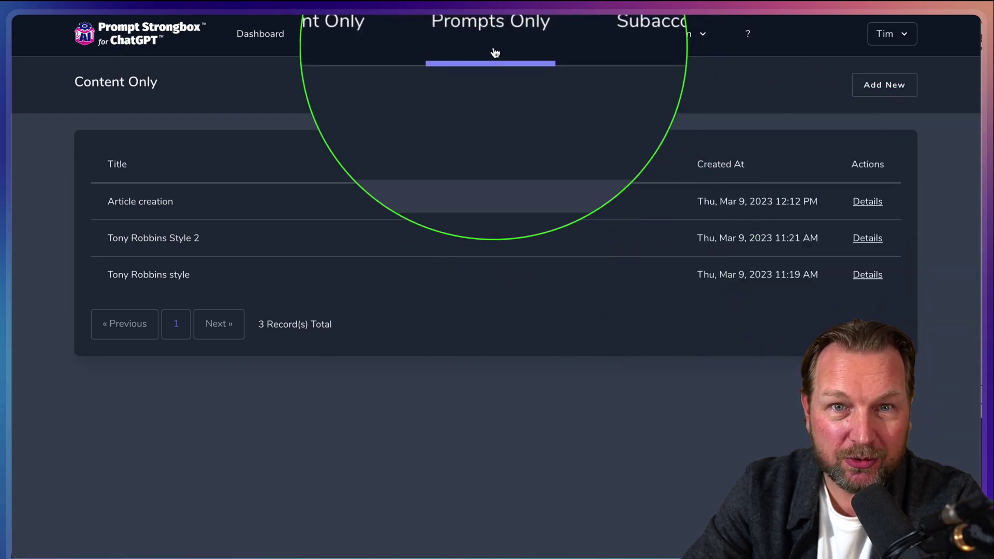
{"action": "left_click", "coordinate": [866, 276]}
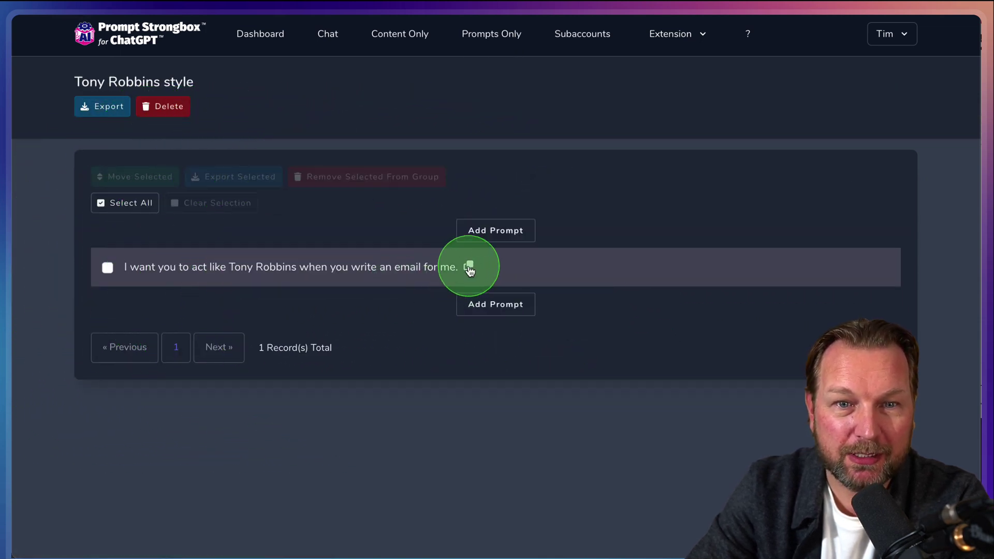
{"action": "left_click", "coordinate": [469, 267]}
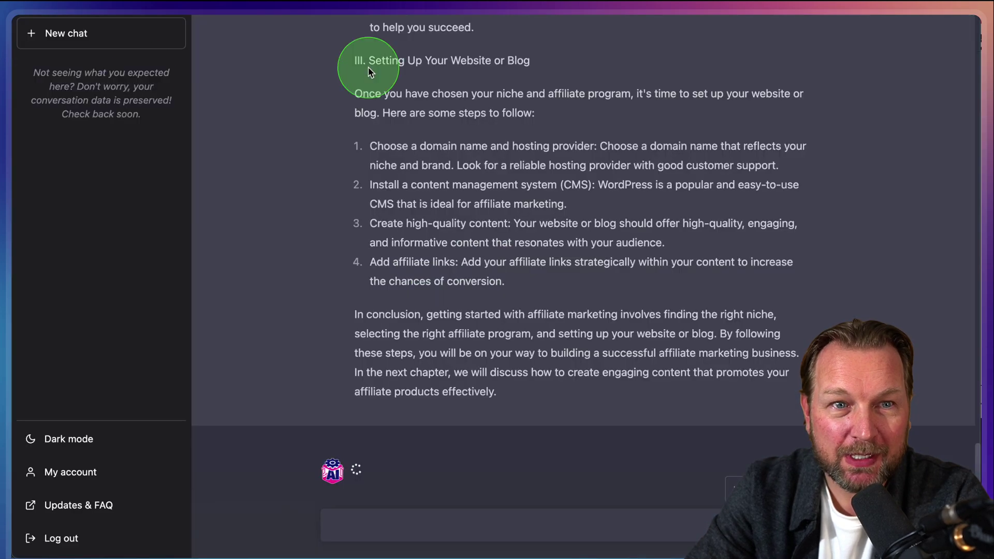
- Switch to ChatGPT, start a new chat and send the copied prompt "I want you to act like Tony Robbins when you write an email for me."
{"action": "left_click", "coordinate": [68, 33]}
{"action": "left_click", "coordinate": [380, 528]}
{"action": "key", "text": "super+v"}
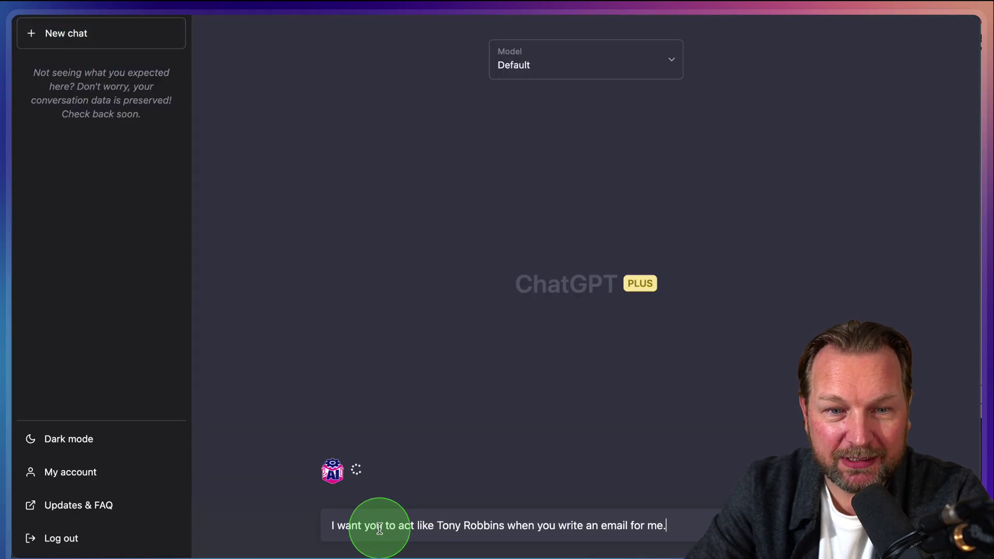
{"action": "key", "text": "Return"}
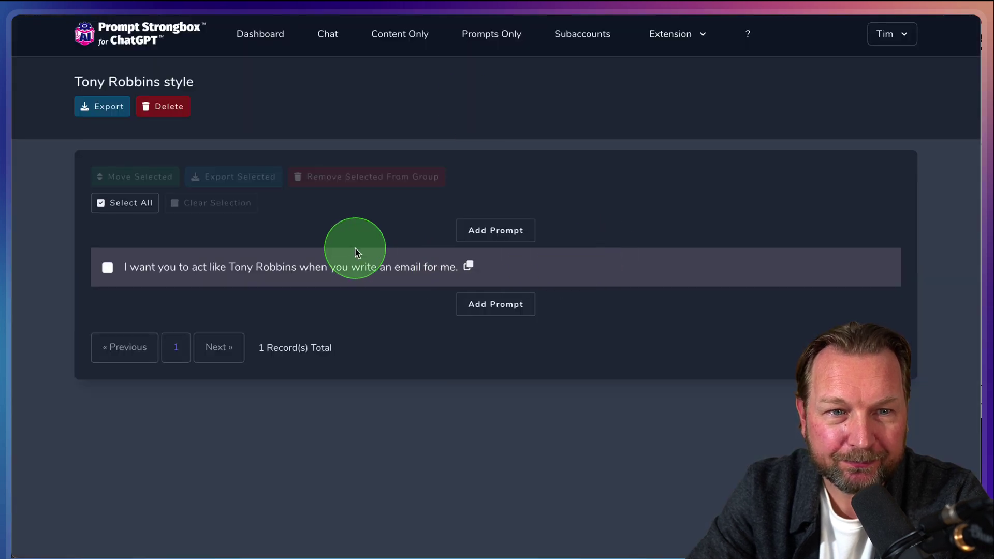
- Copy the stored prompt again, send it in a fresh ChatGPT chat shortened to "I want you to act like Tony Robbins", and reply "I want to write an email"
{"action": "left_click", "coordinate": [468, 265]}
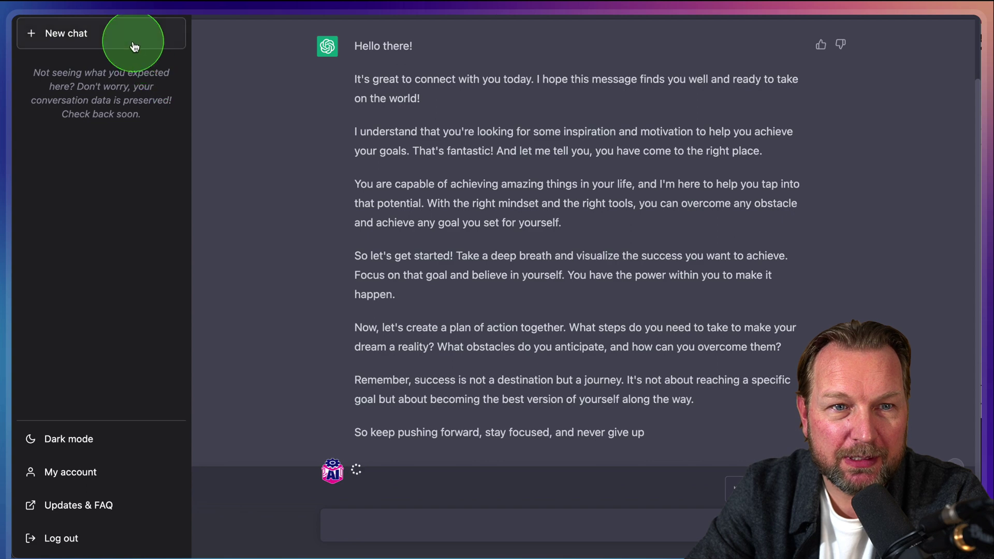
{"action": "key", "text": "super+r"}
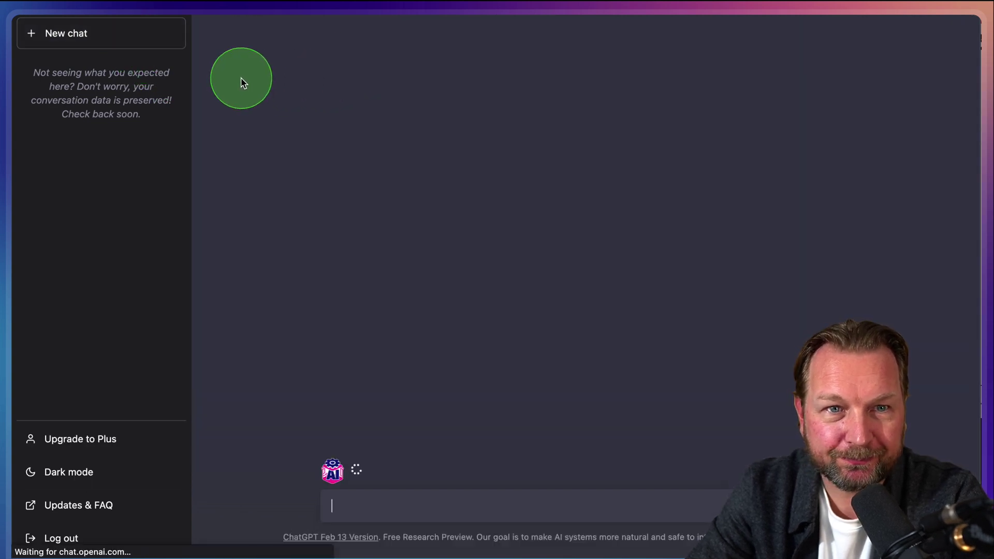
{"action": "key", "text": "super+v"}
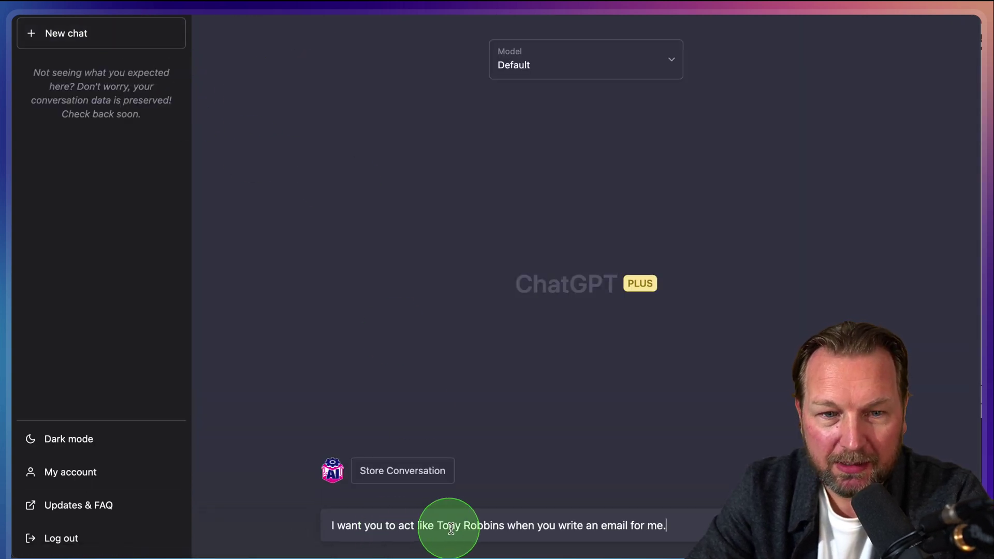
{"action": "left_click_drag", "start_coordinate": [509, 526], "coordinate": [720, 510]}
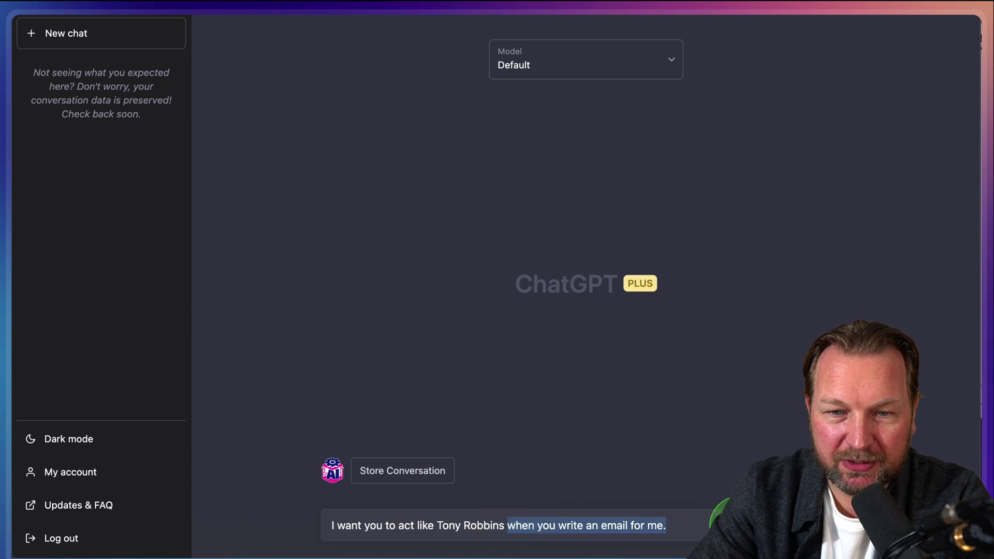
{"action": "key", "text": "BackSpace"}
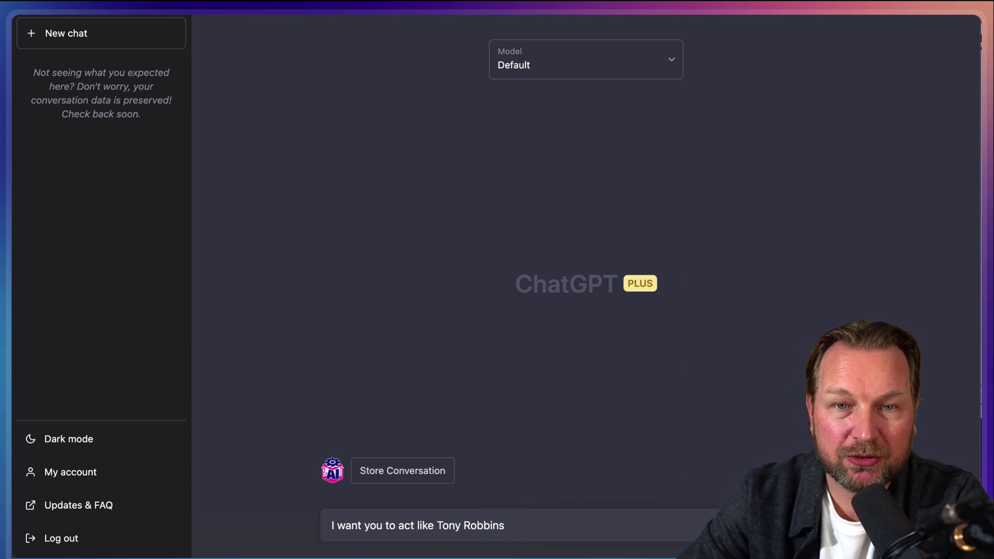
{"action": "key", "text": "Return"}
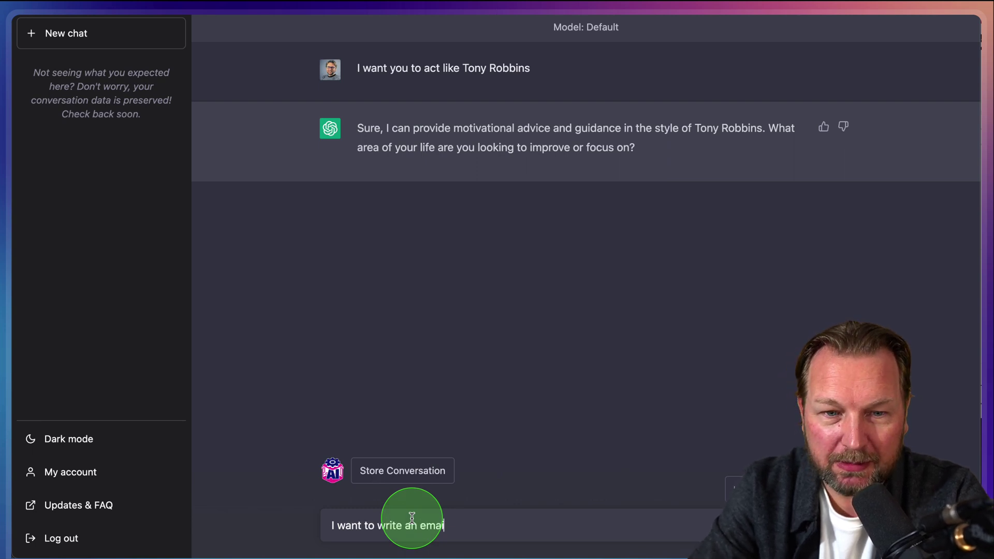
{"action": "type", "text": "l"}
{"action": "key", "text": "Return"}
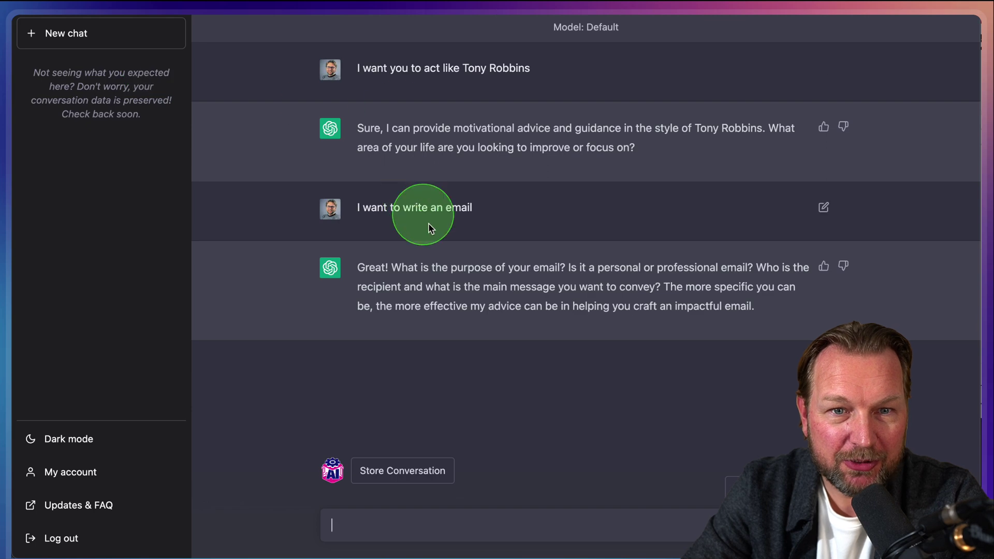
- In a new chat, send "I want you to act like tony robbins and I want him to be salesy in the message." and store the conversation
{"action": "left_click", "coordinate": [88, 44]}
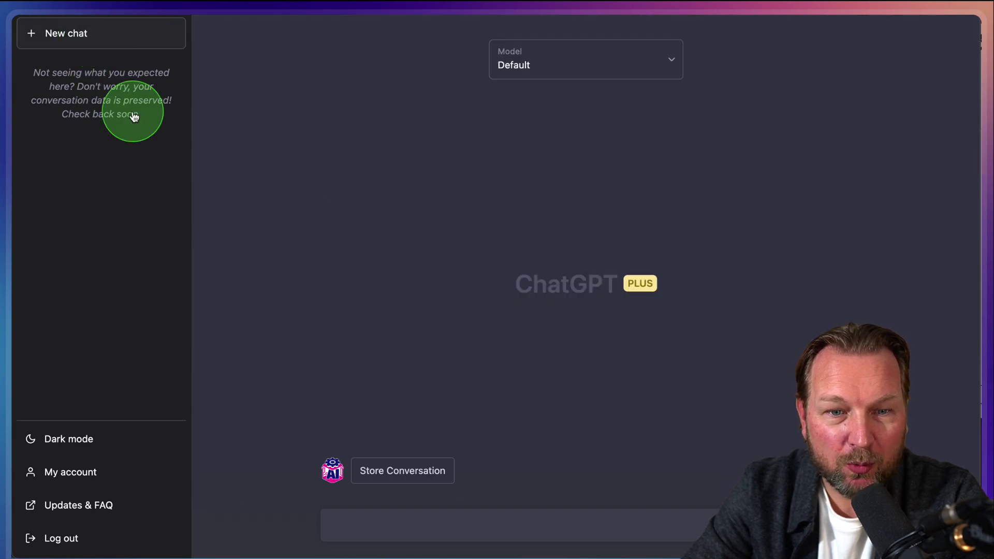
{"action": "type", "text": "I want you to act like tony robbins and I want him to be salesy in the messa"}
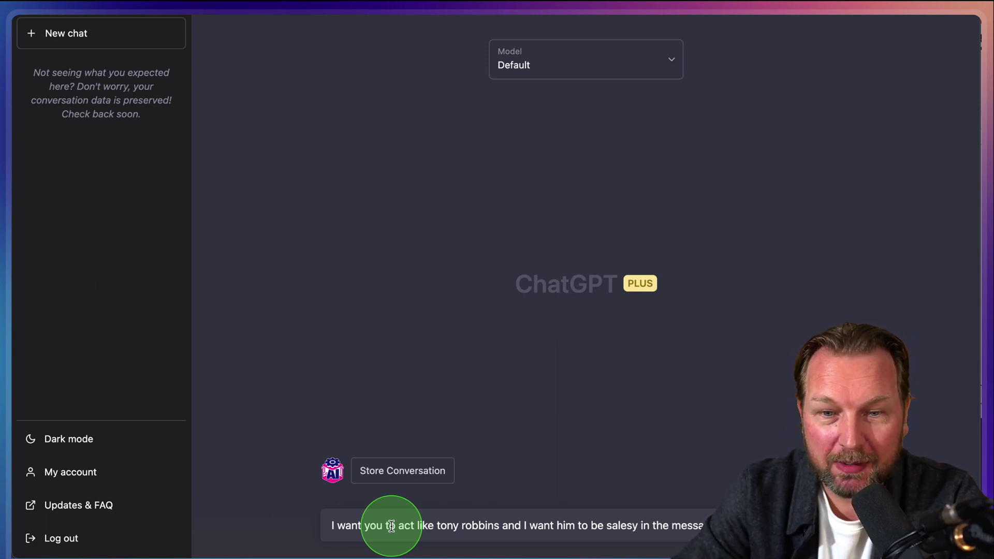
{"action": "key", "text": "Return"}
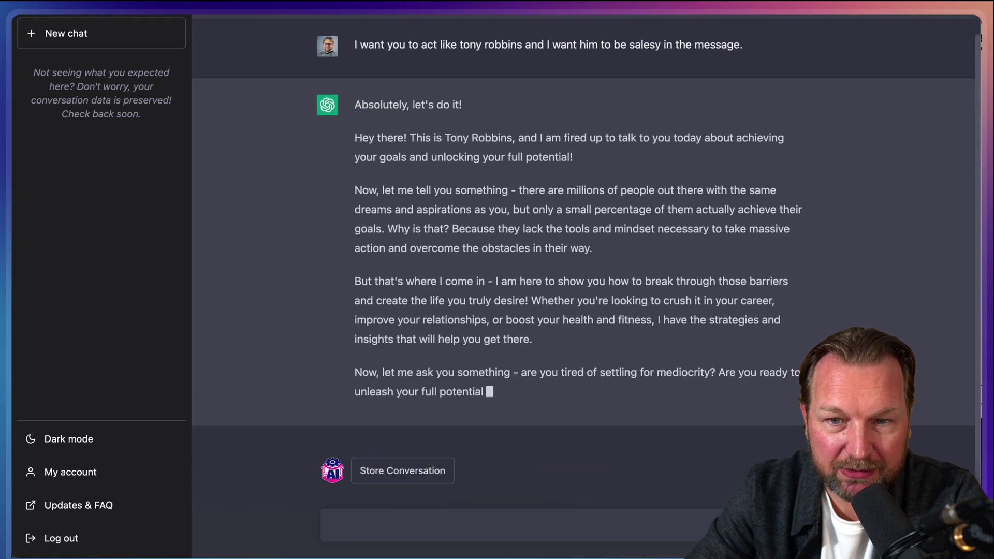
{"action": "left_click", "coordinate": [403, 469]}
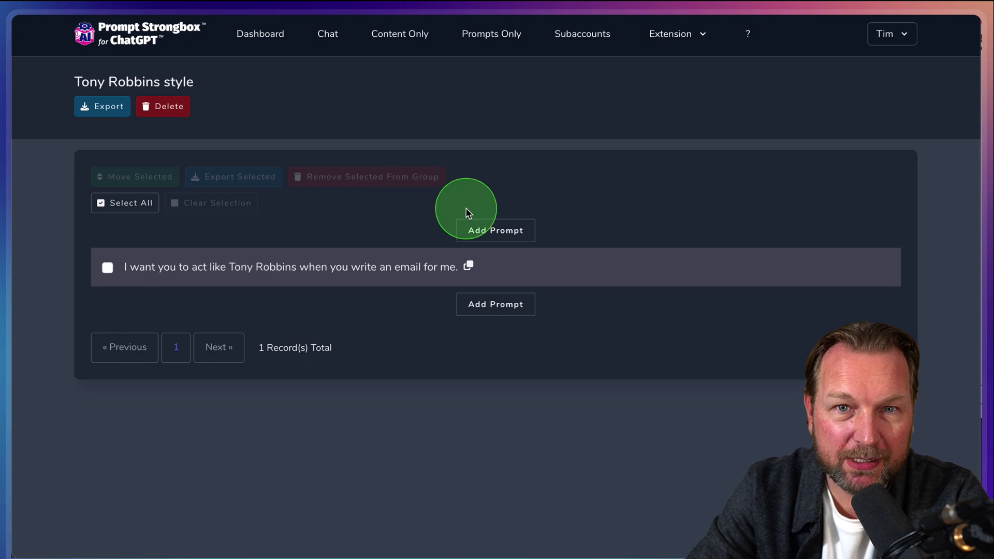
- Back in Prompt Strongbox, create a new prompts group titled "Tony robbins Salesy"
{"action": "left_click", "coordinate": [485, 35]}
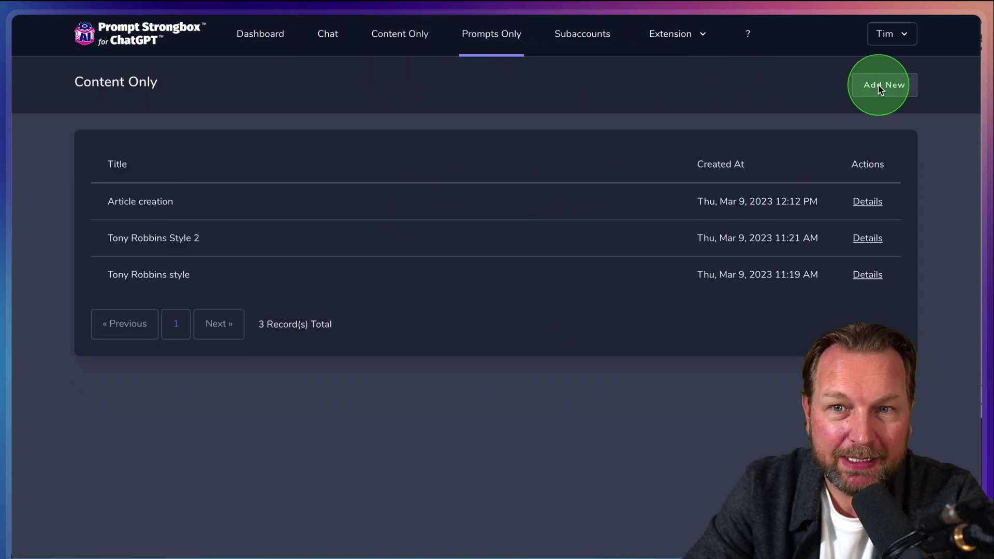
{"action": "left_click", "coordinate": [880, 89]}
{"action": "left_click", "coordinate": [419, 108]}
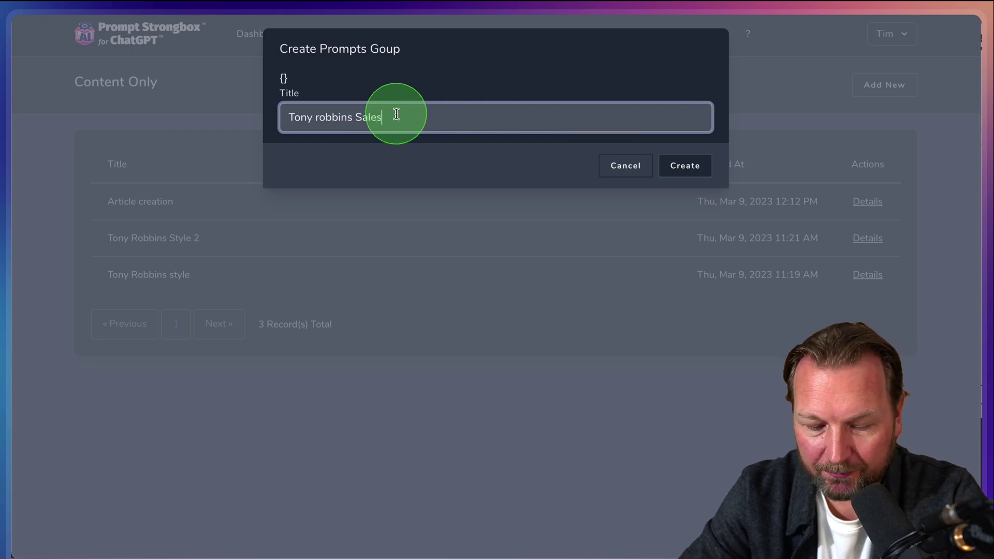
{"action": "left_click", "coordinate": [691, 174]}
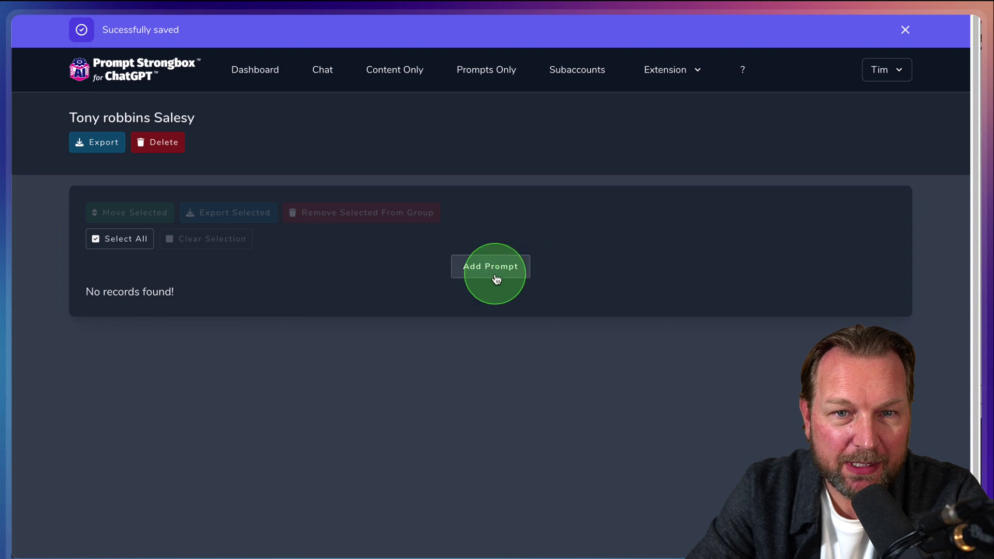
- Add the prompt "I want you to act like tony robbins and I want him to be salesy in the message." to the group from its conversation
{"action": "left_click", "coordinate": [495, 274]}
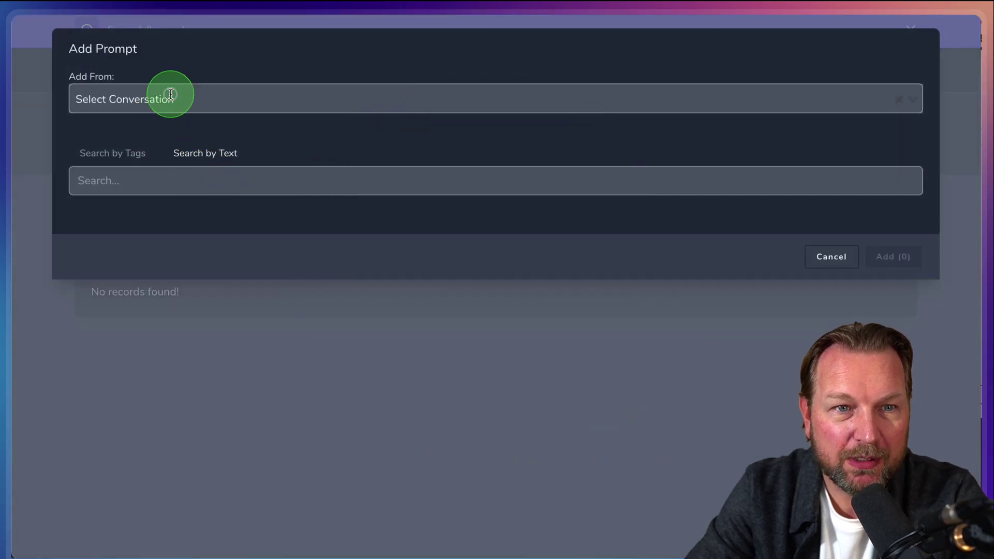
{"action": "left_click", "coordinate": [167, 96]}
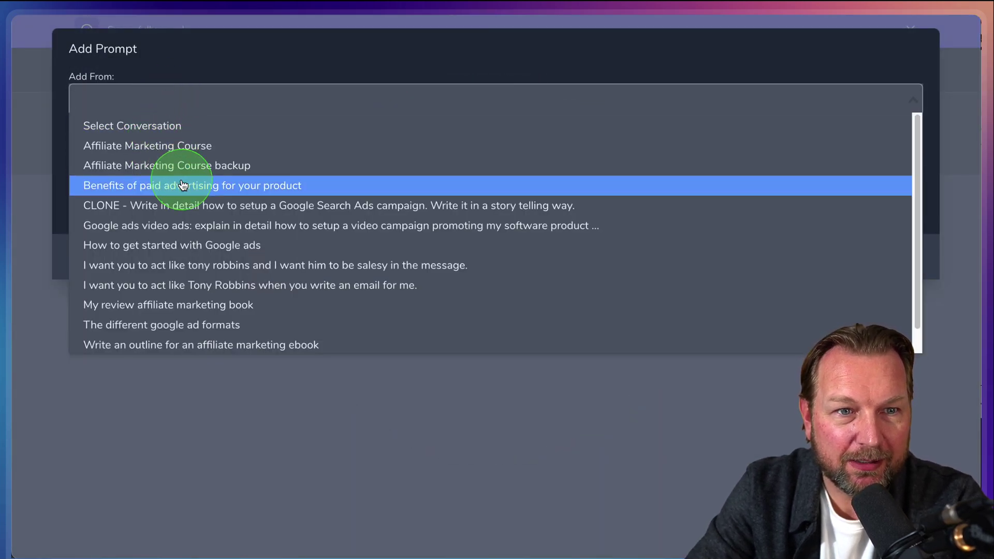
{"action": "scroll", "coordinate": [200, 179], "scroll_direction": "down", "scroll_amount": 1}
{"action": "scroll", "coordinate": [214, 238], "scroll_direction": "up", "scroll_amount": 1}
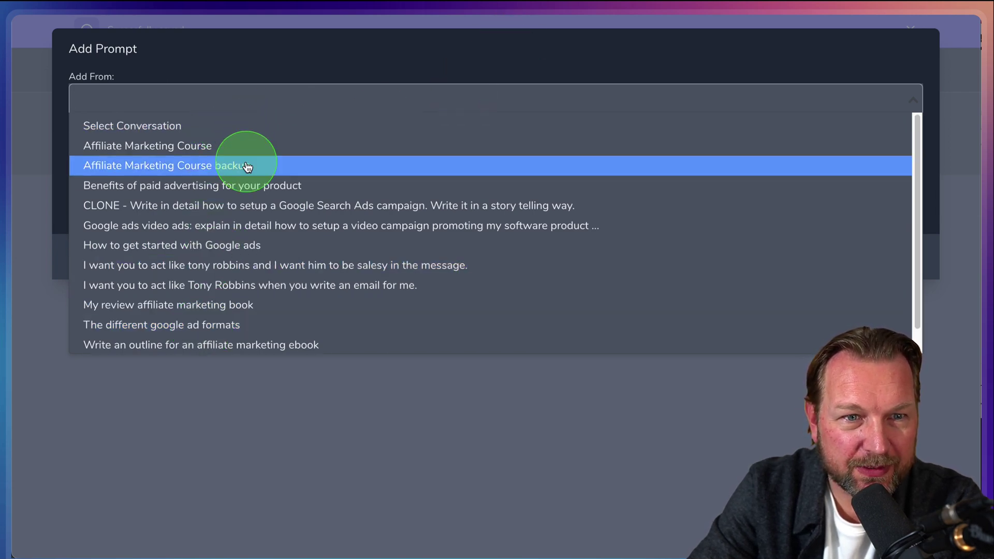
{"action": "scroll", "coordinate": [254, 222], "scroll_direction": "down", "scroll_amount": 1}
{"action": "scroll", "coordinate": [260, 200], "scroll_direction": "up", "scroll_amount": 1}
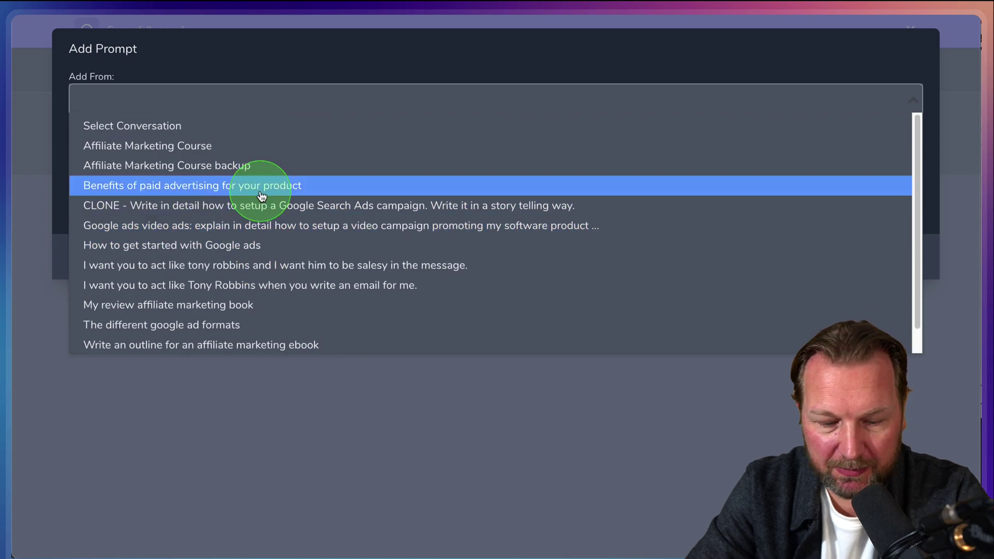
{"action": "type", "text": "tony"}
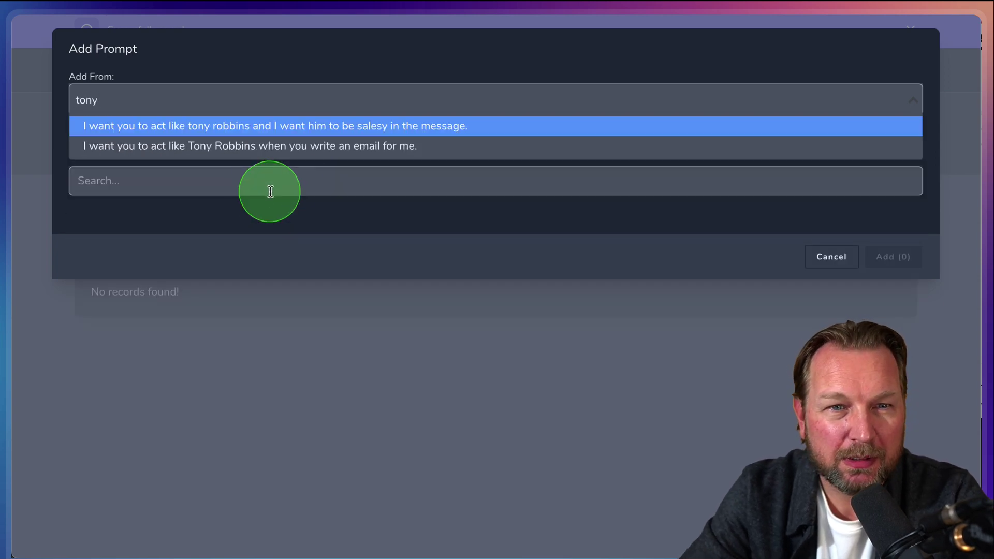
{"action": "left_click", "coordinate": [351, 130]}
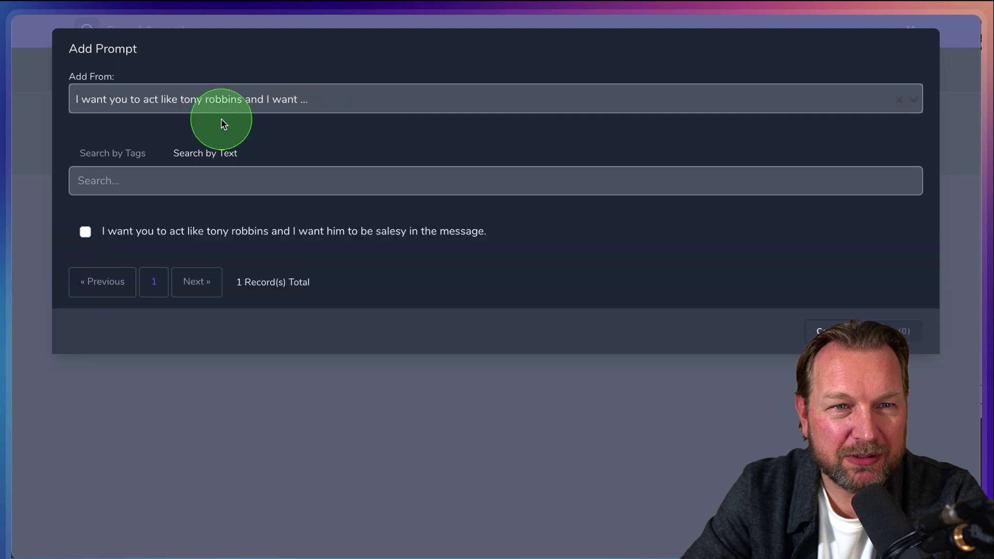
{"action": "left_click", "coordinate": [226, 180]}
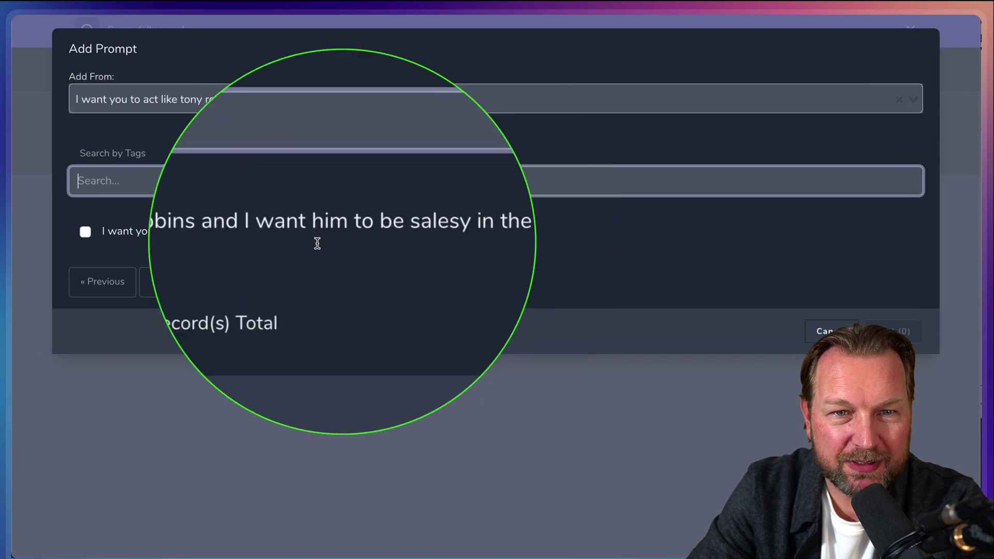
{"action": "left_click", "coordinate": [83, 236]}
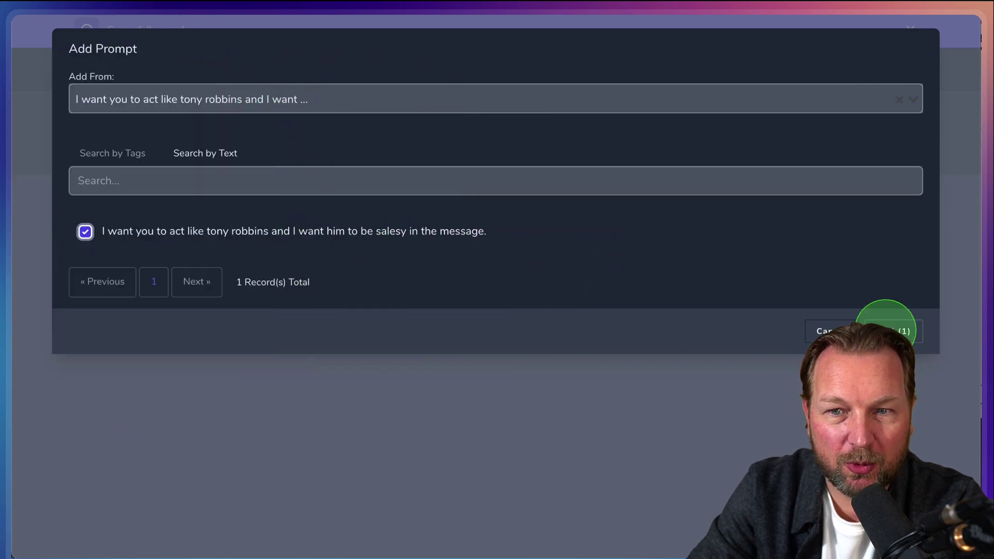
{"action": "left_click", "coordinate": [886, 331]}
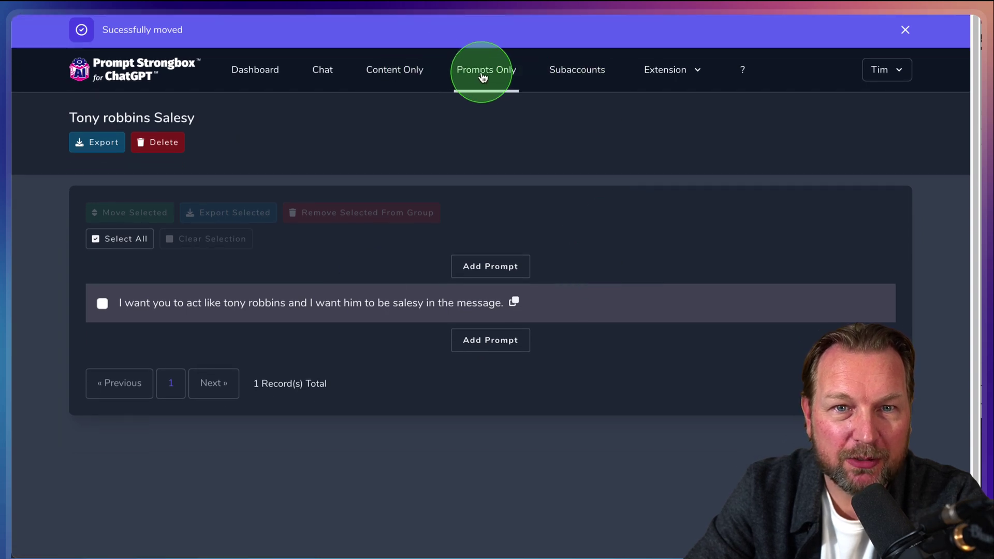
- Reopen the "Tony robbins Salesy" group from the prompt groups list, copy its prompt to the clipboard and return to the list
{"action": "left_click", "coordinate": [483, 73]}
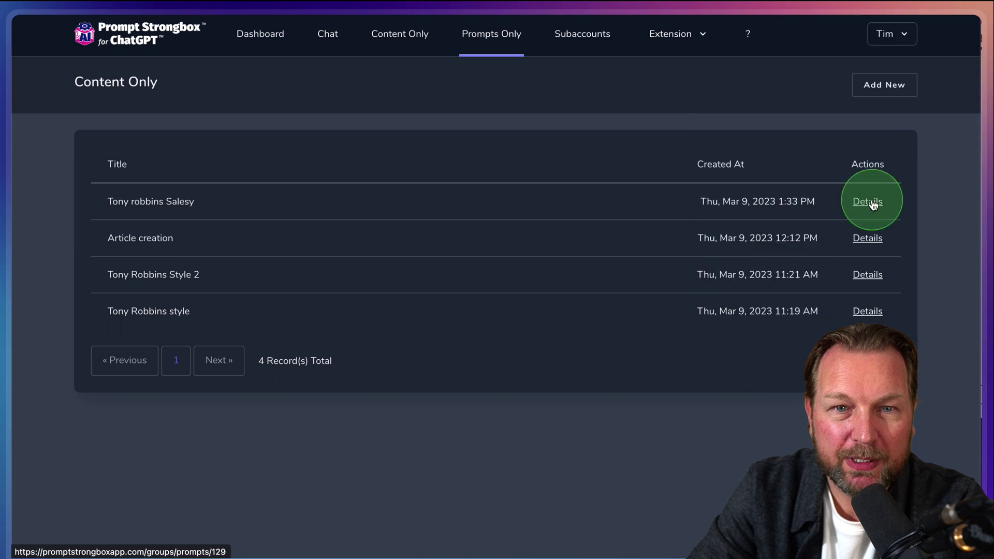
{"action": "left_click", "coordinate": [868, 201]}
{"action": "left_click", "coordinate": [520, 267]}
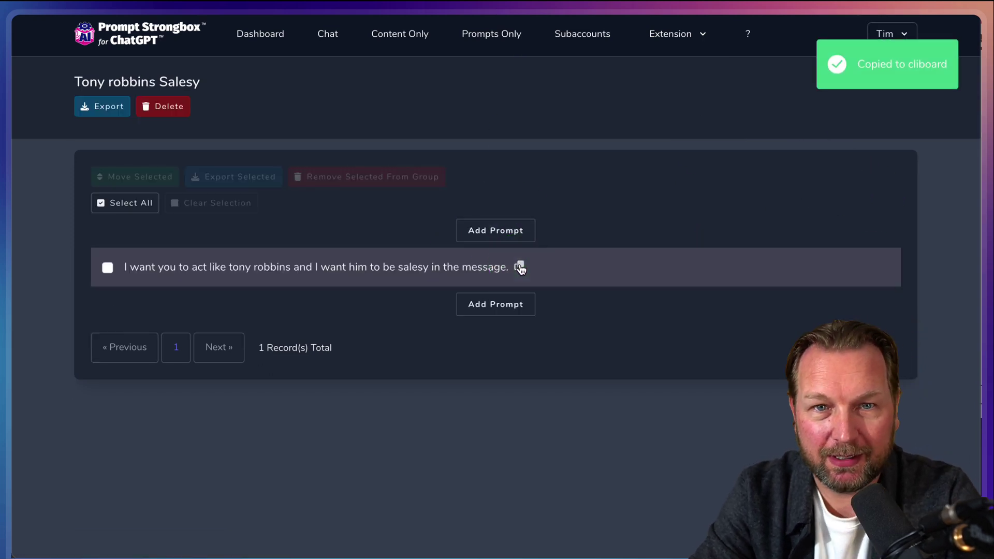
{"action": "left_click", "coordinate": [497, 37]}
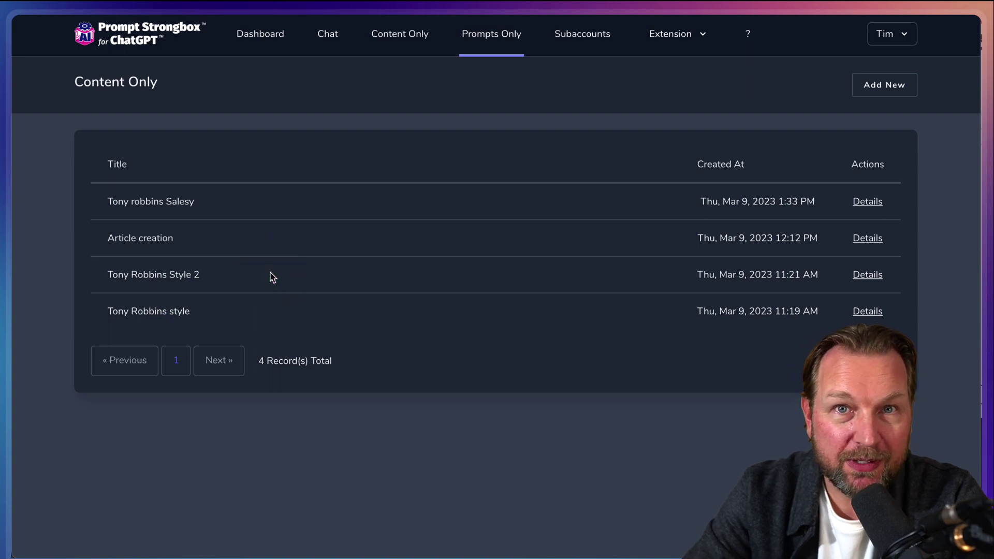
- Copy the Article creation group's prompt "I want to create an affiliate marketing course. Please write an outline of chapters." into a new ChatGPT chat and send it
{"action": "left_click", "coordinate": [864, 314]}
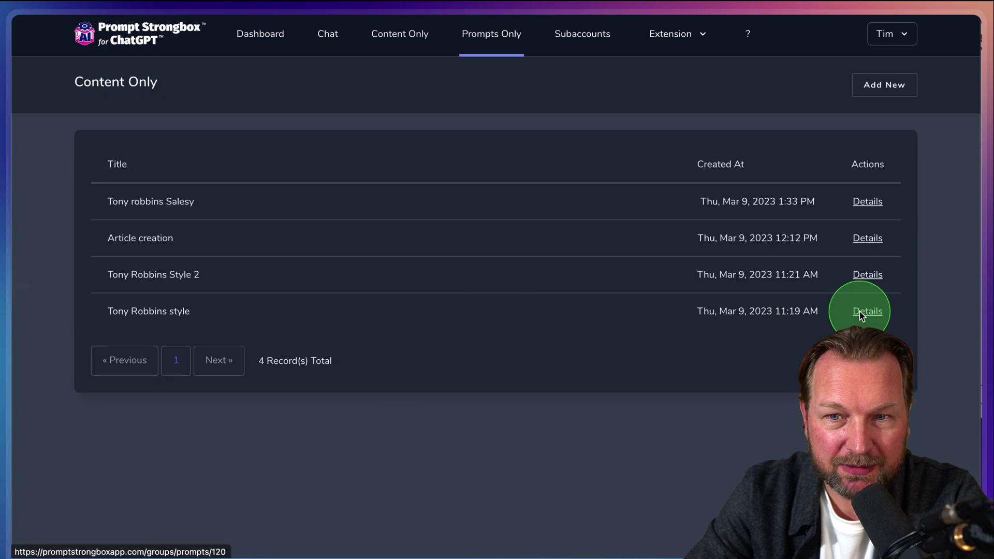
{"action": "left_click", "coordinate": [873, 278]}
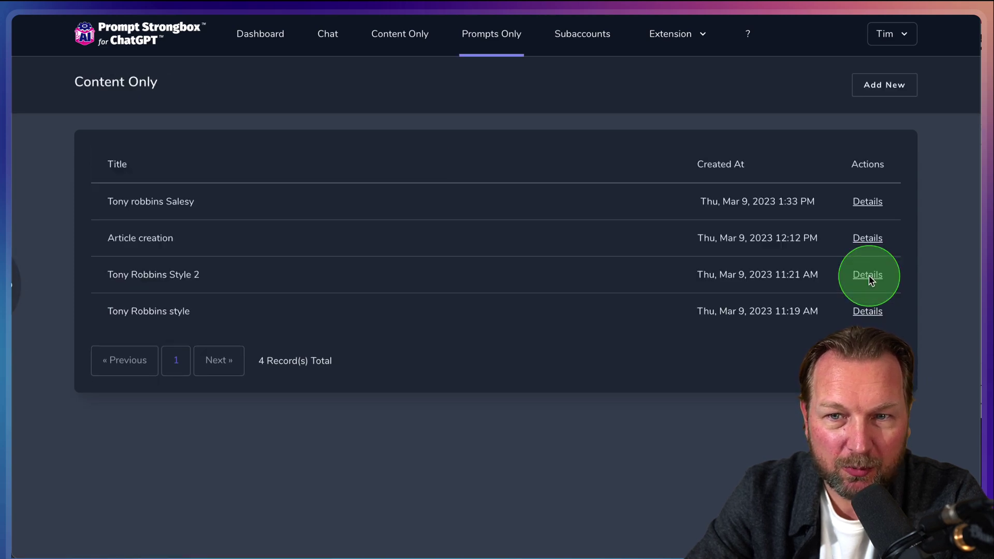
{"action": "left_click", "coordinate": [869, 240]}
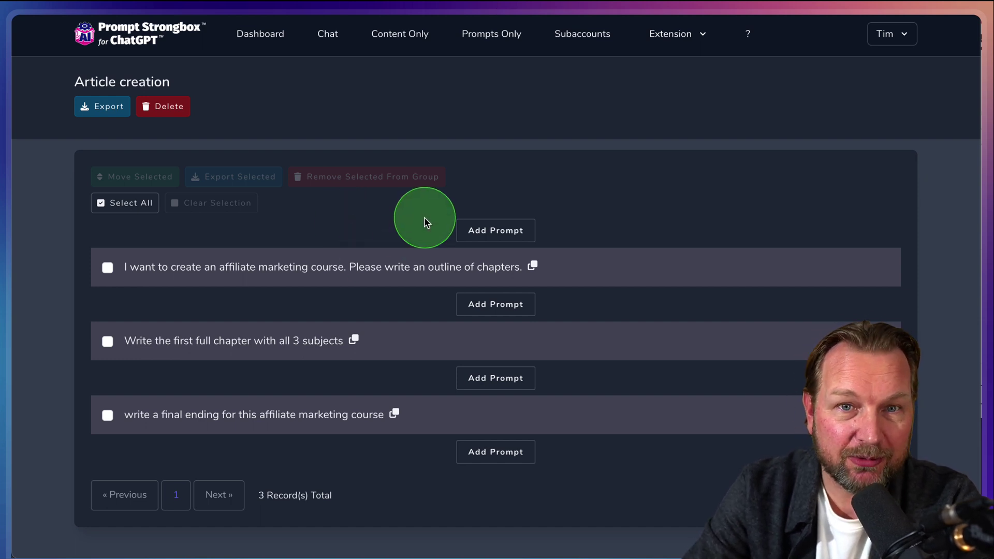
{"action": "mouse_move", "coordinate": [83, 231]}
{"action": "left_mouse_down"}
{"action": "mouse_move", "coordinate": [174, 350]}
{"action": "mouse_move", "coordinate": [616, 469]}
{"action": "mouse_move", "coordinate": [700, 473]}
{"action": "left_mouse_up"}
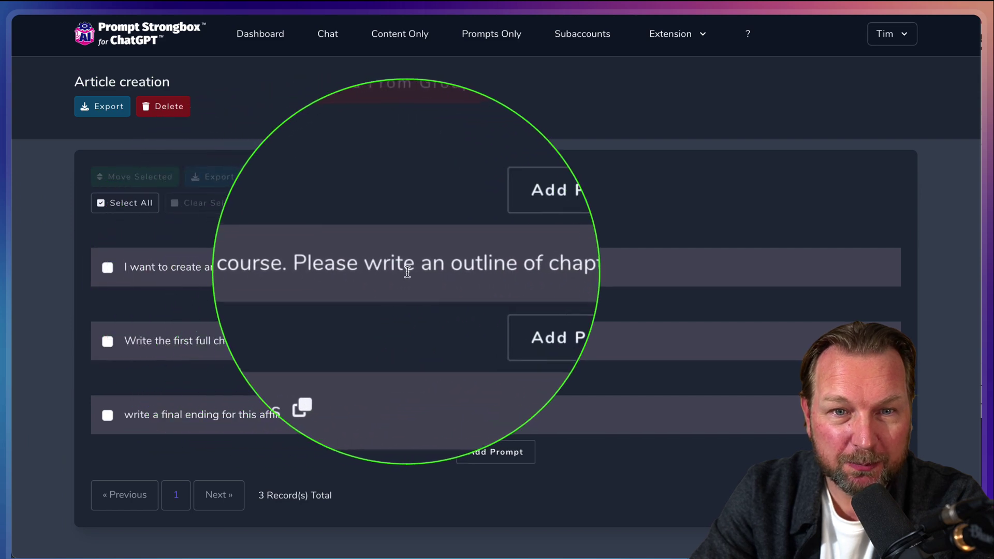
{"action": "left_click", "coordinate": [532, 266]}
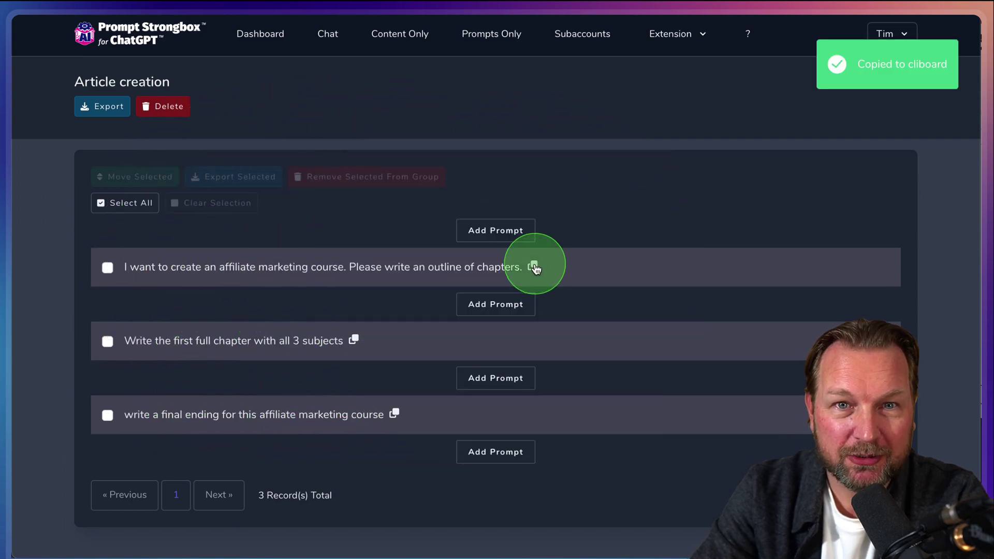
{"action": "left_click", "coordinate": [566, 6]}
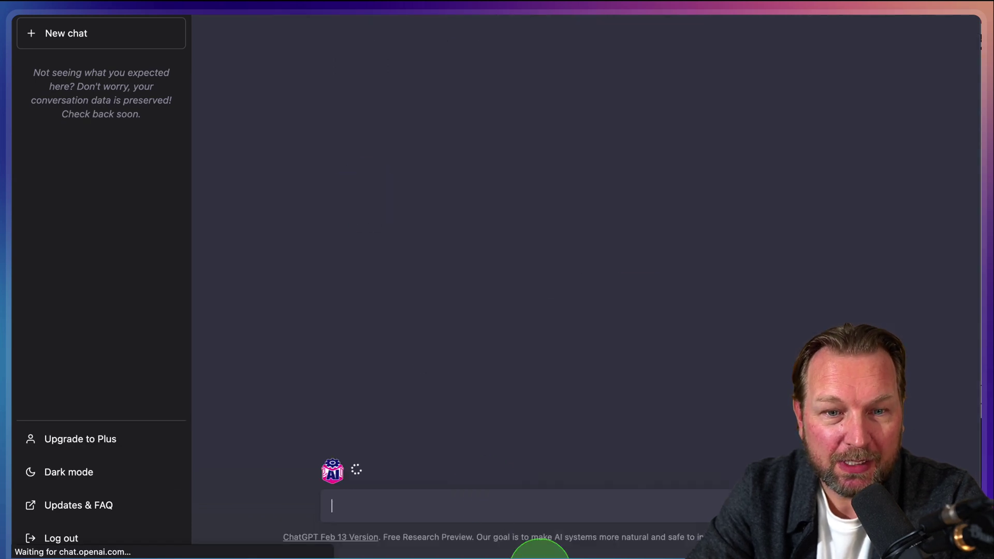
{"action": "key", "text": "super+v"}
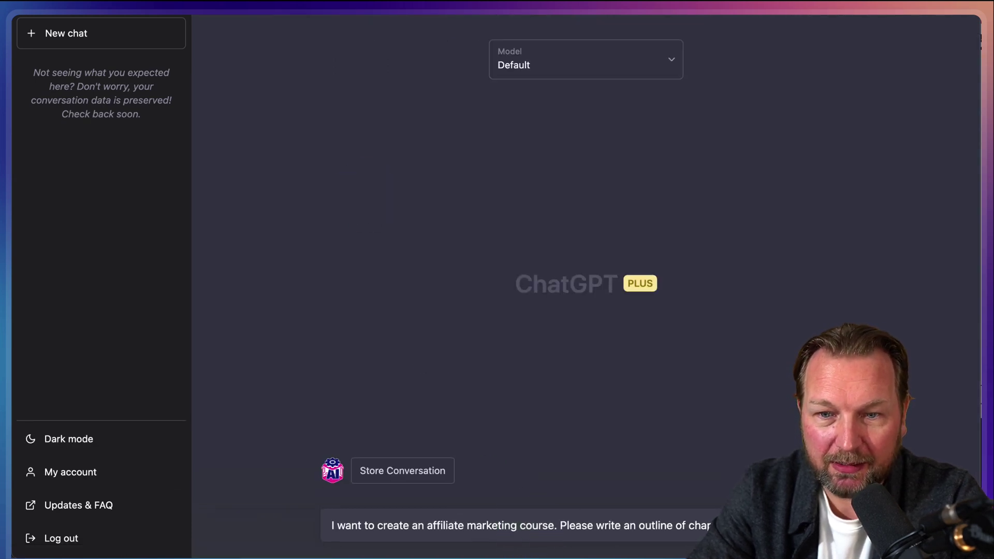
{"action": "key", "text": "Return"}
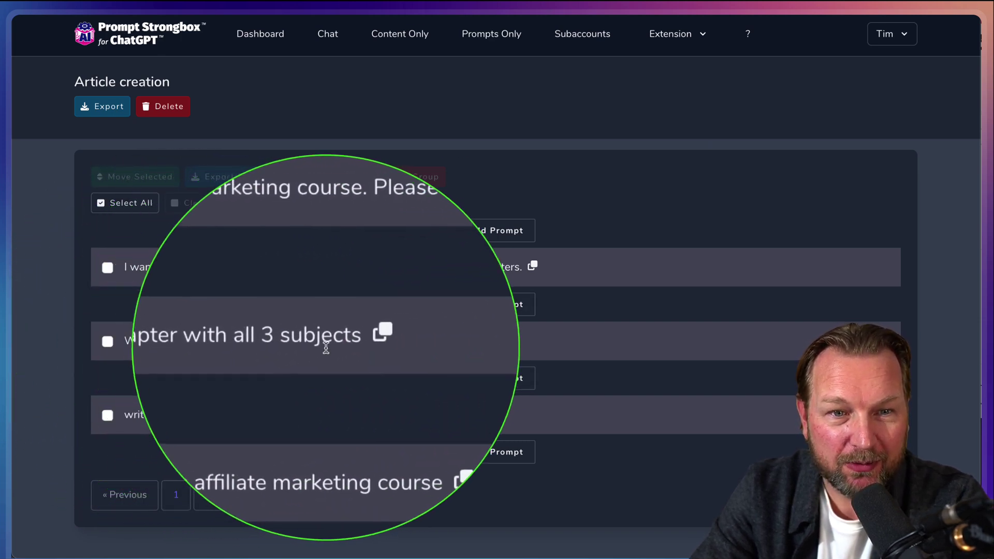
- Copy the group's prompt "Write the first full chapter with all 3 subjects", send it in the same ChatGPT chat and review the conversation
{"action": "left_click", "coordinate": [354, 340]}
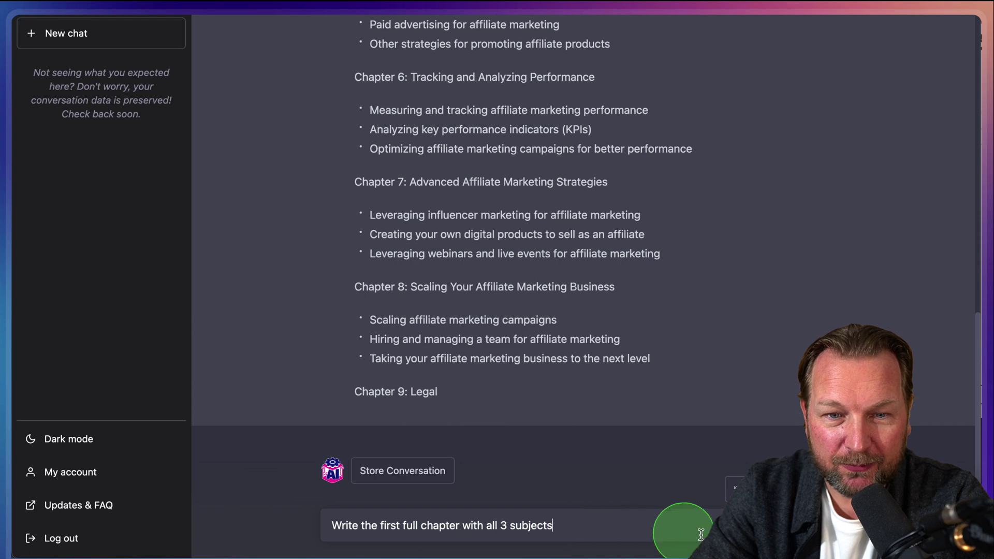
{"action": "key", "text": "Return"}
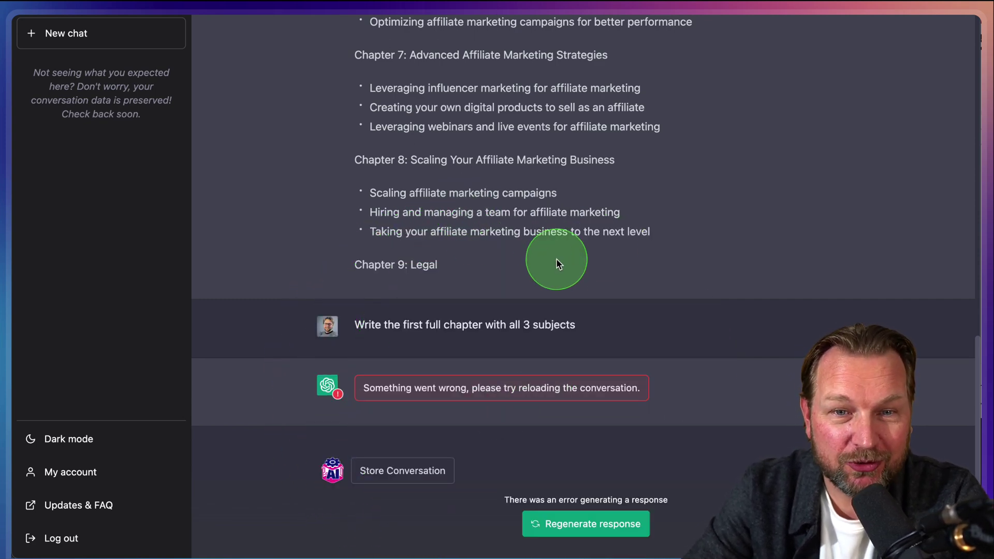
{"action": "scroll", "coordinate": [557, 259], "scroll_direction": "up", "scroll_amount": 10}
{"action": "scroll", "coordinate": [549, 261], "scroll_direction": "up", "scroll_amount": 3}
{"action": "scroll", "coordinate": [555, 456], "scroll_direction": "down", "scroll_amount": 15}
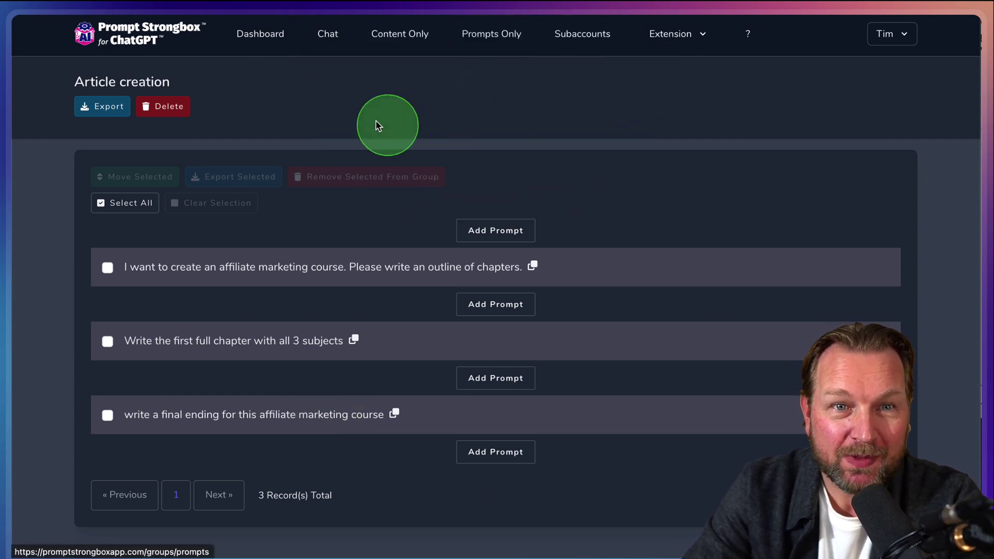
- In Prompt Strongbox's inline chat, create a conversation titled "Demo" and submit the message "Write an email to my mom telling I love her"
{"action": "left_click", "coordinate": [329, 34]}
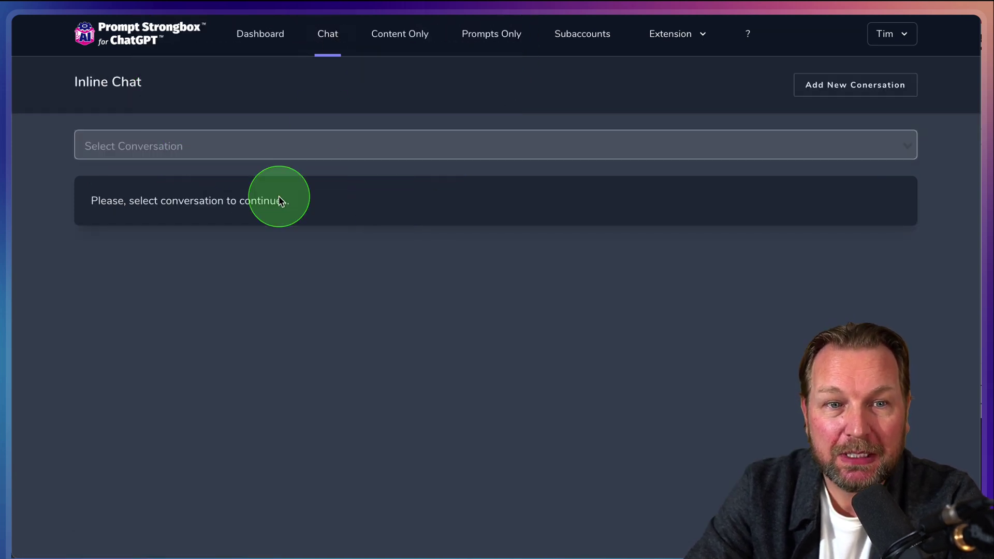
{"action": "left_click", "coordinate": [247, 135]}
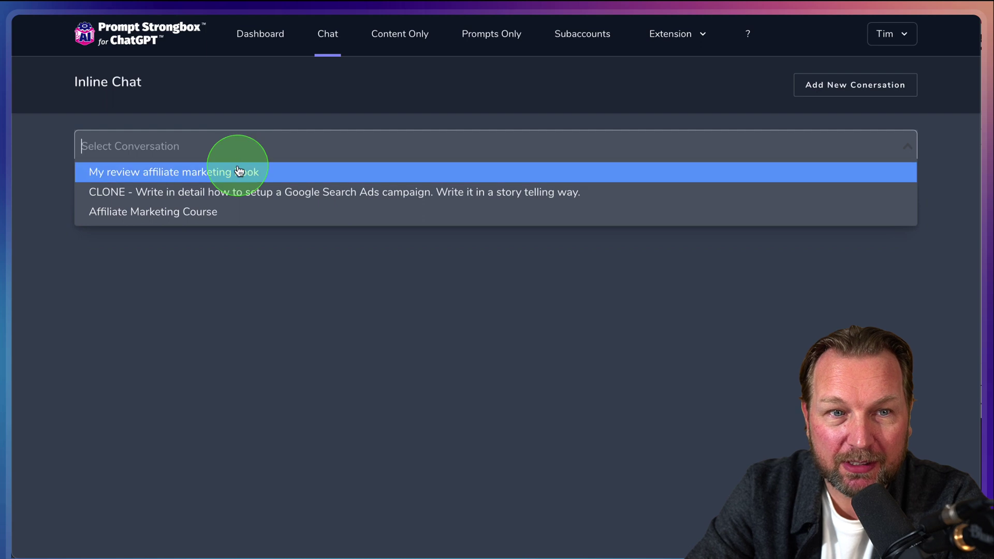
{"action": "left_click", "coordinate": [825, 93]}
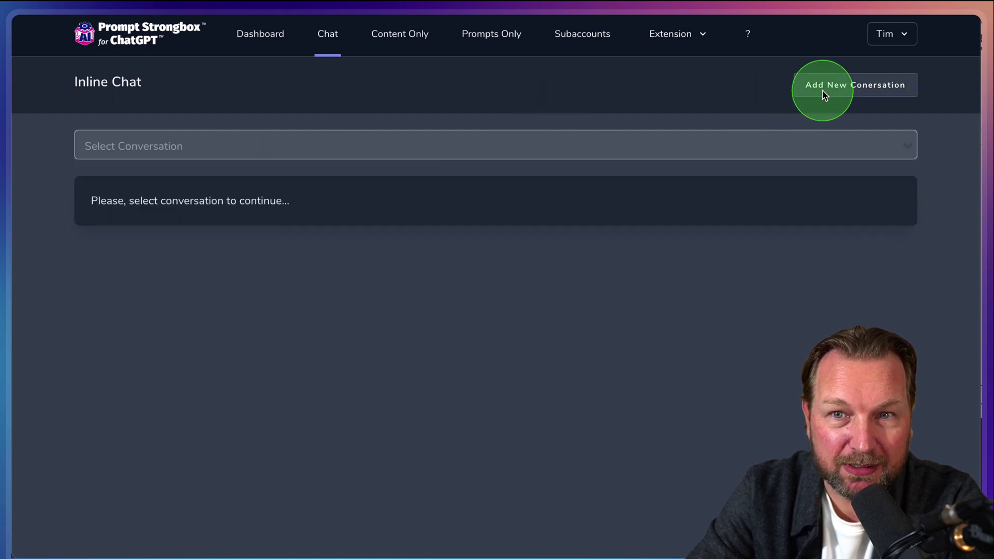
{"action": "left_click", "coordinate": [306, 95]}
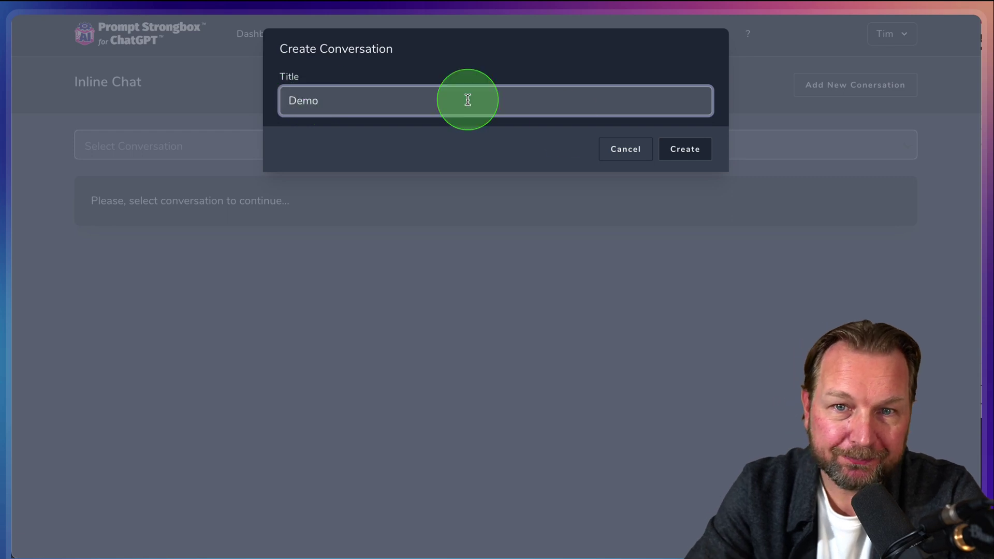
{"action": "left_click", "coordinate": [682, 149]}
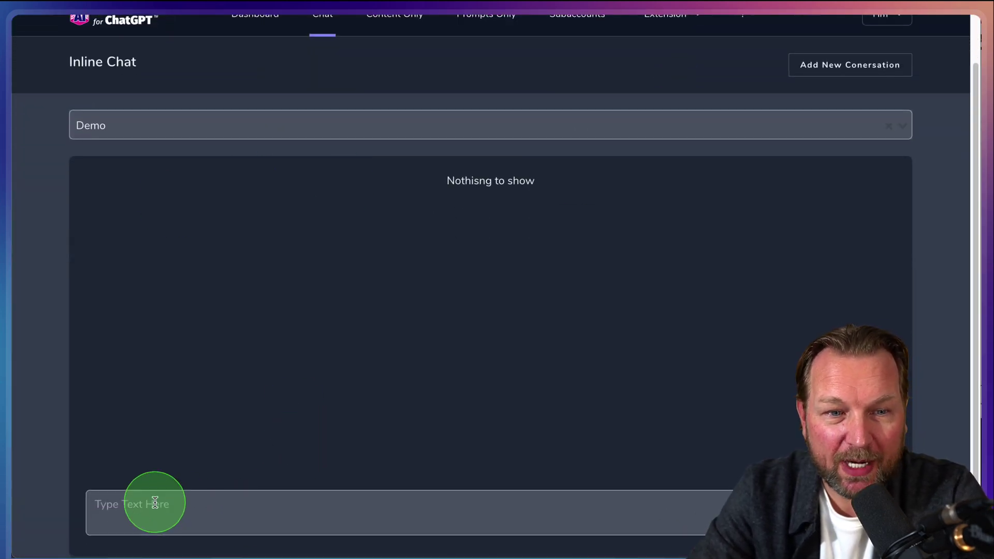
{"action": "left_click", "coordinate": [155, 503]}
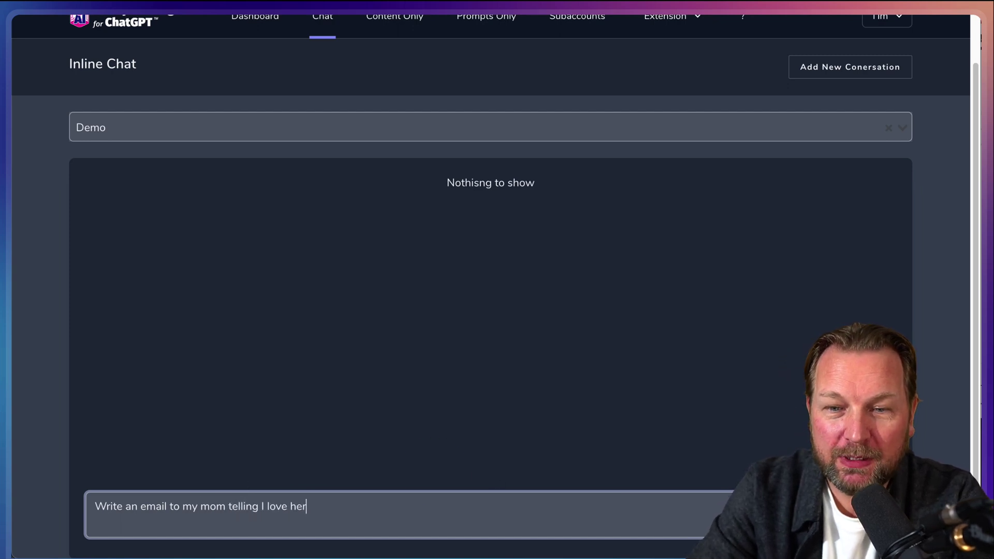
{"action": "key", "text": "Return"}
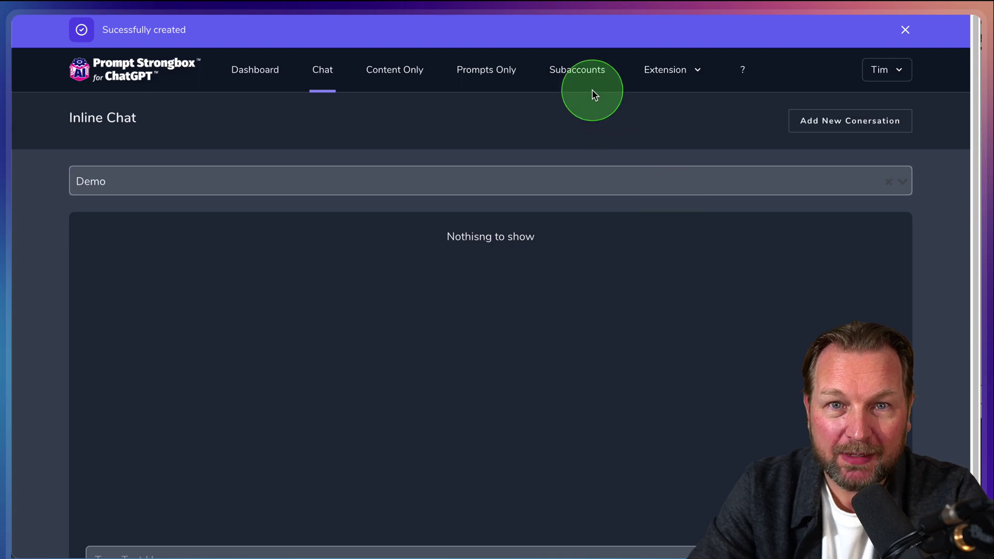
- Open the form for adding a subaccount, examine the available roles while keeping Full, and view the browser extension options
{"action": "left_click", "coordinate": [577, 77]}
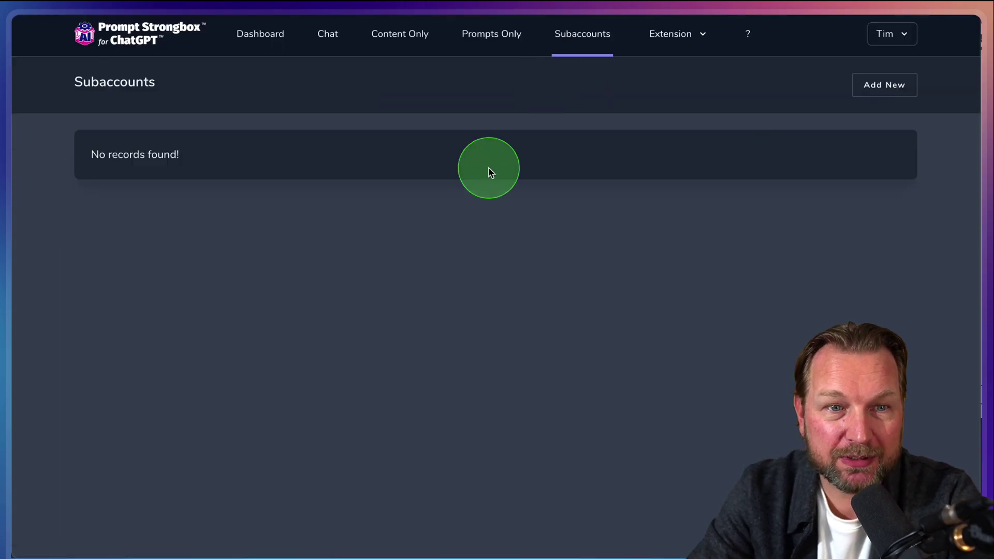
{"action": "left_click", "coordinate": [896, 89]}
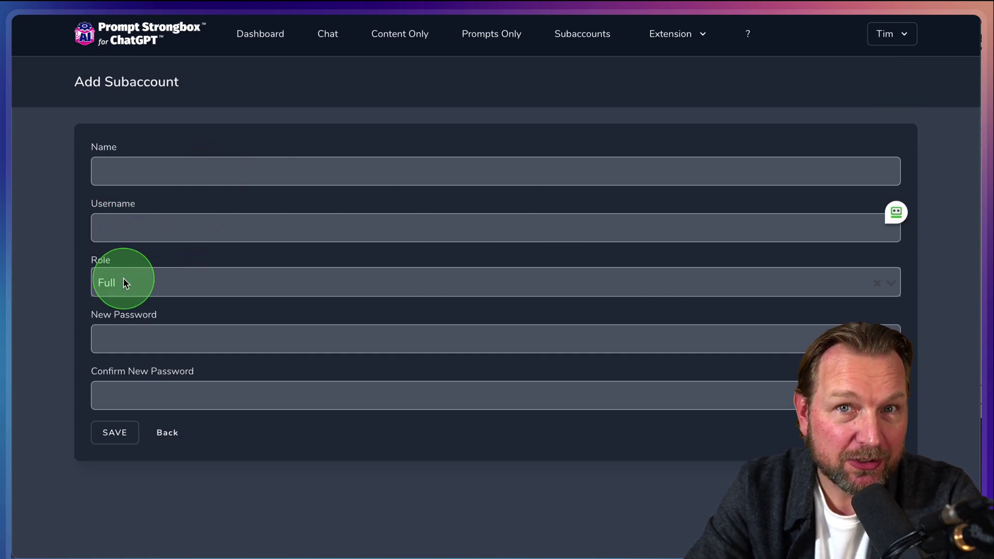
{"action": "left_click", "coordinate": [110, 282]}
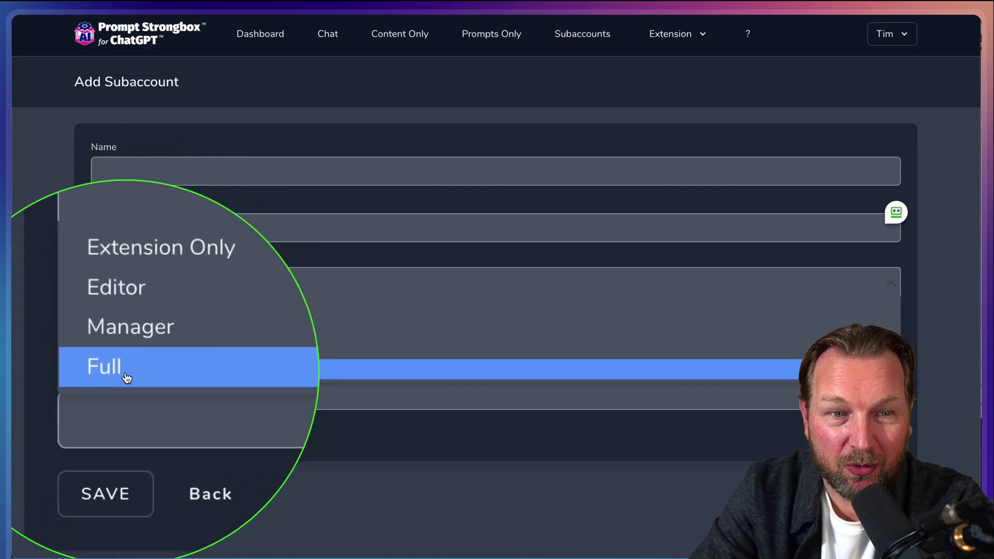
{"action": "key", "text": "Return"}
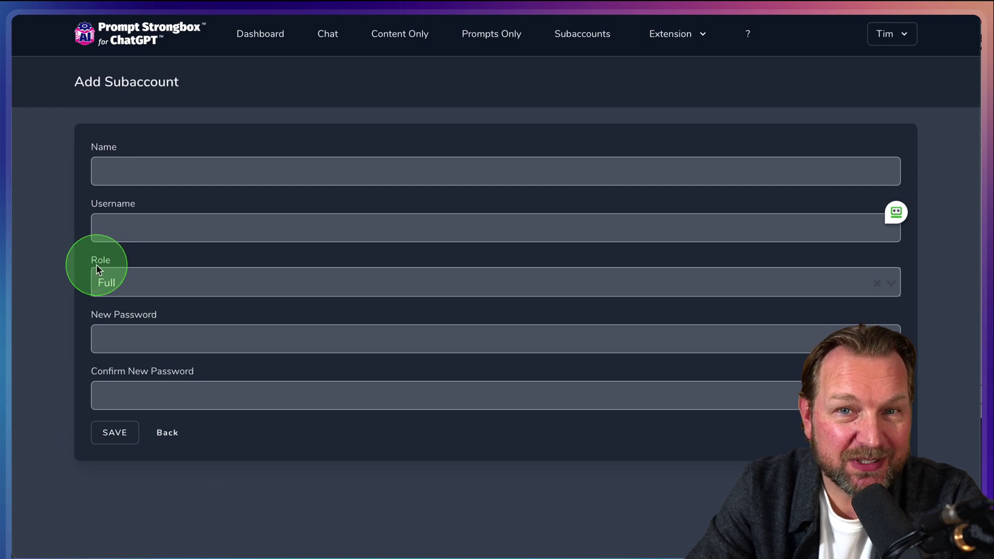
{"action": "left_click", "coordinate": [698, 40]}
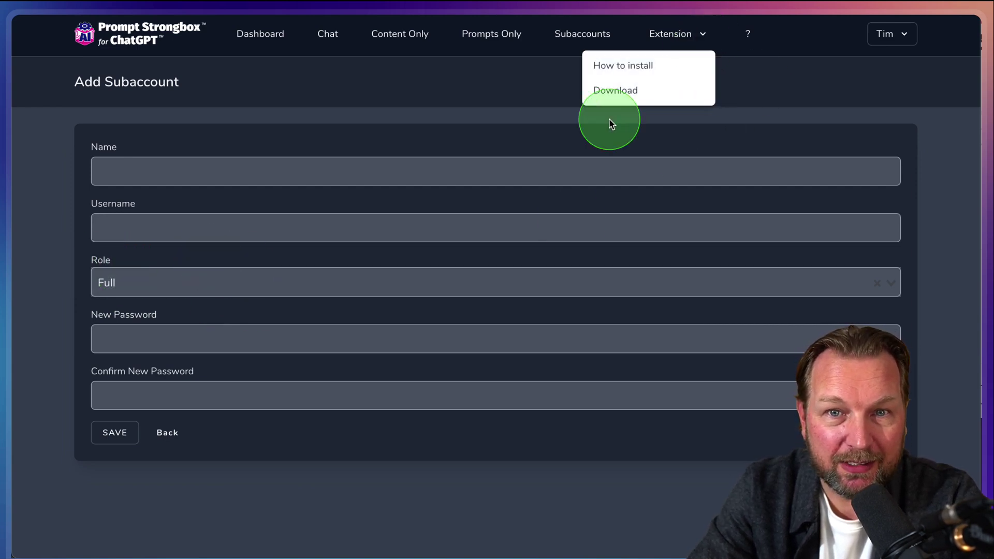
- Return to the dashboard and filter the stored conversations by the tag Paid Ads
{"action": "left_click", "coordinate": [484, 109]}
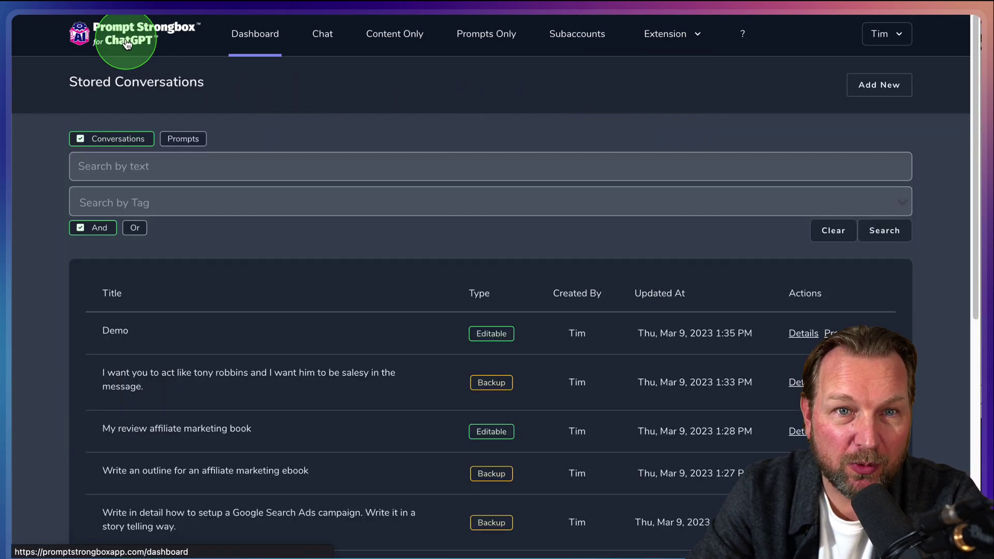
{"action": "scroll", "coordinate": [343, 298], "scroll_direction": "down", "scroll_amount": 5}
{"action": "scroll", "coordinate": [342, 296], "scroll_direction": "up", "scroll_amount": 5}
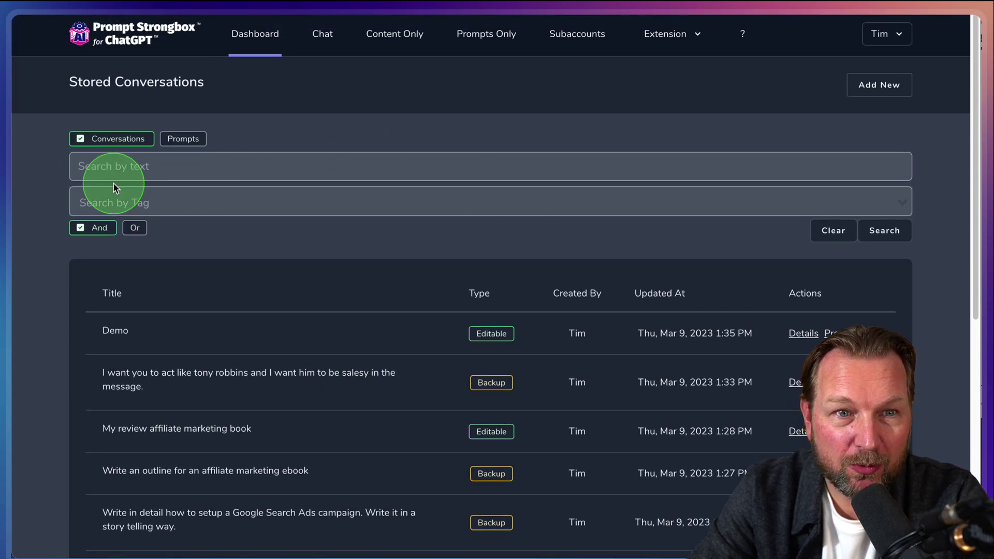
{"action": "left_click", "coordinate": [149, 202]}
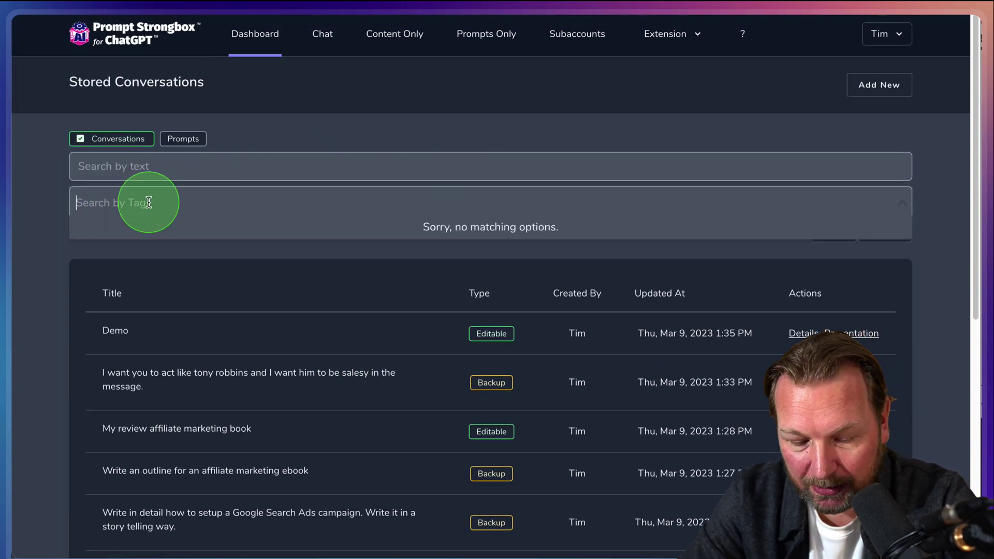
{"action": "type", "text": "paid"}
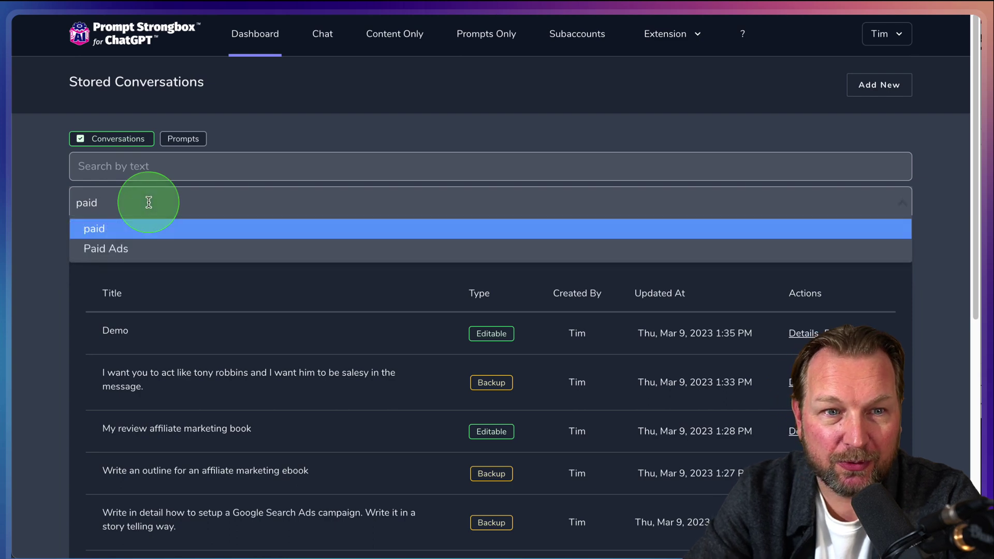
{"action": "right_click", "coordinate": [139, 245]}
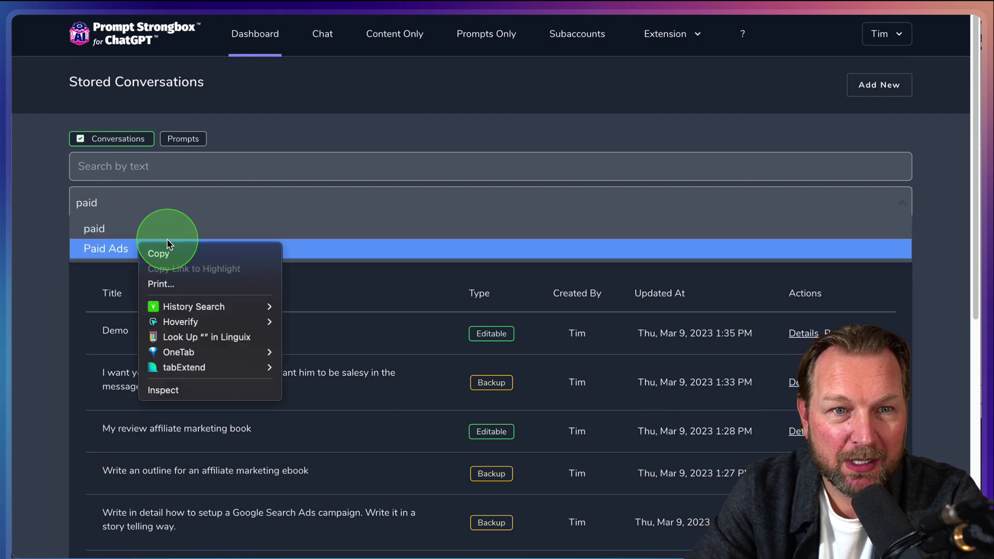
{"action": "left_click", "coordinate": [109, 249]}
{"action": "left_click", "coordinate": [107, 249]}
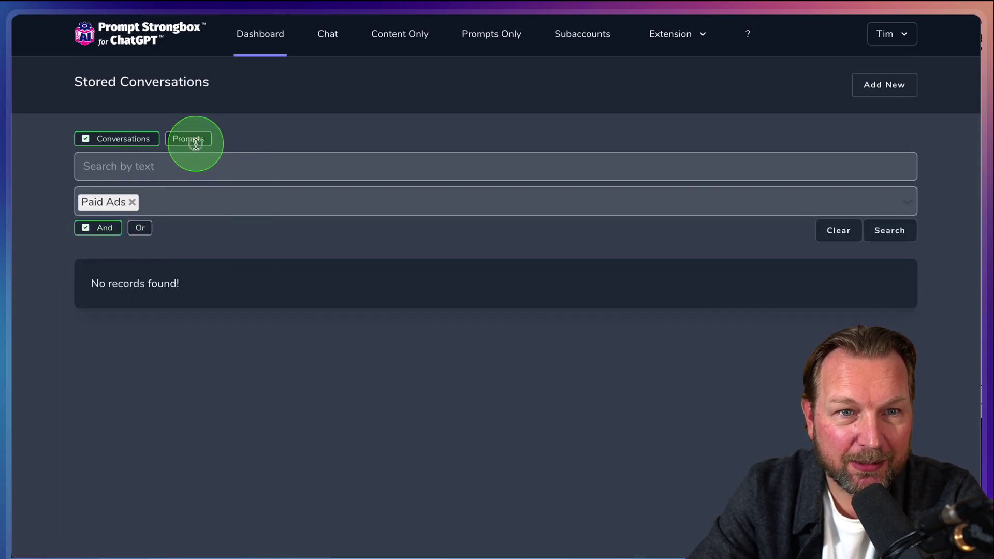
- Switch the Paid Ads tag search from conversations to prompts and review the matching entries
{"action": "left_click", "coordinate": [196, 144]}
{"action": "scroll", "coordinate": [280, 260], "scroll_direction": "down", "scroll_amount": 3}
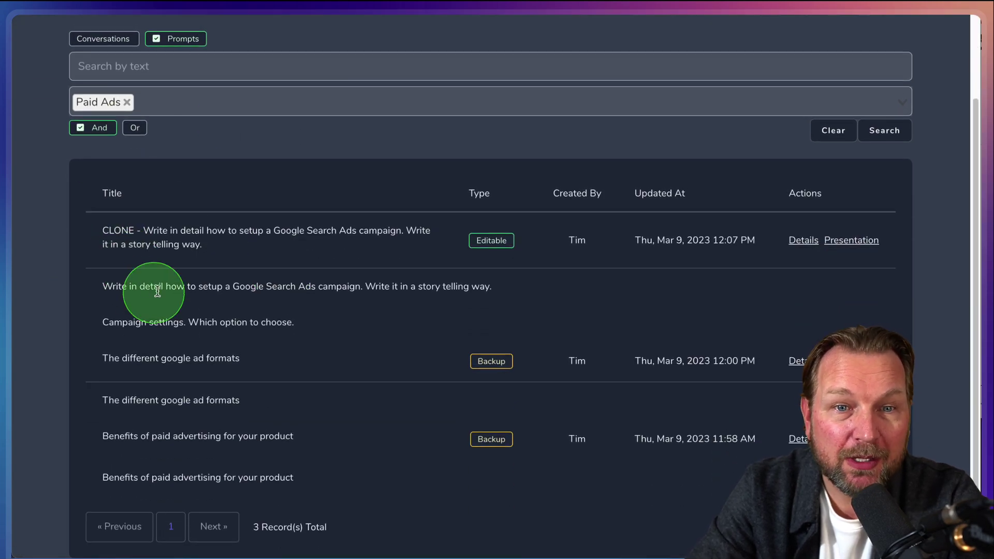
{"action": "scroll", "coordinate": [169, 256], "scroll_direction": "up", "scroll_amount": 2}
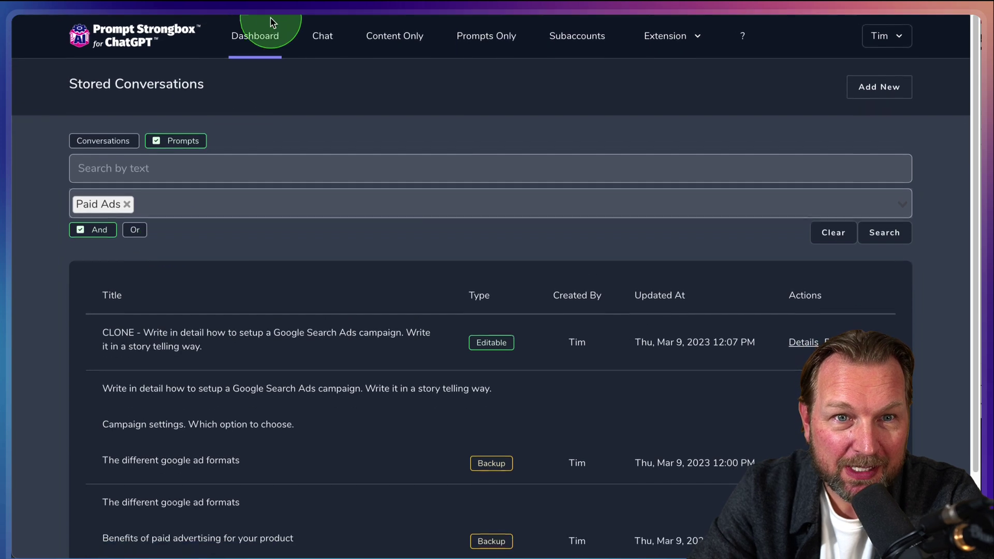
- Reset the dashboard listing and open the details of the backup conversation "I want you to act like tony robbins and I want him to be salesy in the message."
{"action": "left_click", "coordinate": [258, 34]}
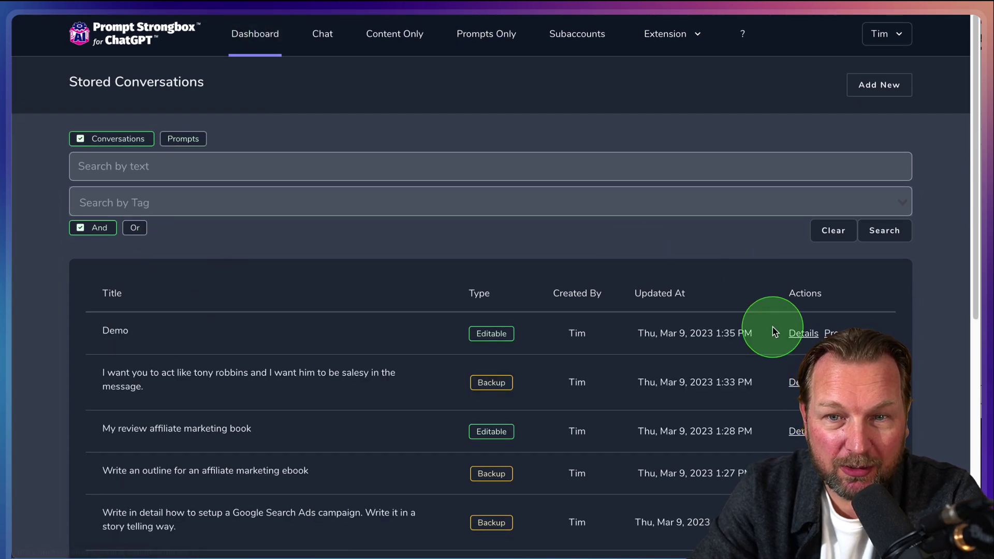
{"action": "scroll", "coordinate": [648, 374], "scroll_direction": "down", "scroll_amount": 3}
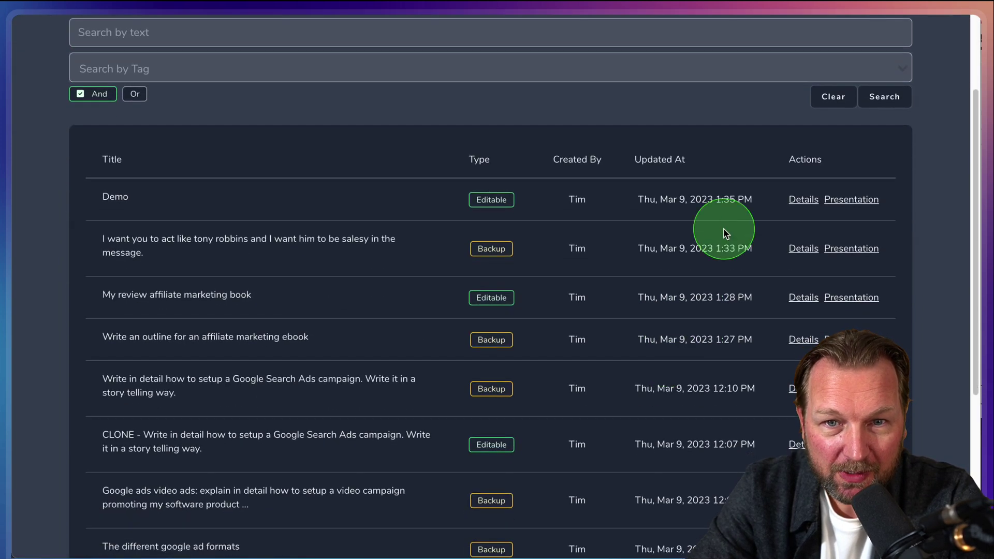
{"action": "scroll", "coordinate": [678, 243], "scroll_direction": "down", "scroll_amount": 1}
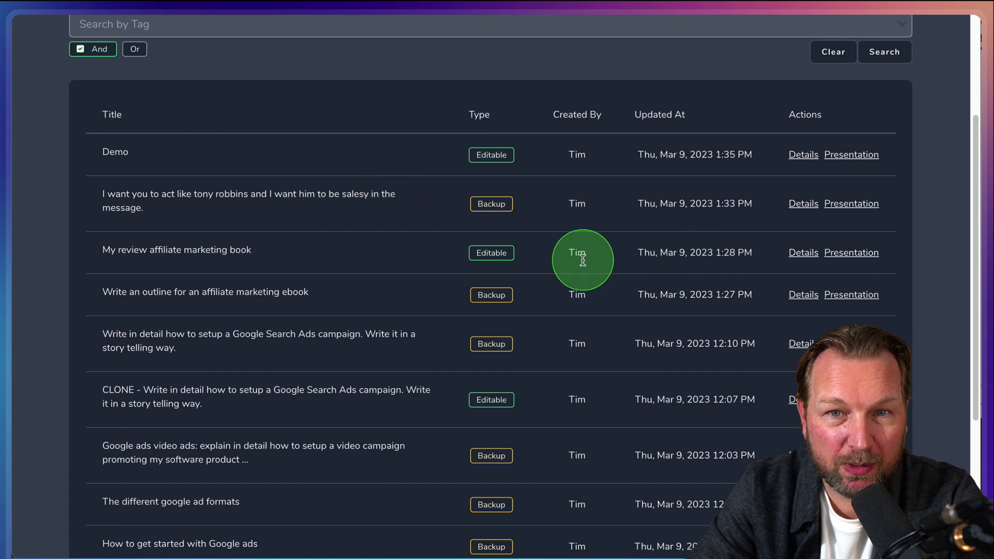
{"action": "left_click", "coordinate": [803, 204]}
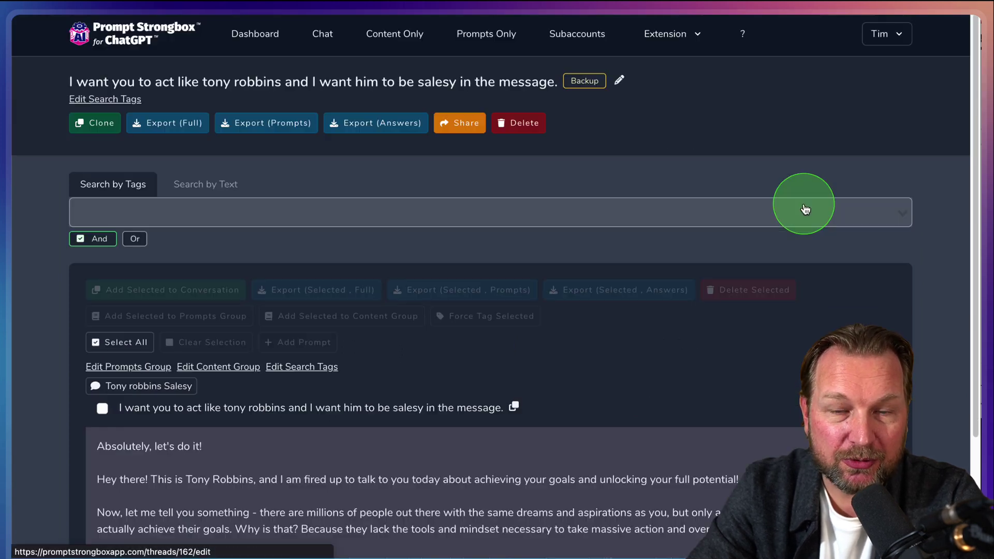
{"action": "left_click", "coordinate": [98, 211]}
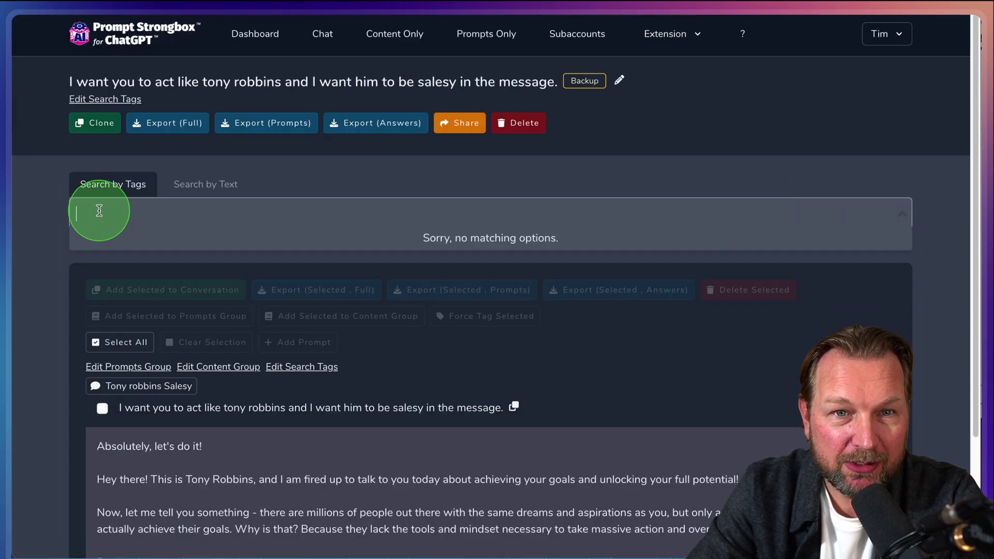
{"action": "left_click", "coordinate": [326, 164]}
- Select the conversation's prompt, force-add the tag "Tony Robbins" to it and check the tagged entry
{"action": "left_click", "coordinate": [102, 408]}
{"action": "scroll", "coordinate": [254, 396], "scroll_direction": "down", "scroll_amount": 3}
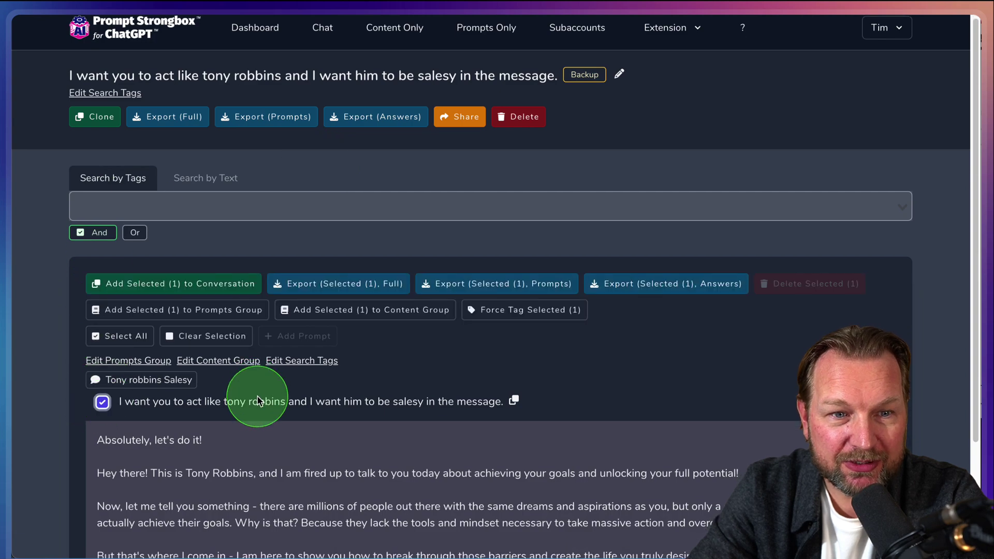
{"action": "scroll", "coordinate": [249, 316], "scroll_direction": "up", "scroll_amount": 3}
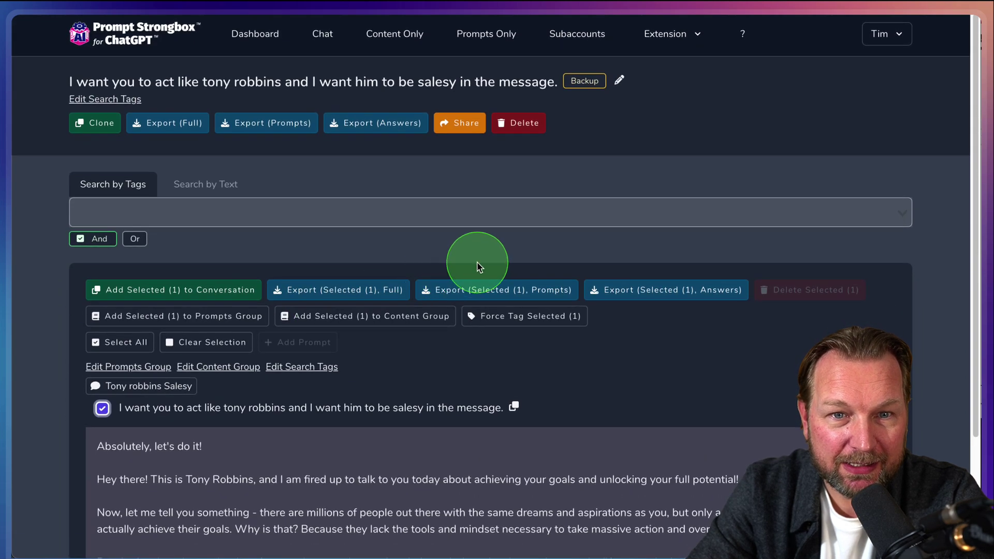
{"action": "left_click", "coordinate": [500, 321]}
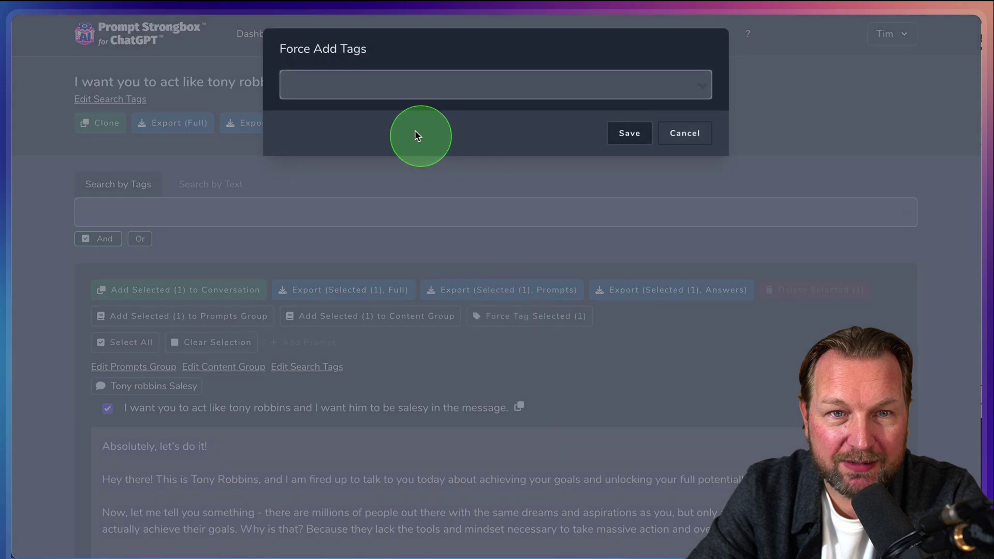
{"action": "left_click", "coordinate": [369, 87]}
{"action": "type", "text": "Tony Robbins"}
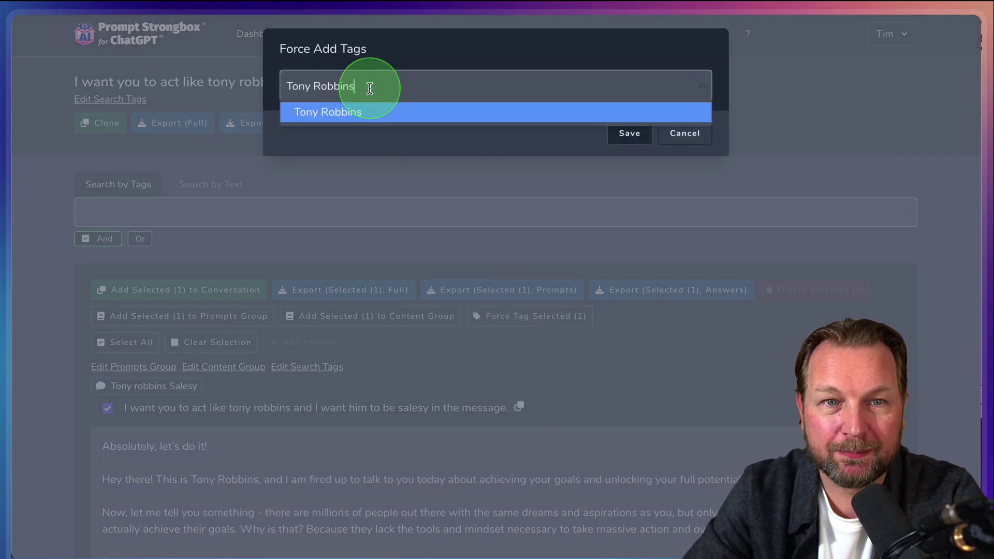
{"action": "left_click", "coordinate": [362, 113]}
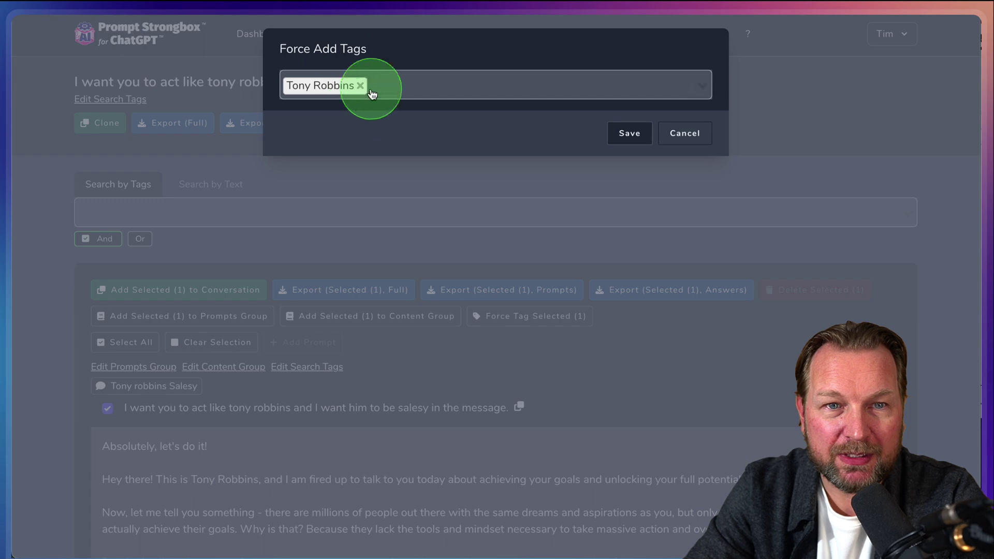
{"action": "left_click", "coordinate": [625, 136]}
{"action": "scroll", "coordinate": [304, 395], "scroll_direction": "down", "scroll_amount": 3}
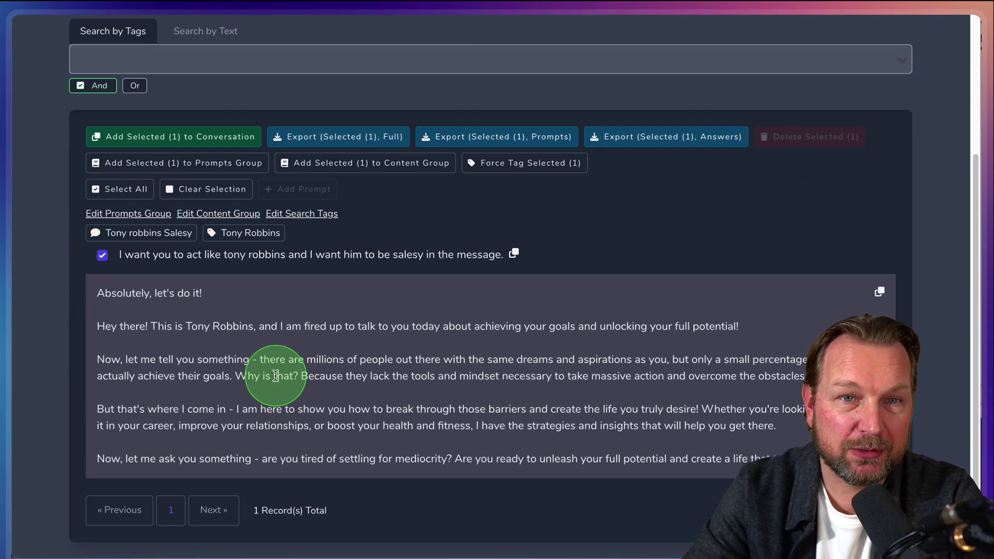
{"action": "scroll", "coordinate": [285, 210], "scroll_direction": "up", "scroll_amount": 4}
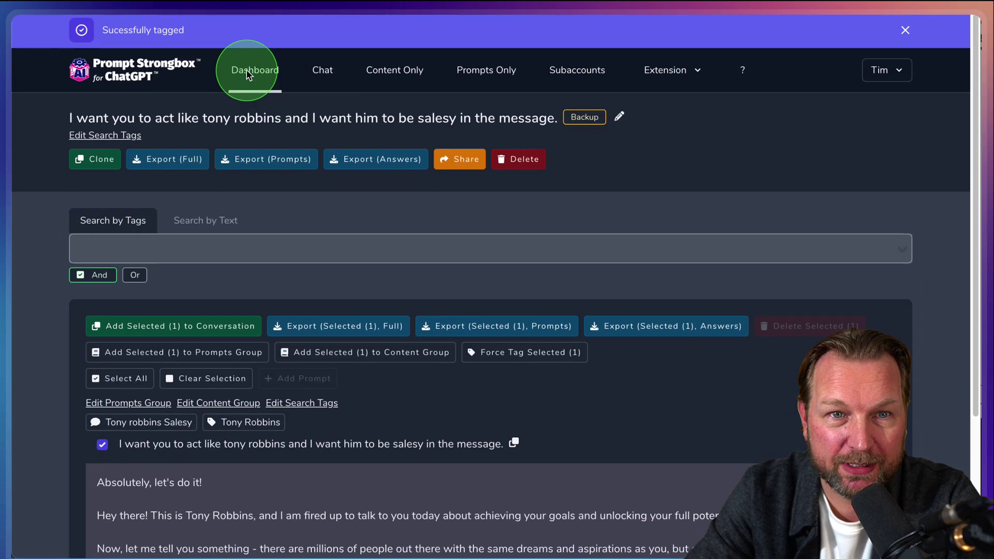
- Search the dashboard's stored conversations for the text "google" and open the details of the Google Search Ads campaign backup
{"action": "left_click", "coordinate": [248, 75]}
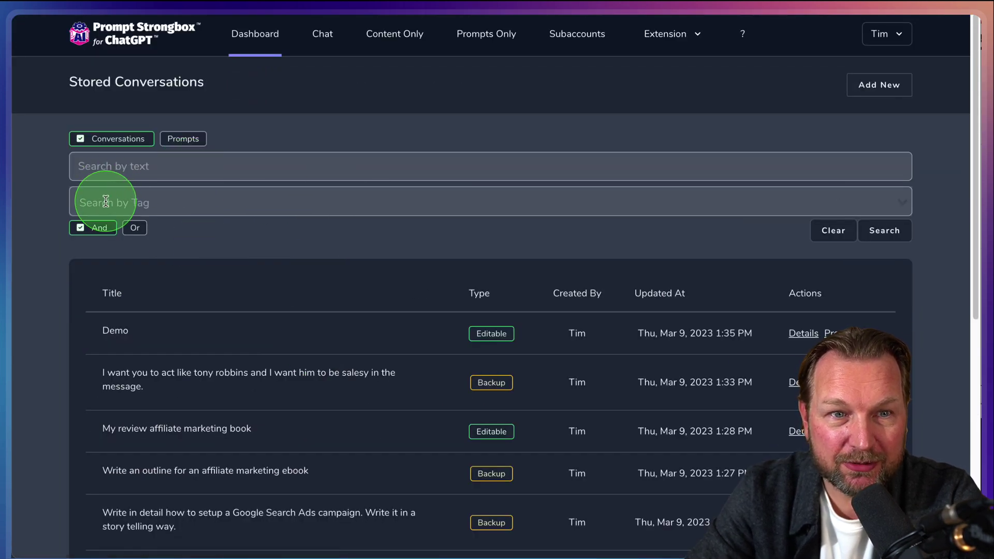
{"action": "left_click", "coordinate": [126, 166]}
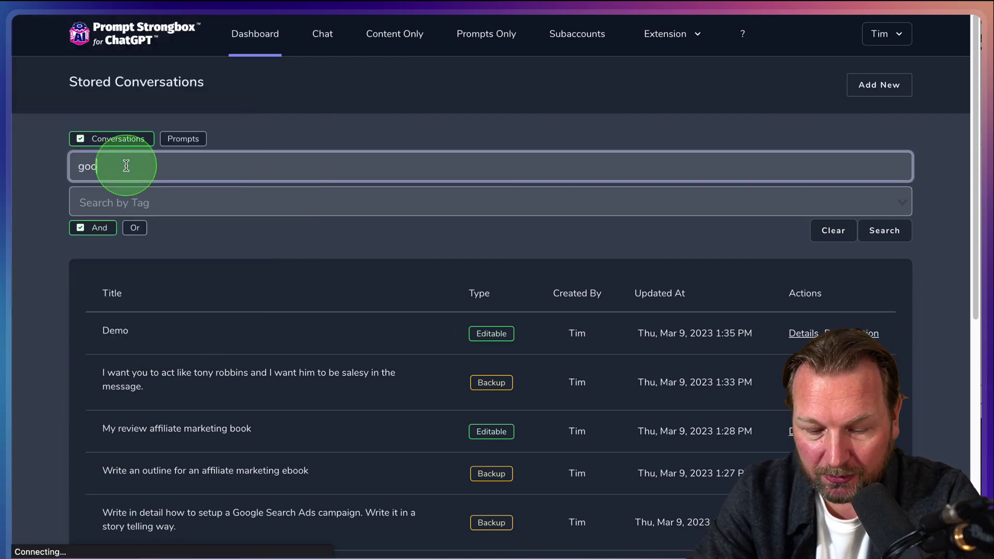
{"action": "scroll", "coordinate": [321, 336], "scroll_direction": "down", "scroll_amount": 2}
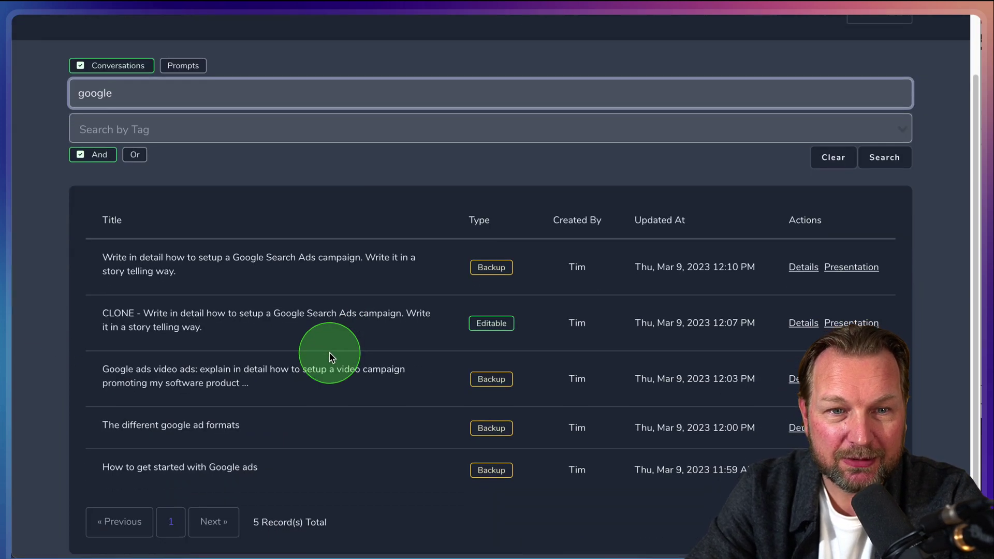
{"action": "mouse_move", "coordinate": [288, 402]}
{"action": "left_mouse_down"}
{"action": "mouse_move", "coordinate": [506, 501]}
{"action": "mouse_move", "coordinate": [543, 501]}
{"action": "left_mouse_up"}
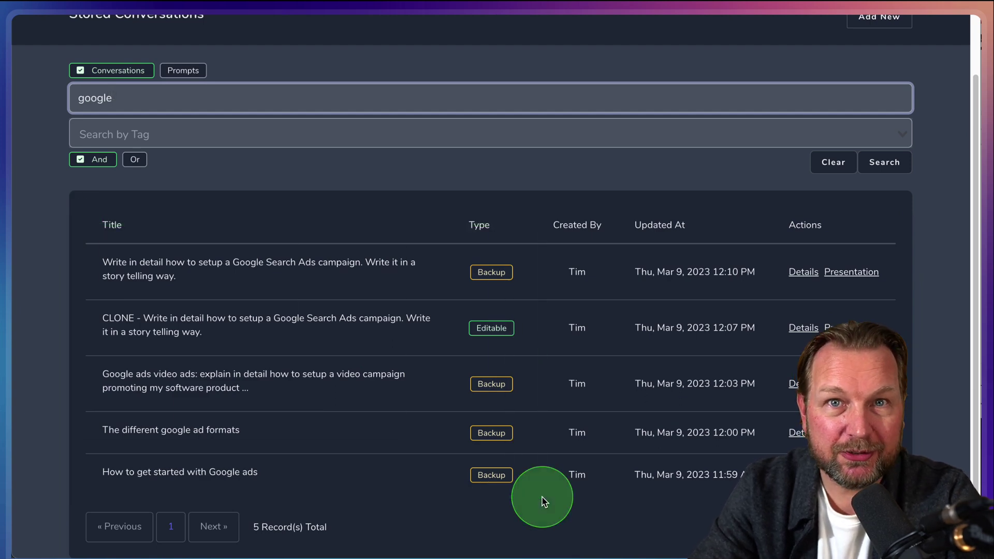
{"action": "scroll", "coordinate": [457, 406], "scroll_direction": "up", "scroll_amount": 2}
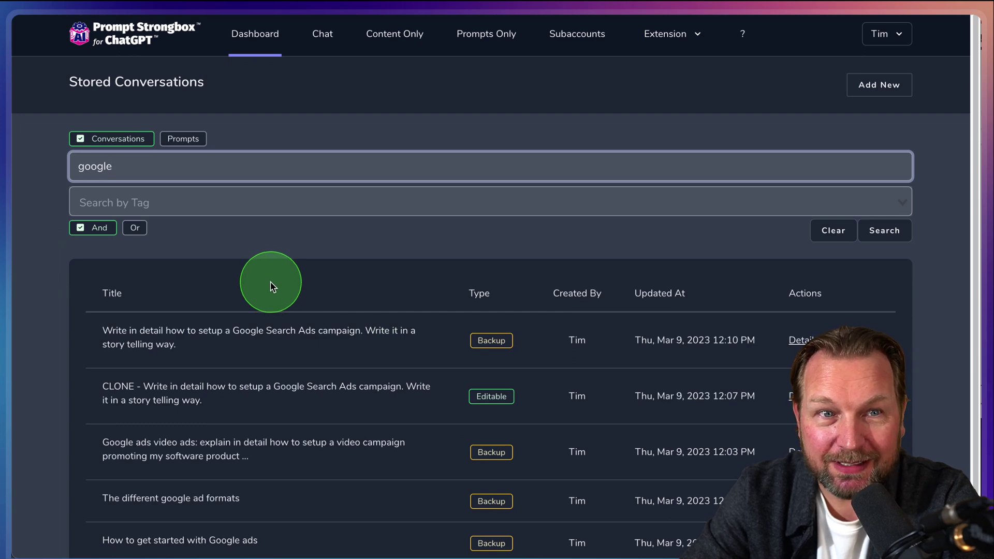
{"action": "left_click", "coordinate": [792, 336]}
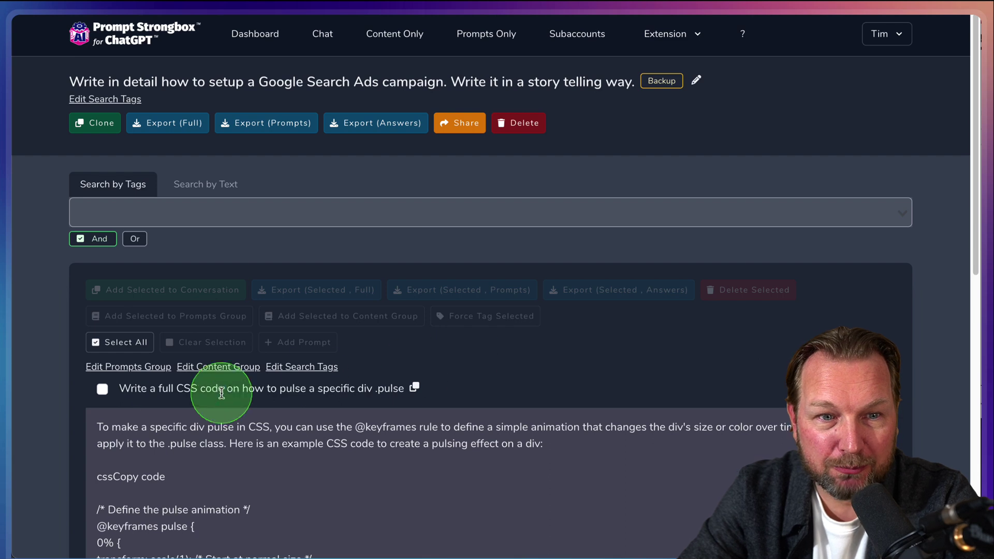
- Try to copy the .pulse CSS prompt into the Affiliate Marketing Course conversation after its final ending prompt, and clear the prompt selection
{"action": "left_click", "coordinate": [102, 389]}
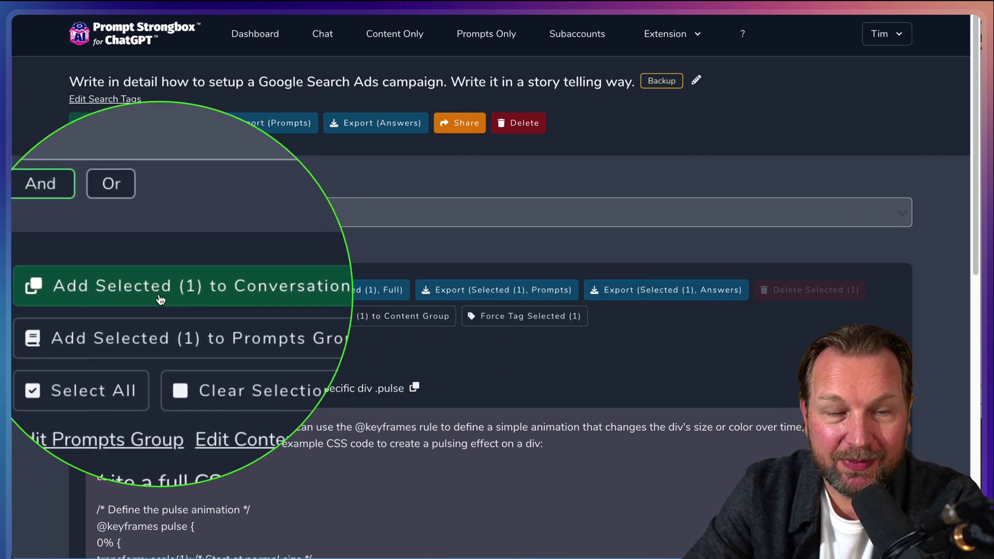
{"action": "left_click", "coordinate": [161, 299]}
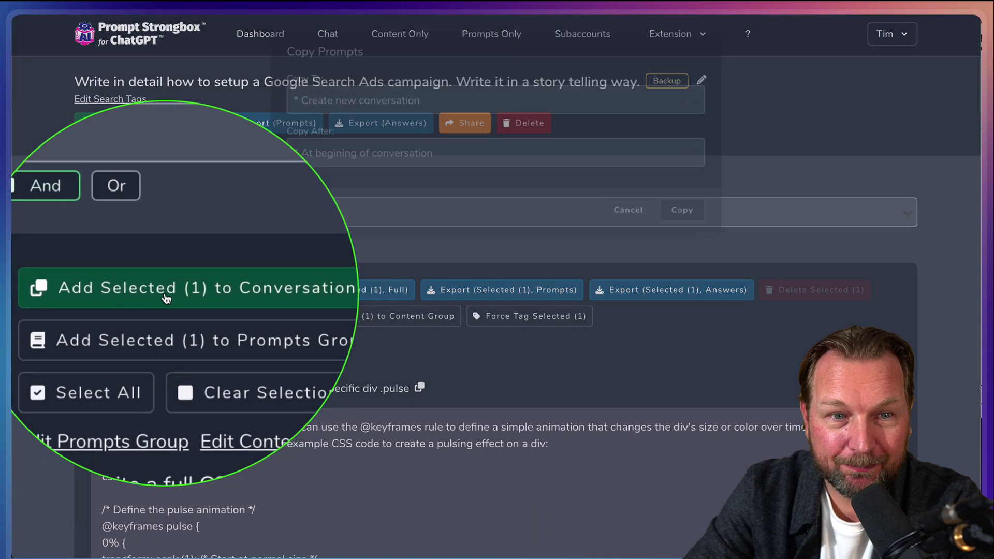
{"action": "left_click", "coordinate": [428, 94]}
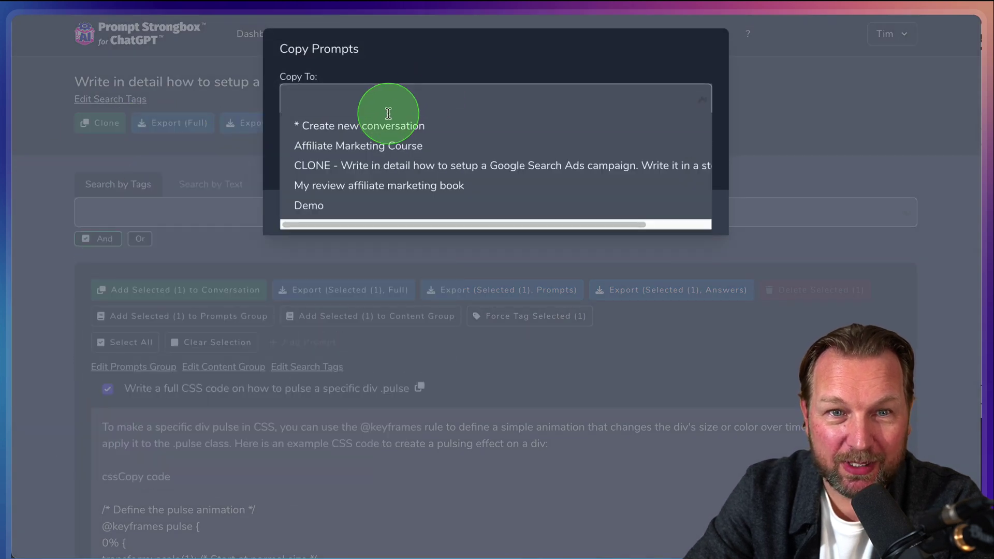
{"action": "left_click", "coordinate": [347, 147]}
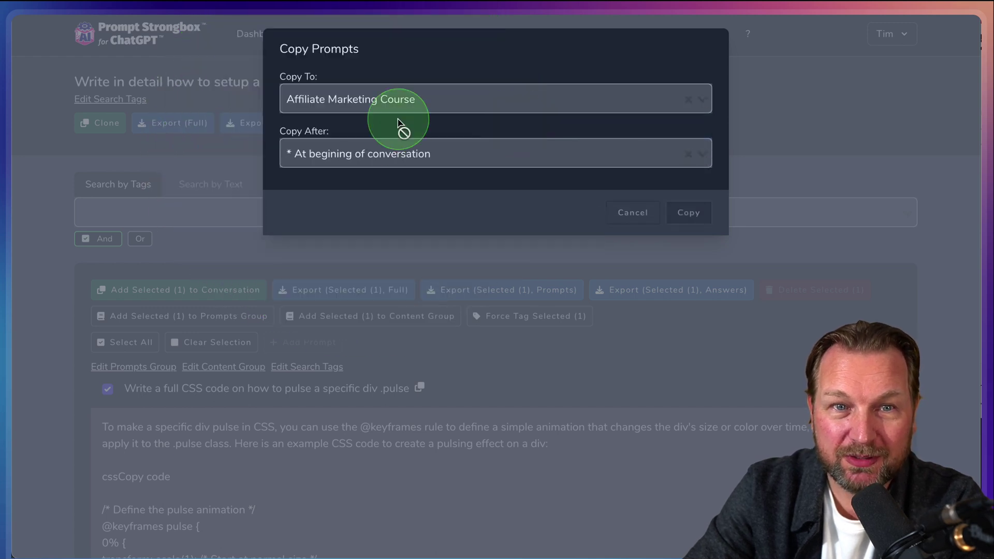
{"action": "left_click", "coordinate": [472, 156]}
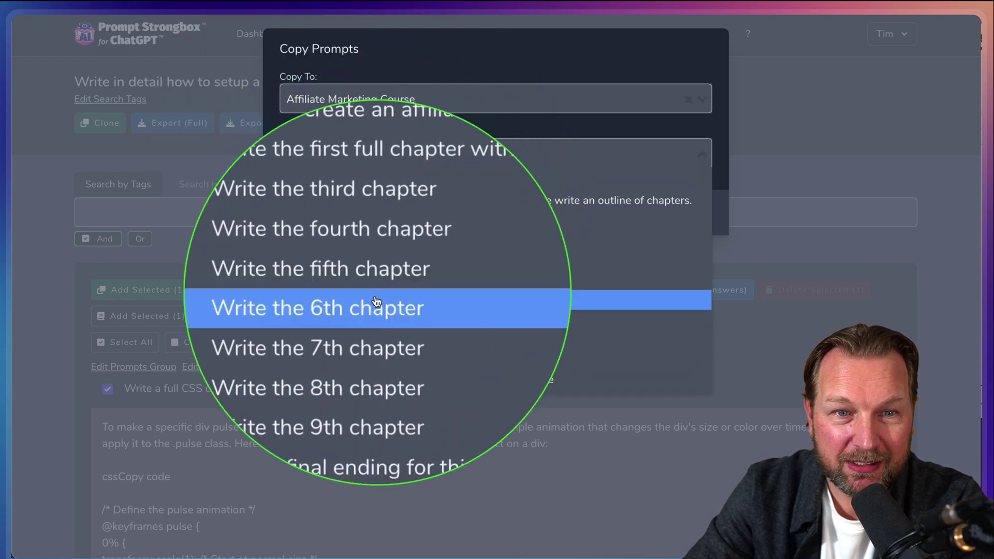
{"action": "left_click", "coordinate": [355, 380]}
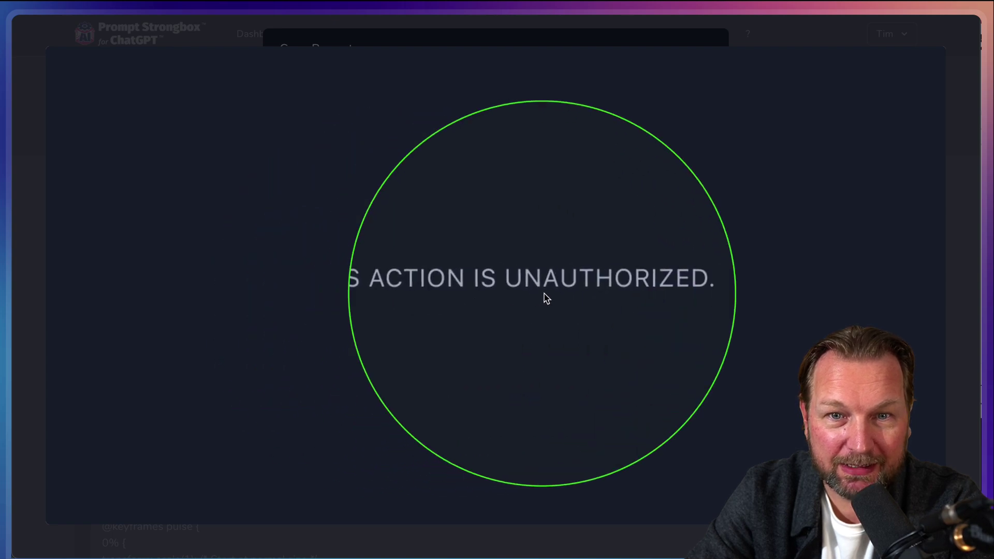
{"action": "left_click", "coordinate": [591, 293]}
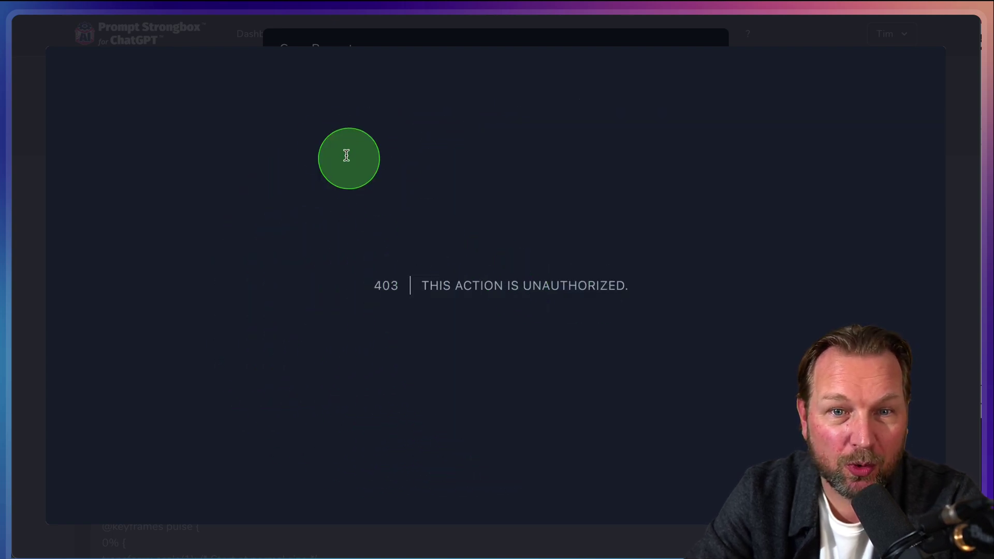
{"action": "left_click", "coordinate": [75, 38]}
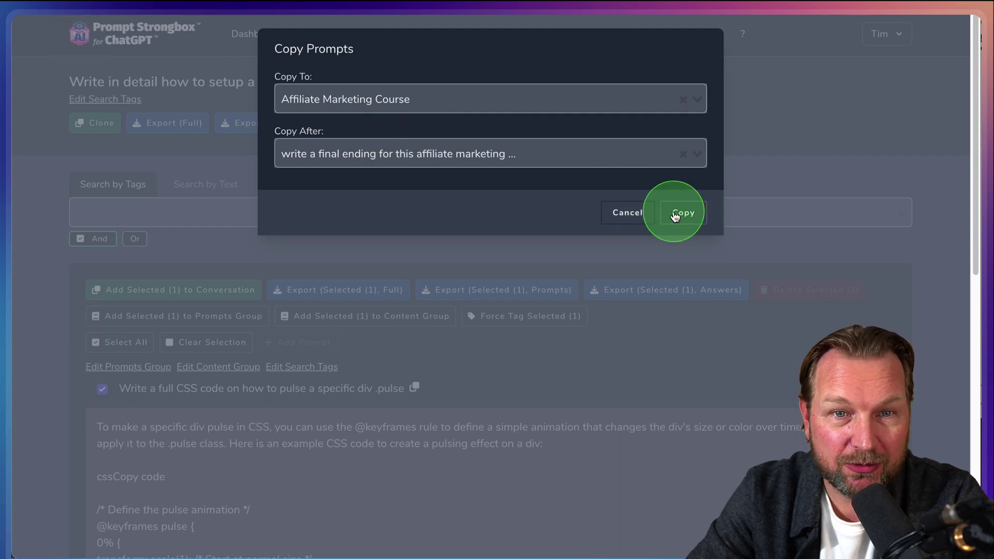
{"action": "left_click", "coordinate": [628, 214]}
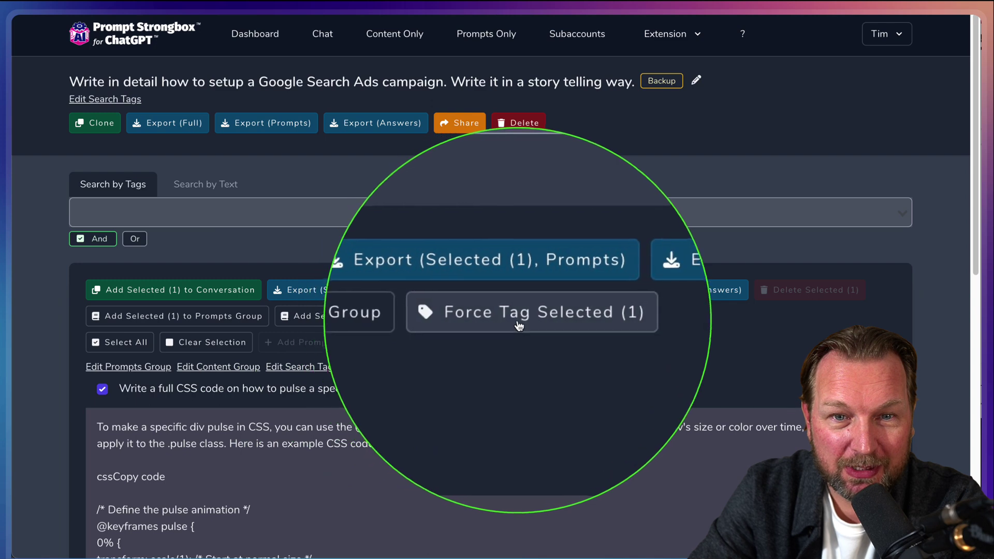
{"action": "left_click", "coordinate": [424, 369]}
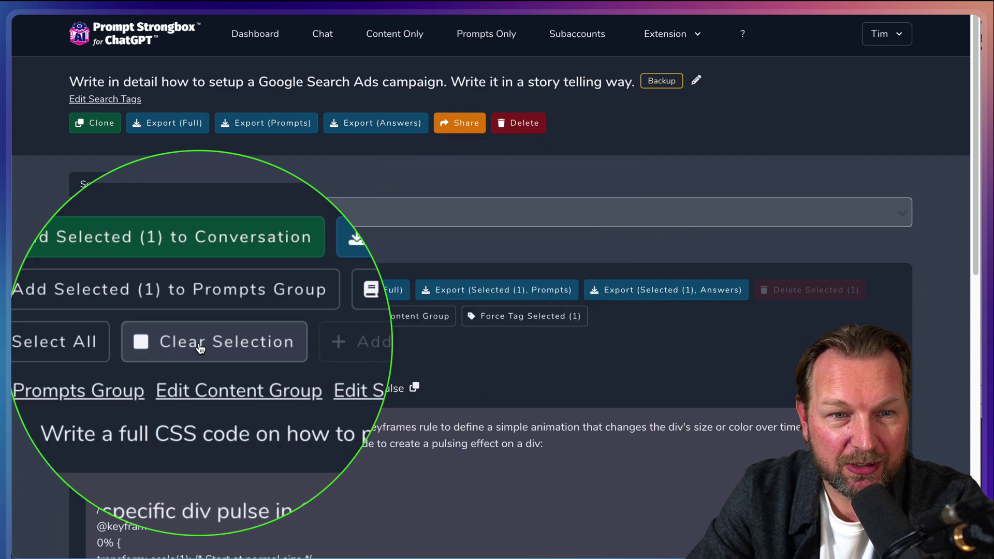
{"action": "left_click", "coordinate": [201, 343]}
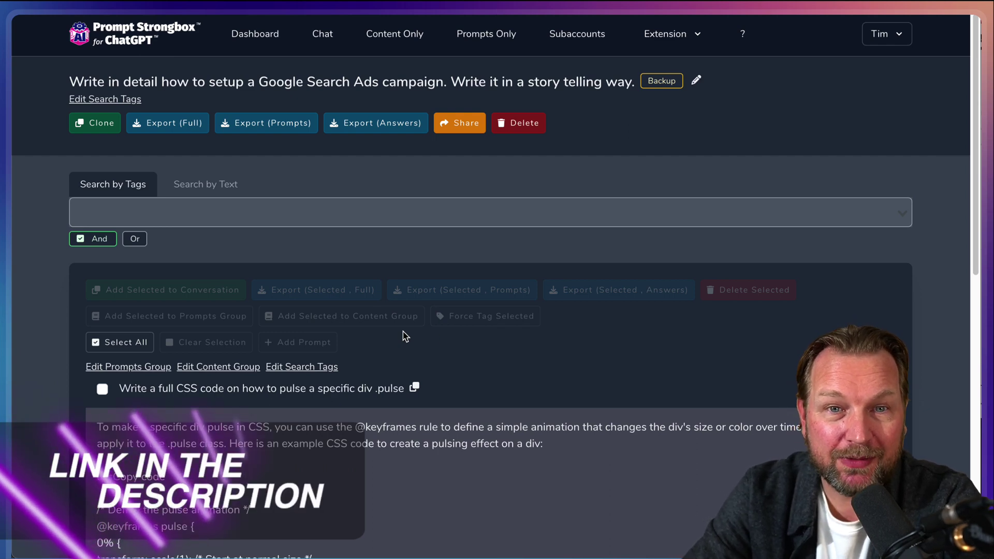
{"action": "left_click", "coordinate": [604, 292]}
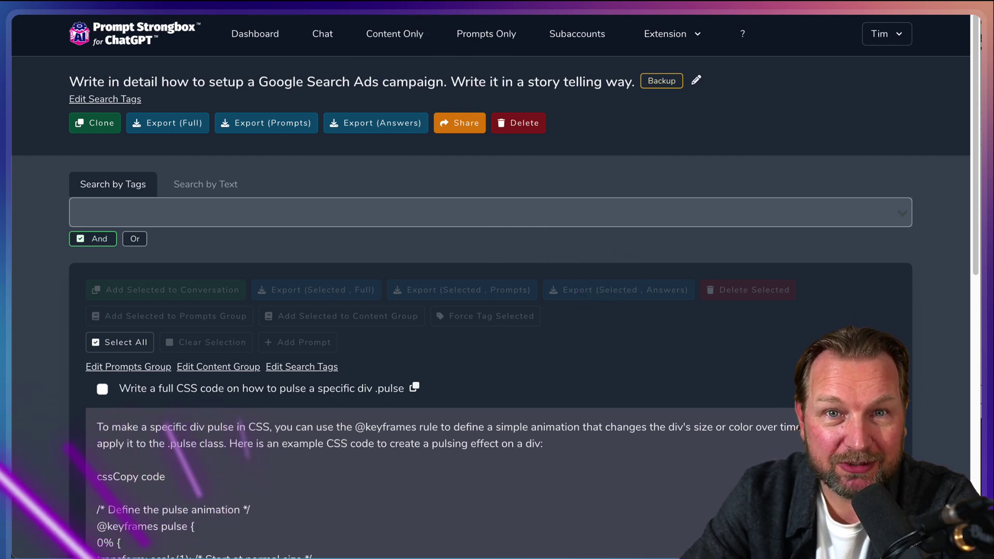